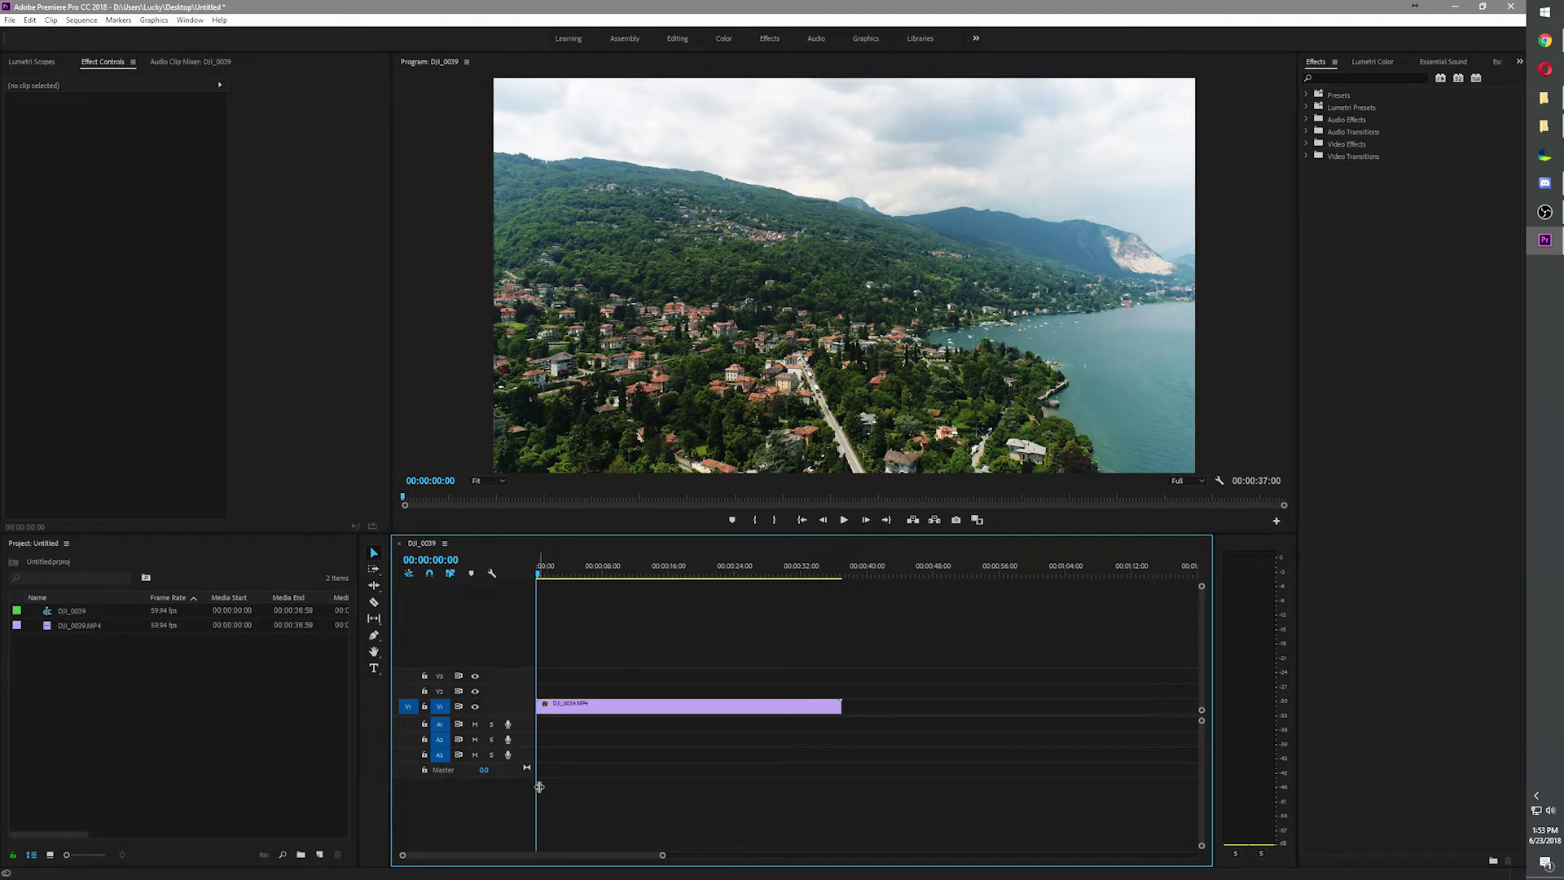
- Review the keyboard shortcut layout in the Keyboard Shortcuts window and close it
left_click(29, 20)
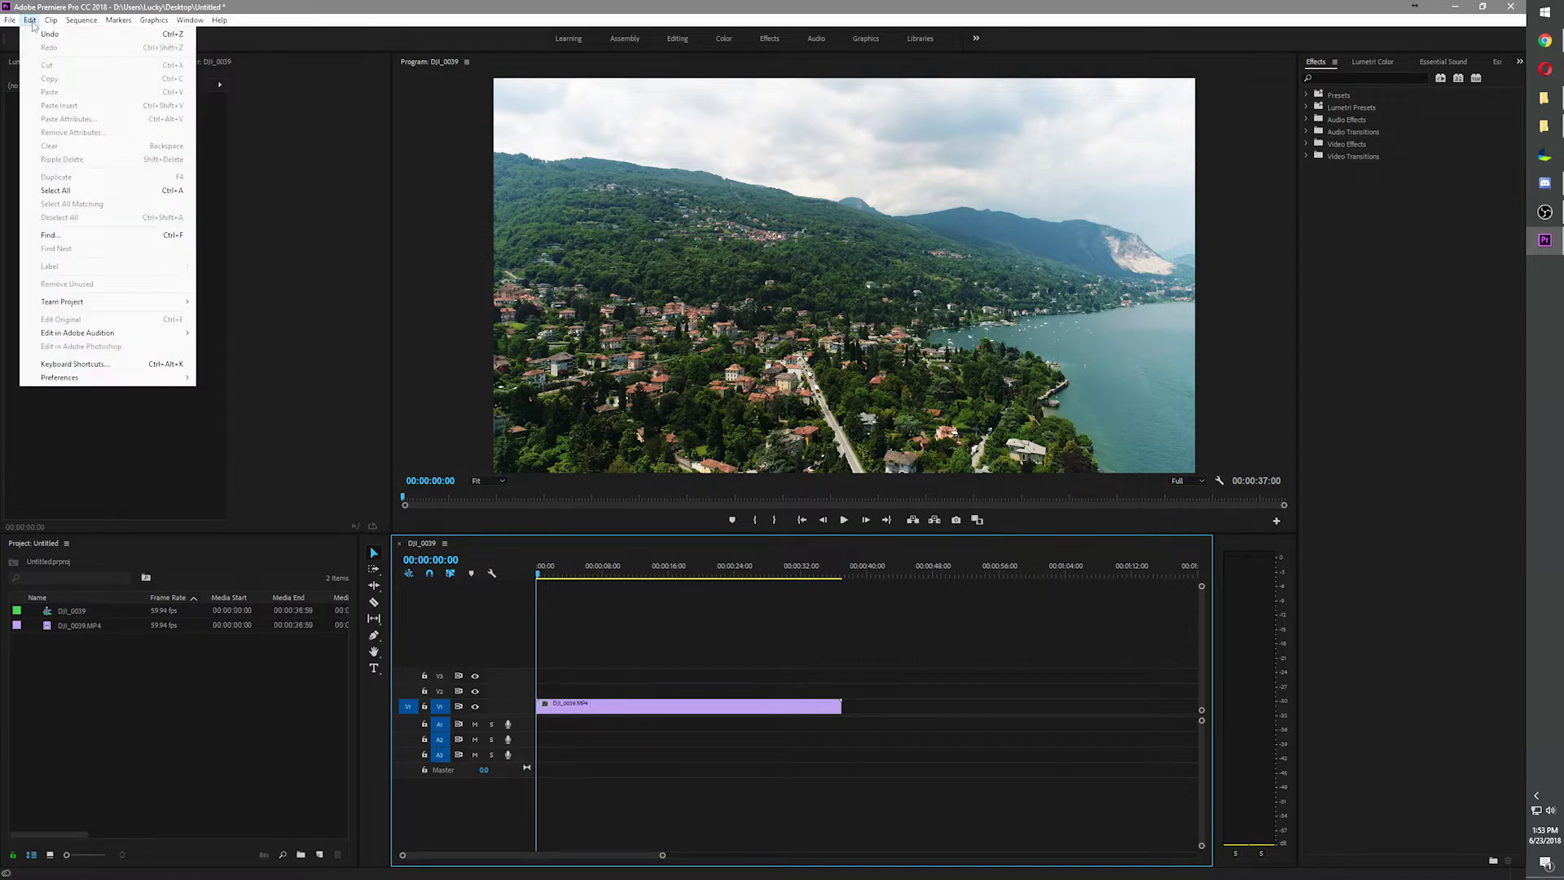
left_click(71, 366)
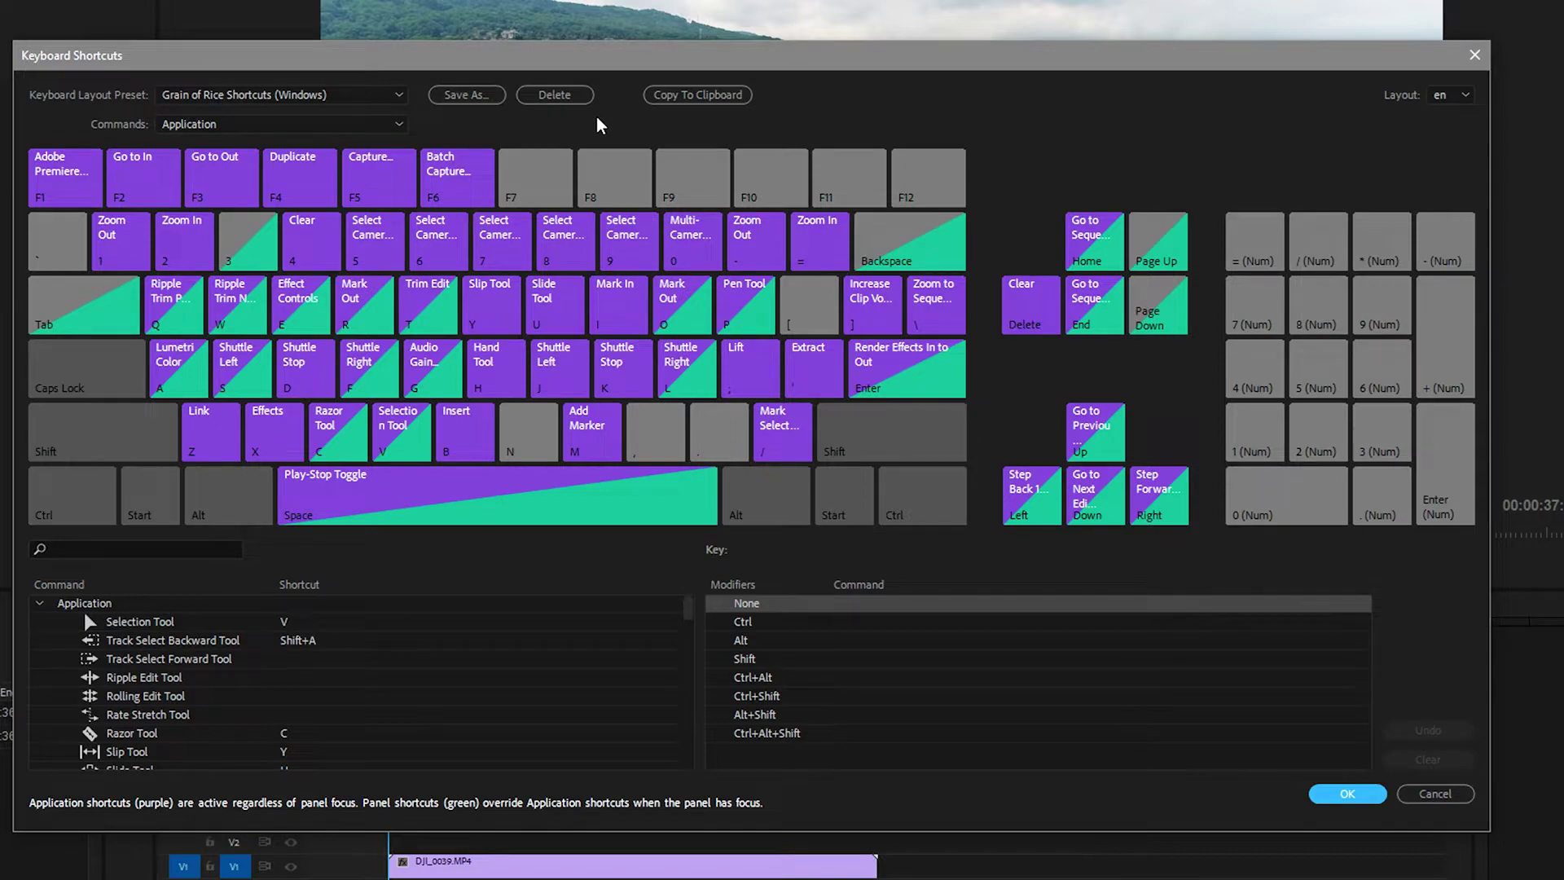
left_click(1337, 795)
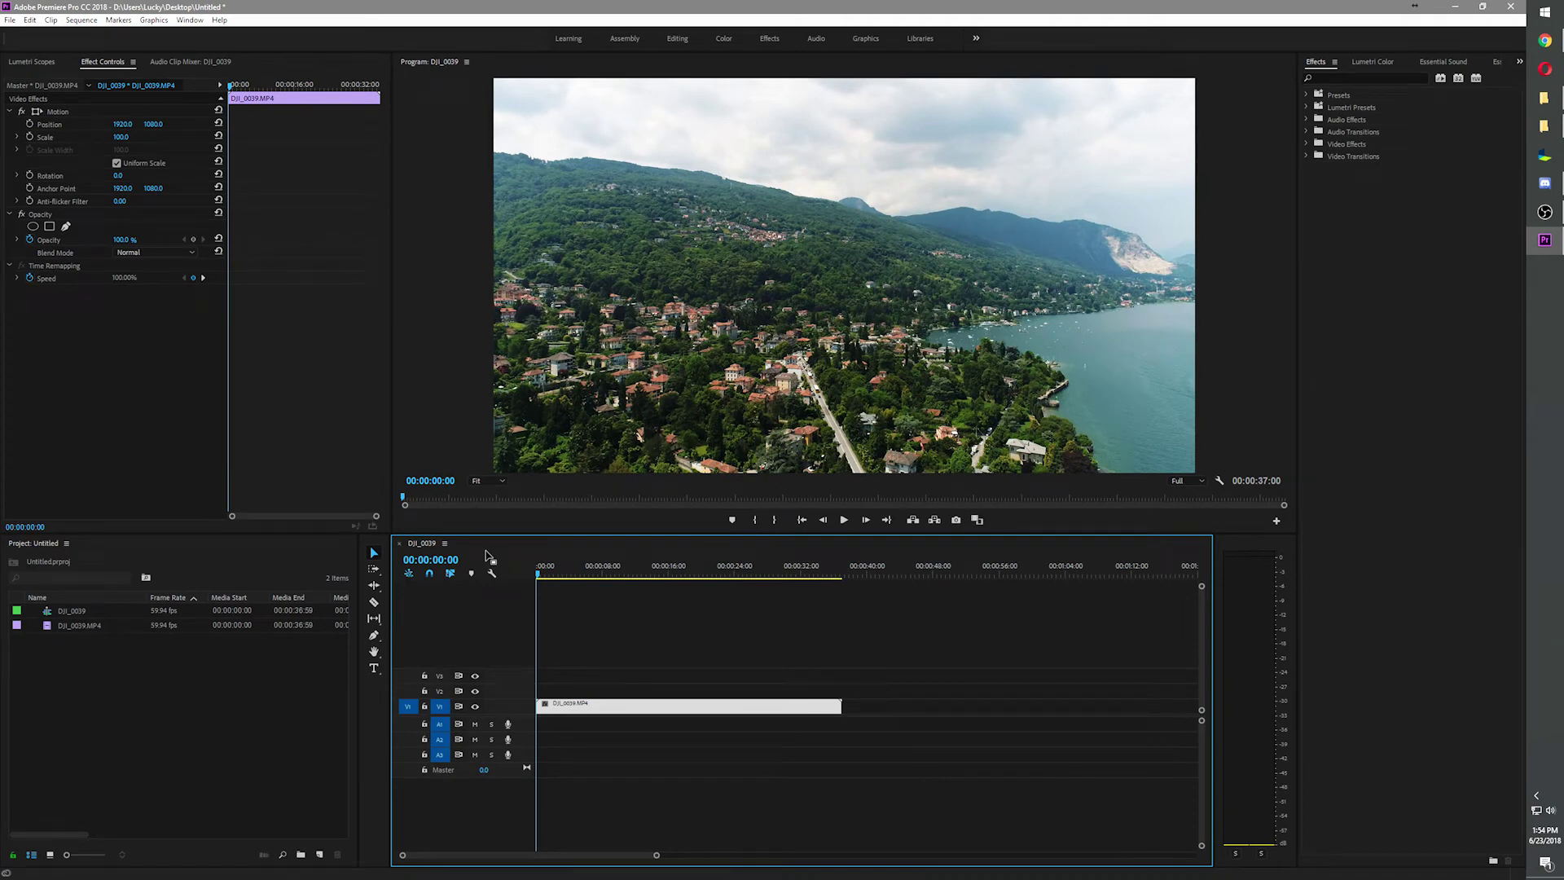
- Paste a copy of the DJI_0039.MP4 clip on V1 at 00:00:38:29 and delete the copy again
left_click(856, 575)
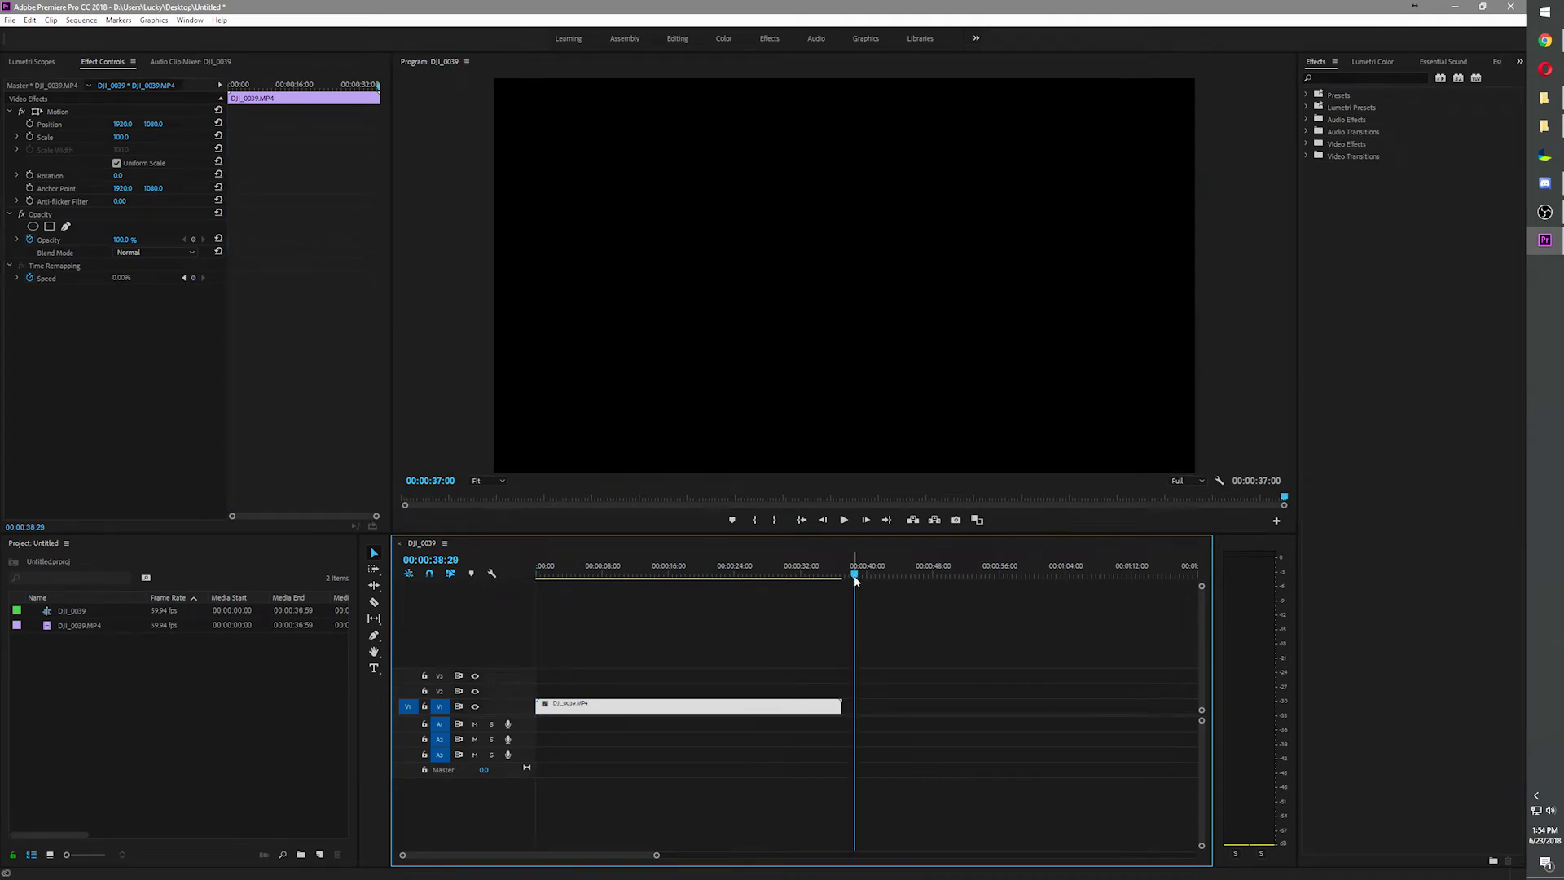
key("ctrl+v")
left_click_drag(856, 581, 779, 594)
left_click(965, 705)
key("Delete")
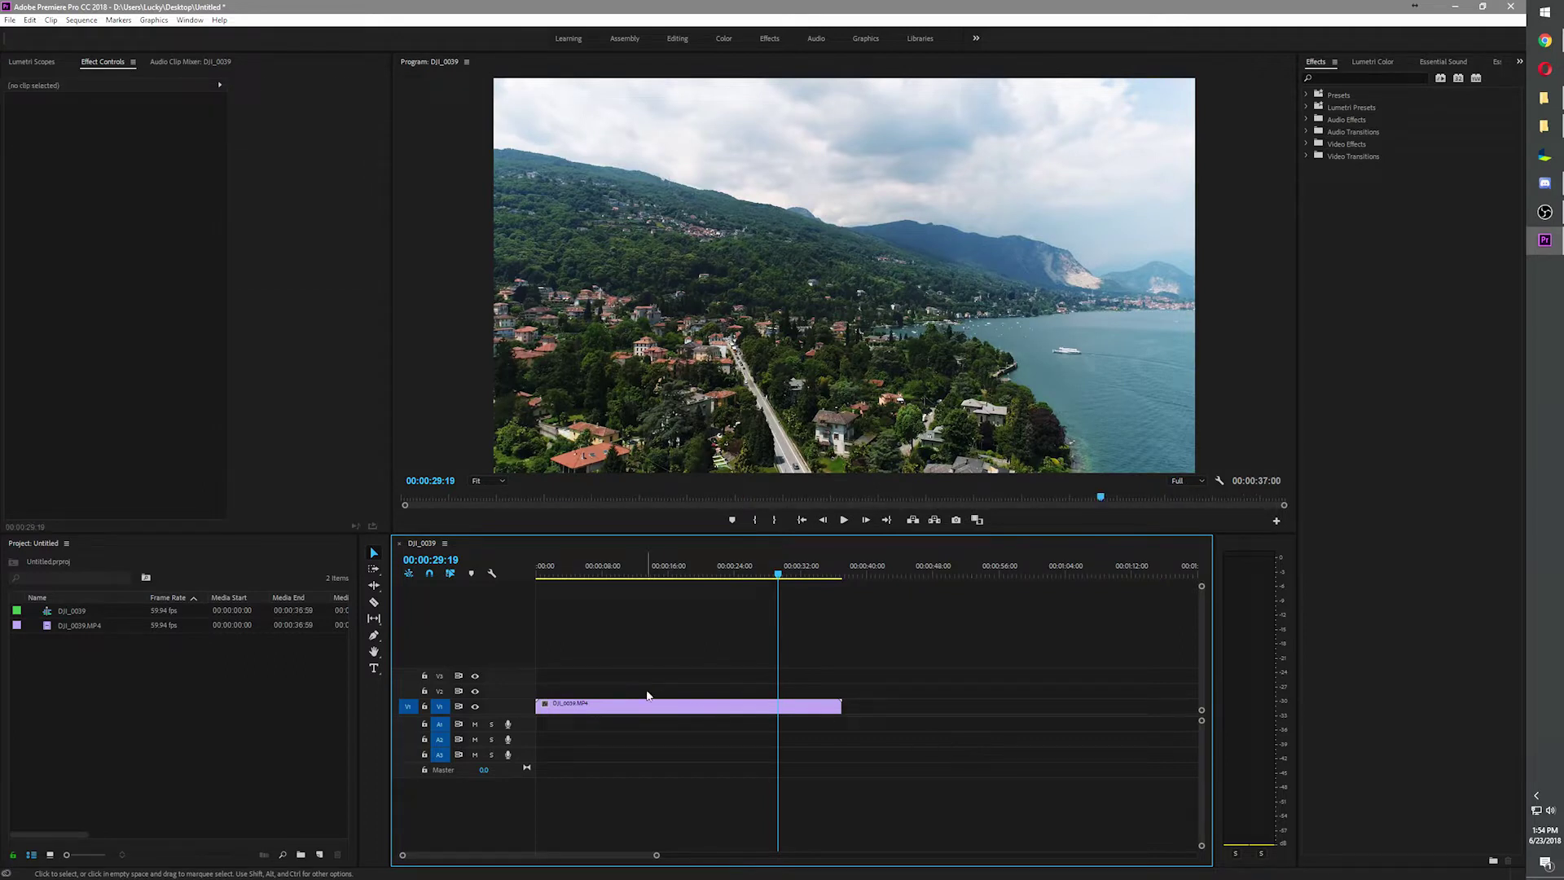
- Scroll along the DJI_0039 sequence and return the playhead to 00:00:00:00
scroll(684, 667, "down", 5)
scroll(698, 657, "up", 3)
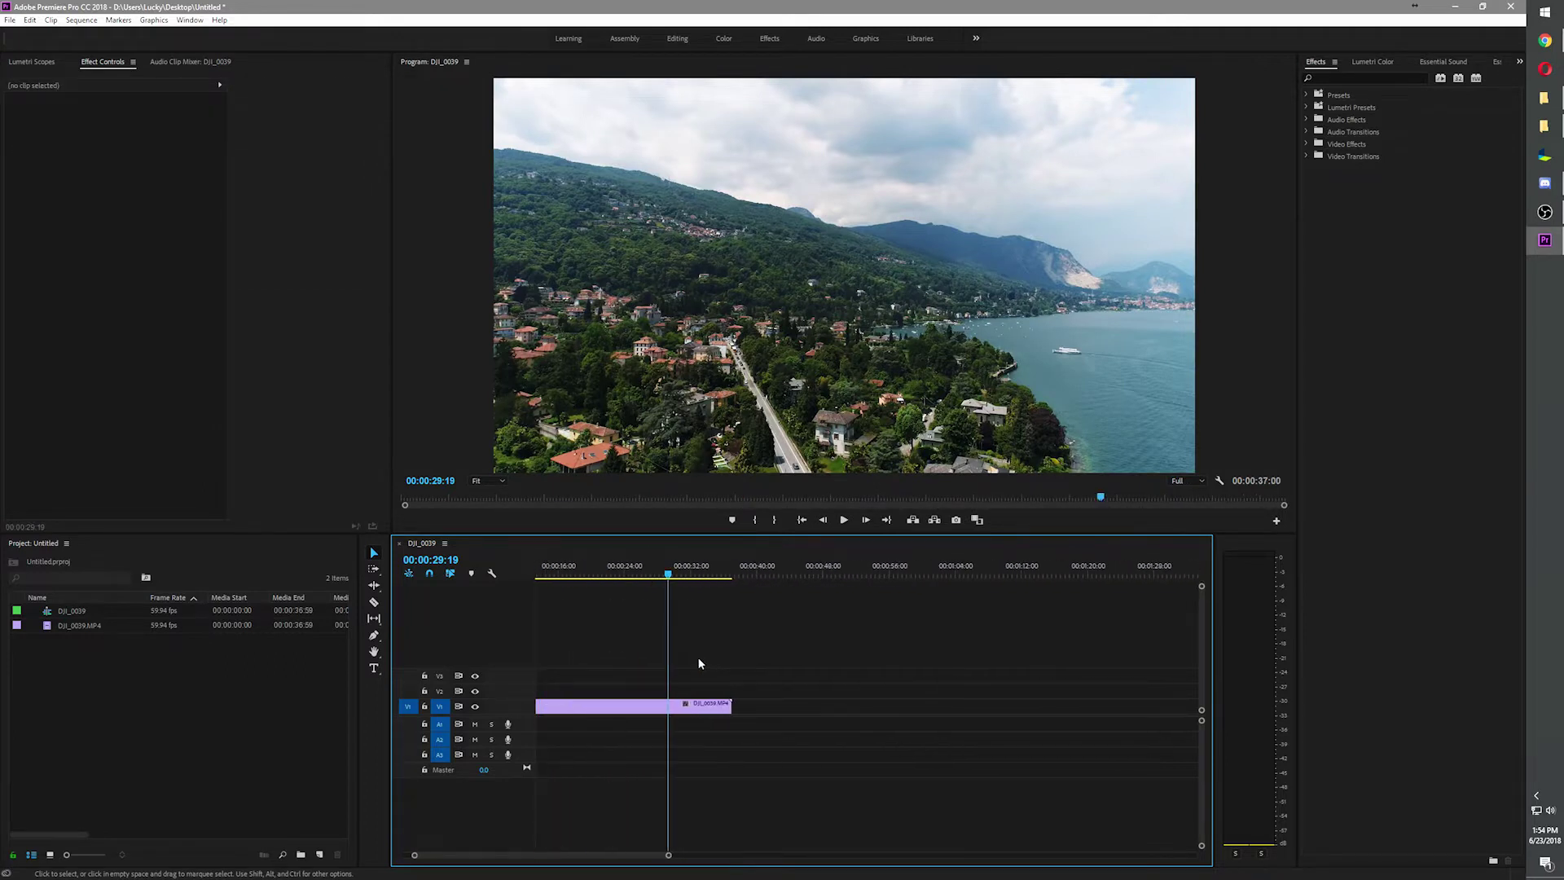
scroll(697, 657, "down", 1)
left_click_drag(650, 574, 536, 572)
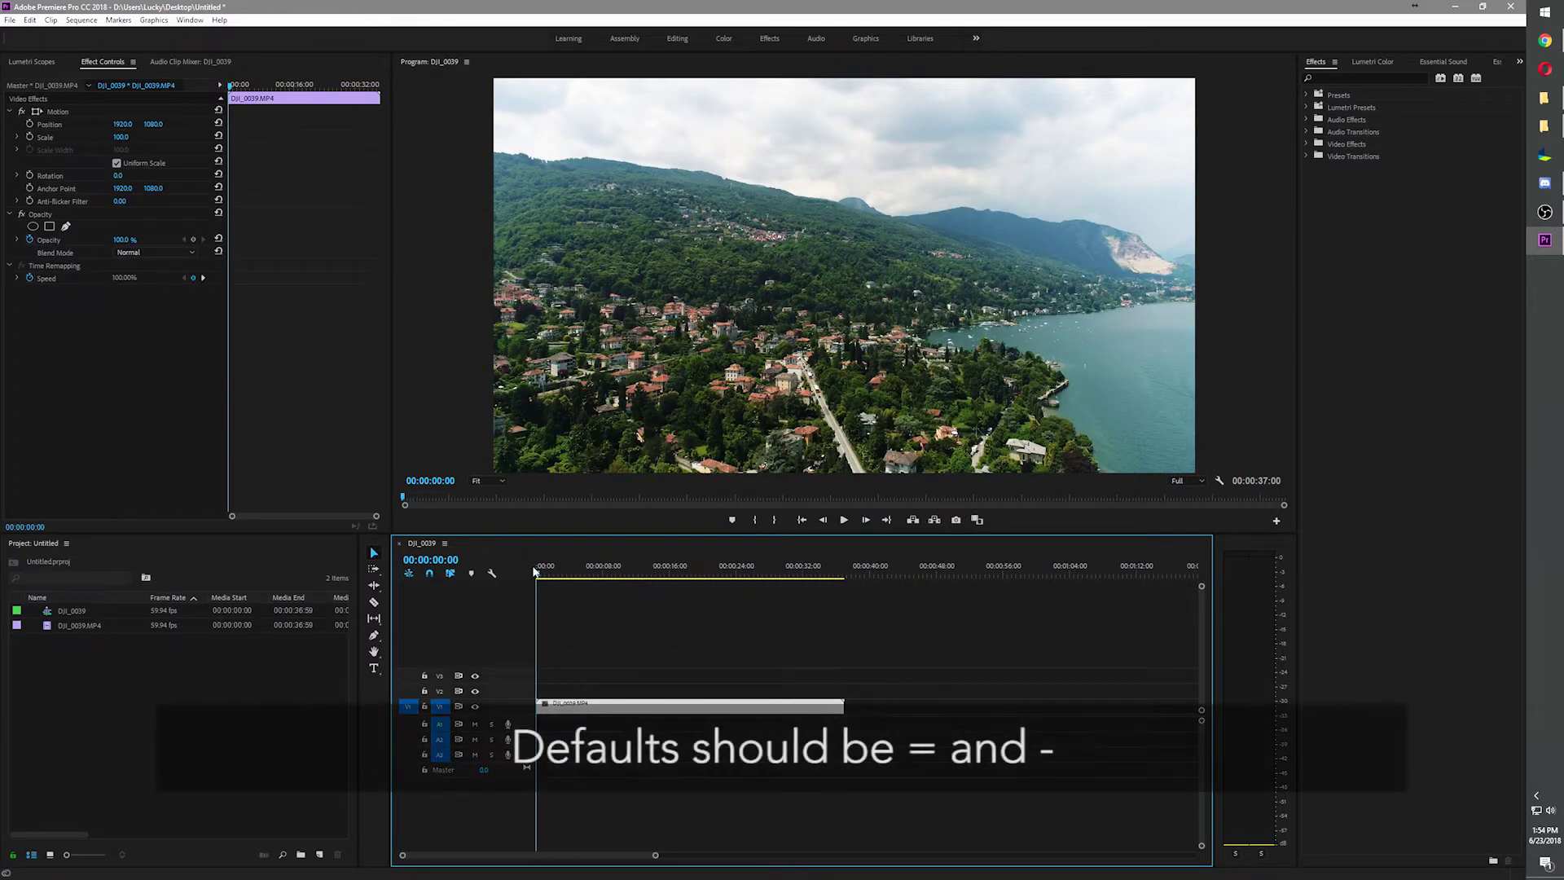
- Zoom the timeline out, scrub through it back to the start, and zoom in until the clip nearly fills the timeline
key("minus")
key("minus")
key("minus")
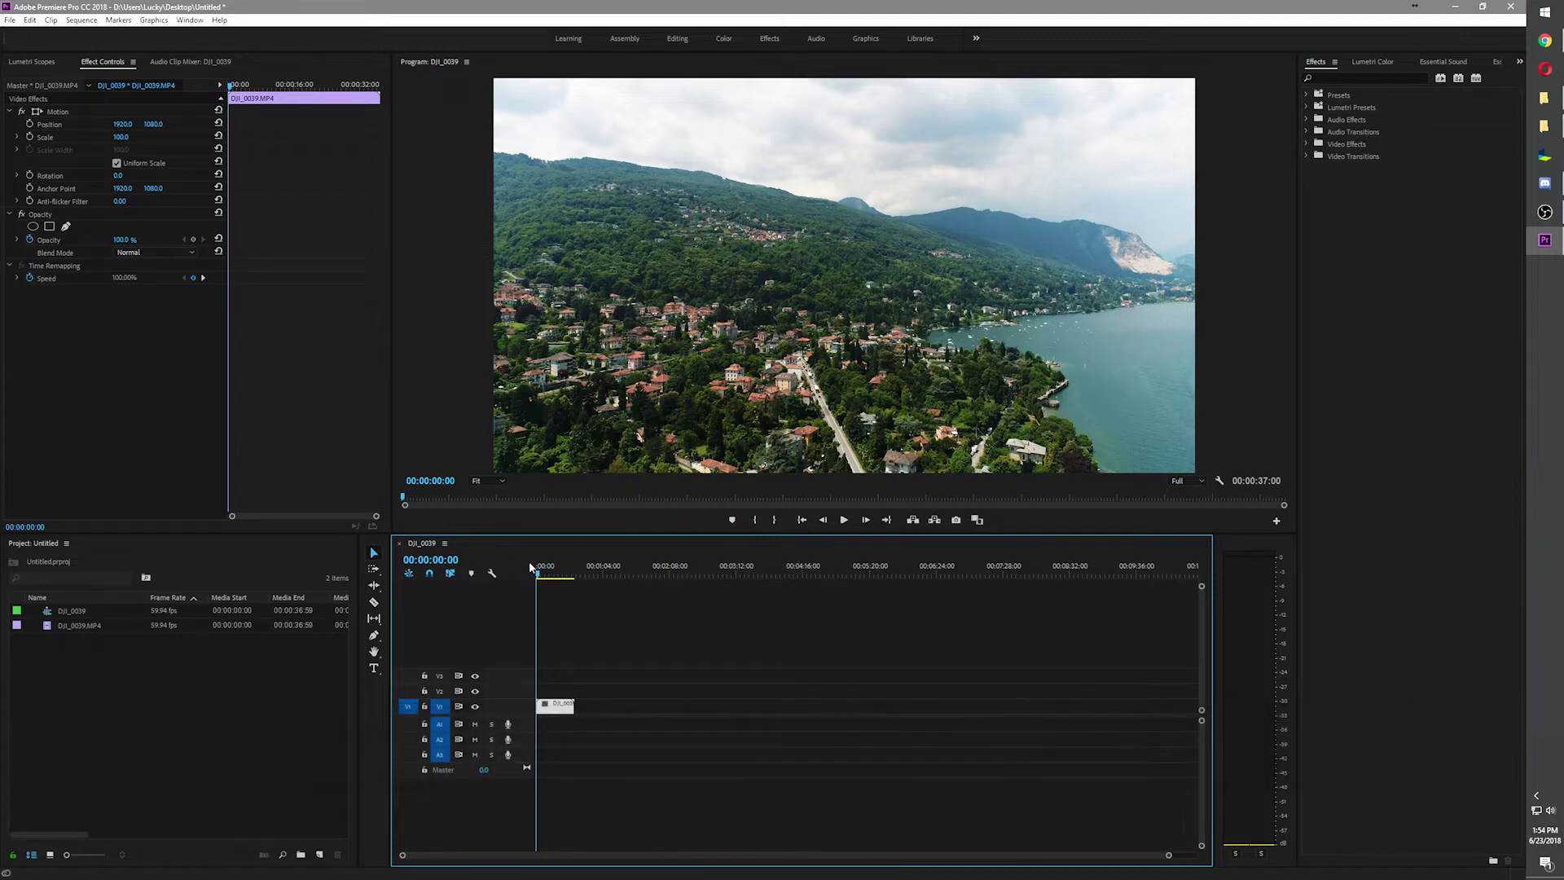
left_click_drag(536, 572, 887, 580)
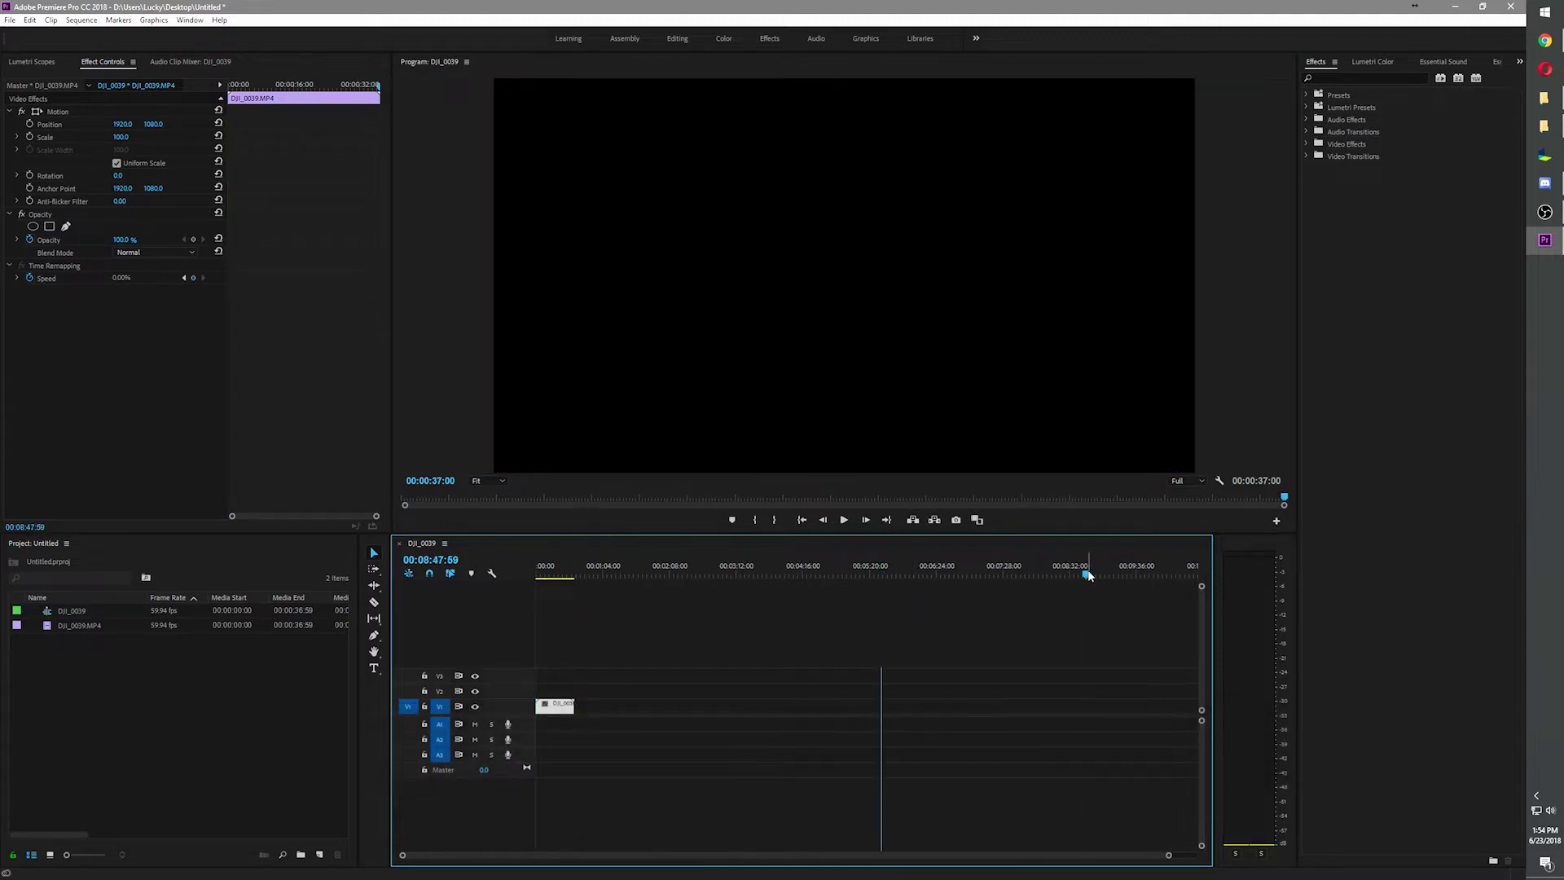
left_click_drag(1089, 570, 1043, 575)
left_click_drag(835, 574, 505, 578)
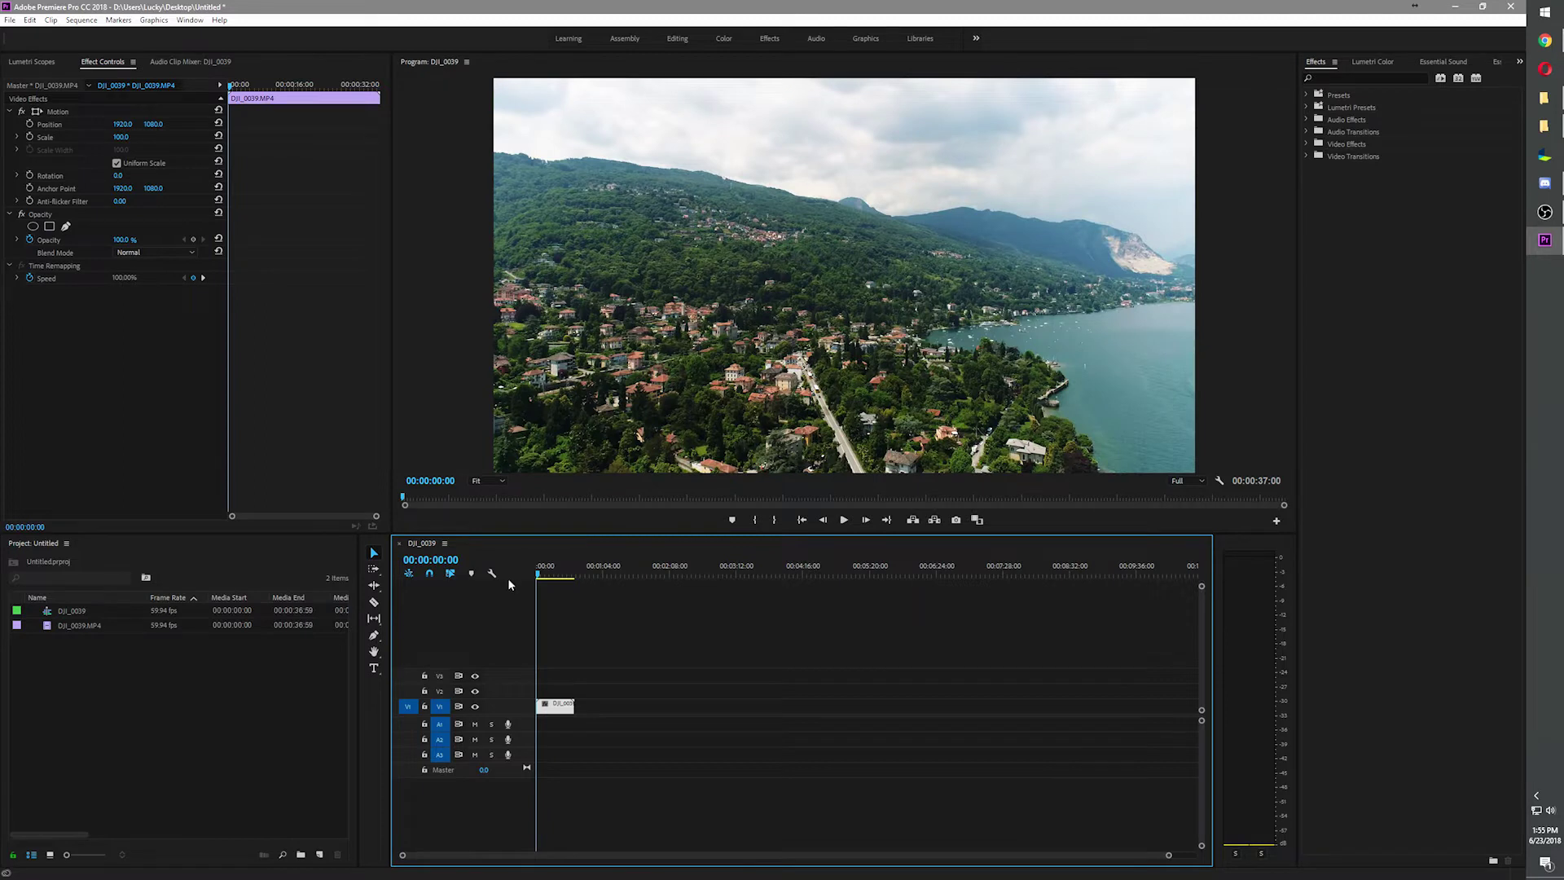
key("equal")
key("equal")
key("equal")
key("equal")
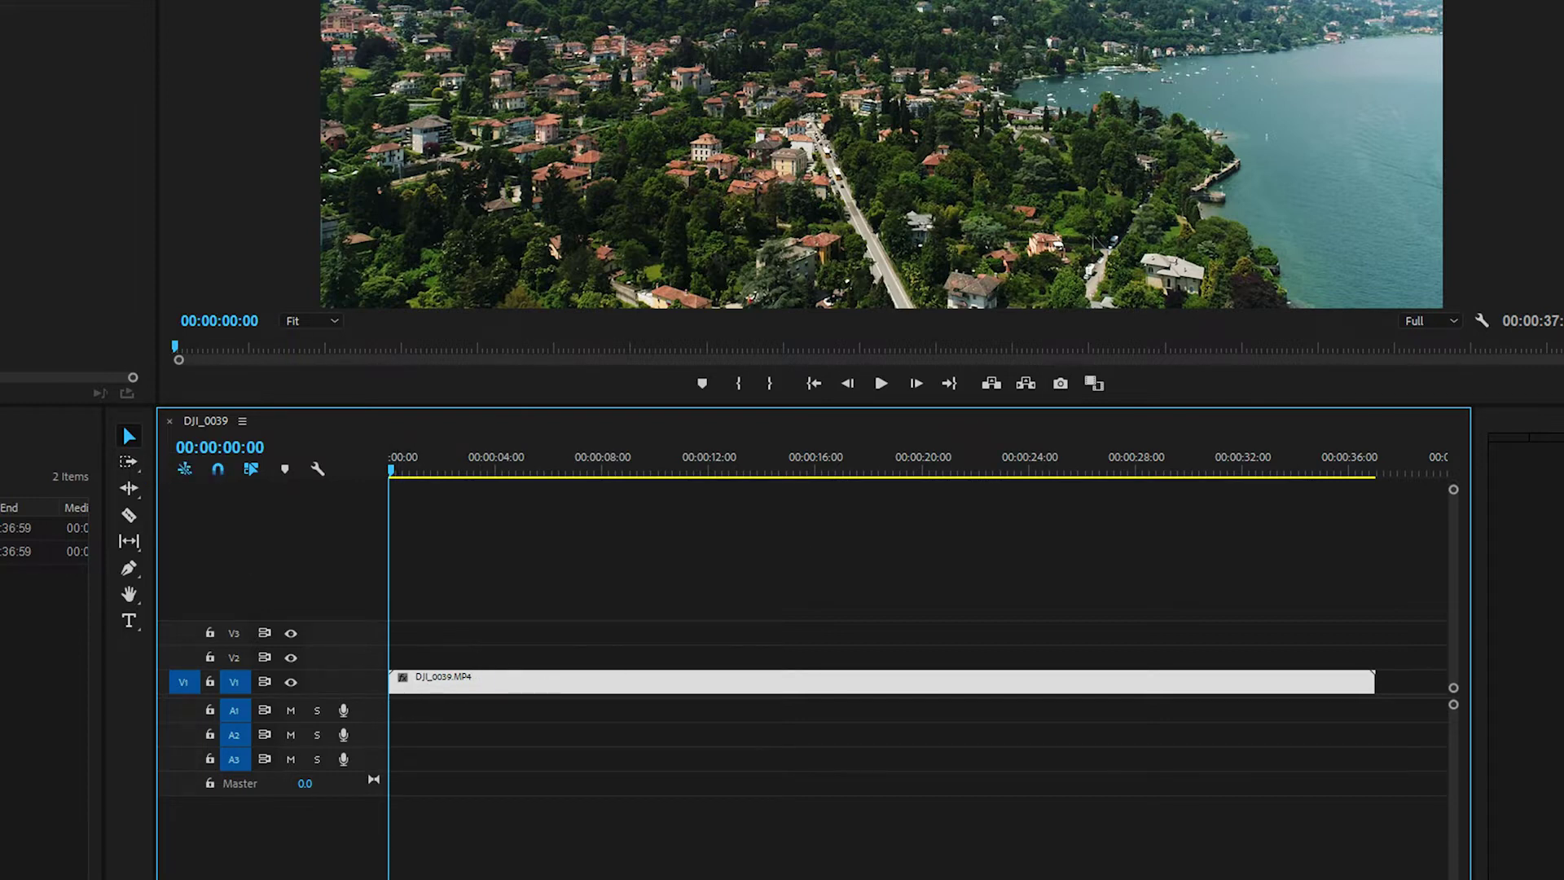
- Add the DJI_0040.MP4 clip to track V2 at the sequence start and select the two stacked clips in turn
left_click_drag(16, 574, 379, 659)
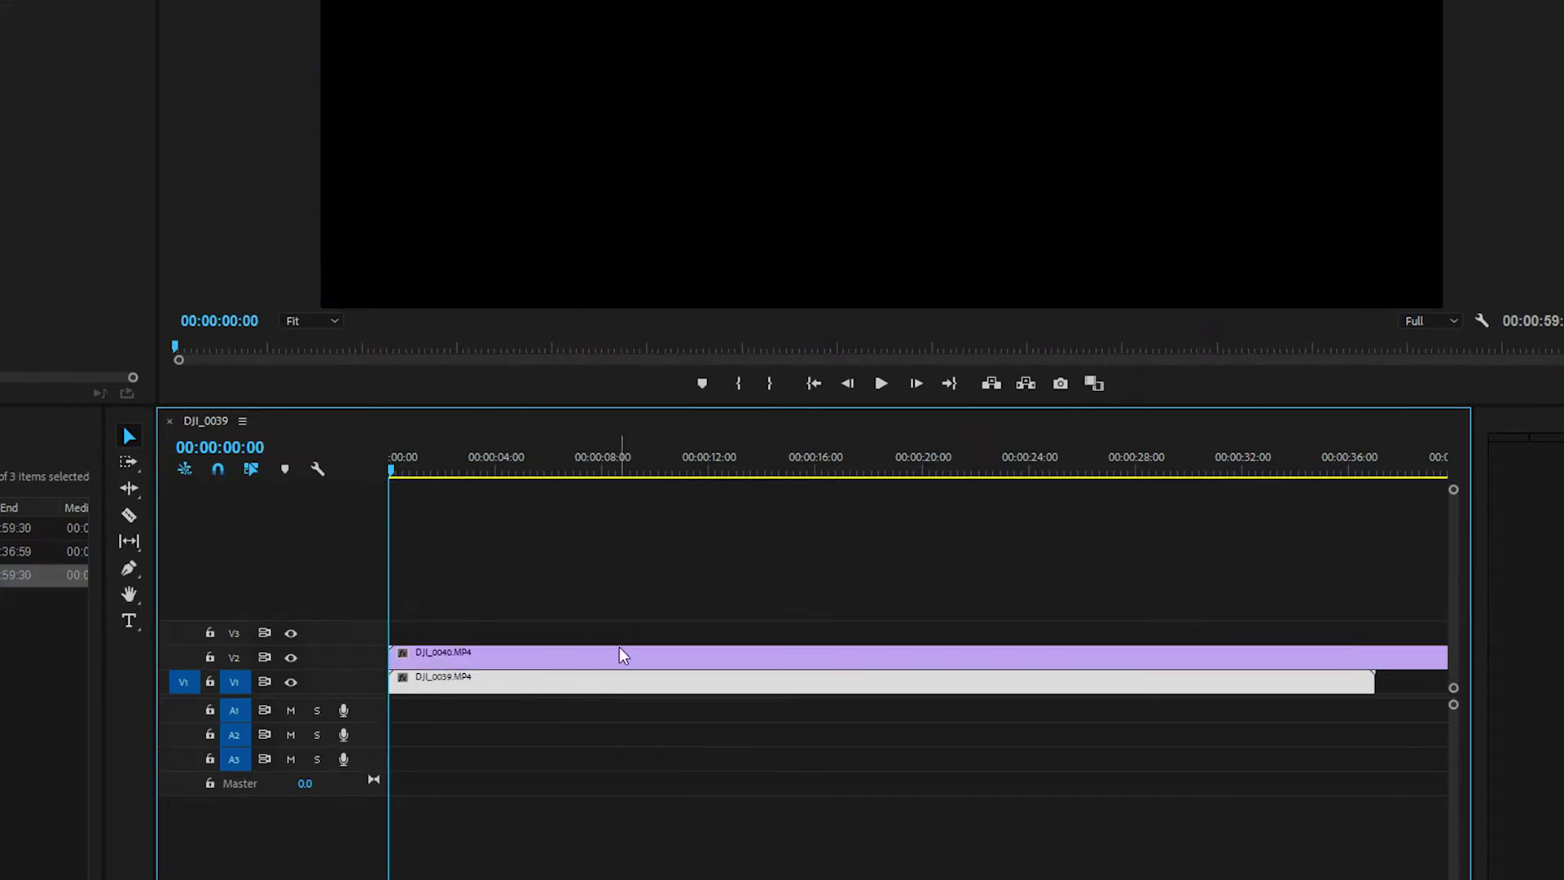
left_click(439, 658)
left_click(442, 679)
left_click(447, 661)
left_click(443, 681)
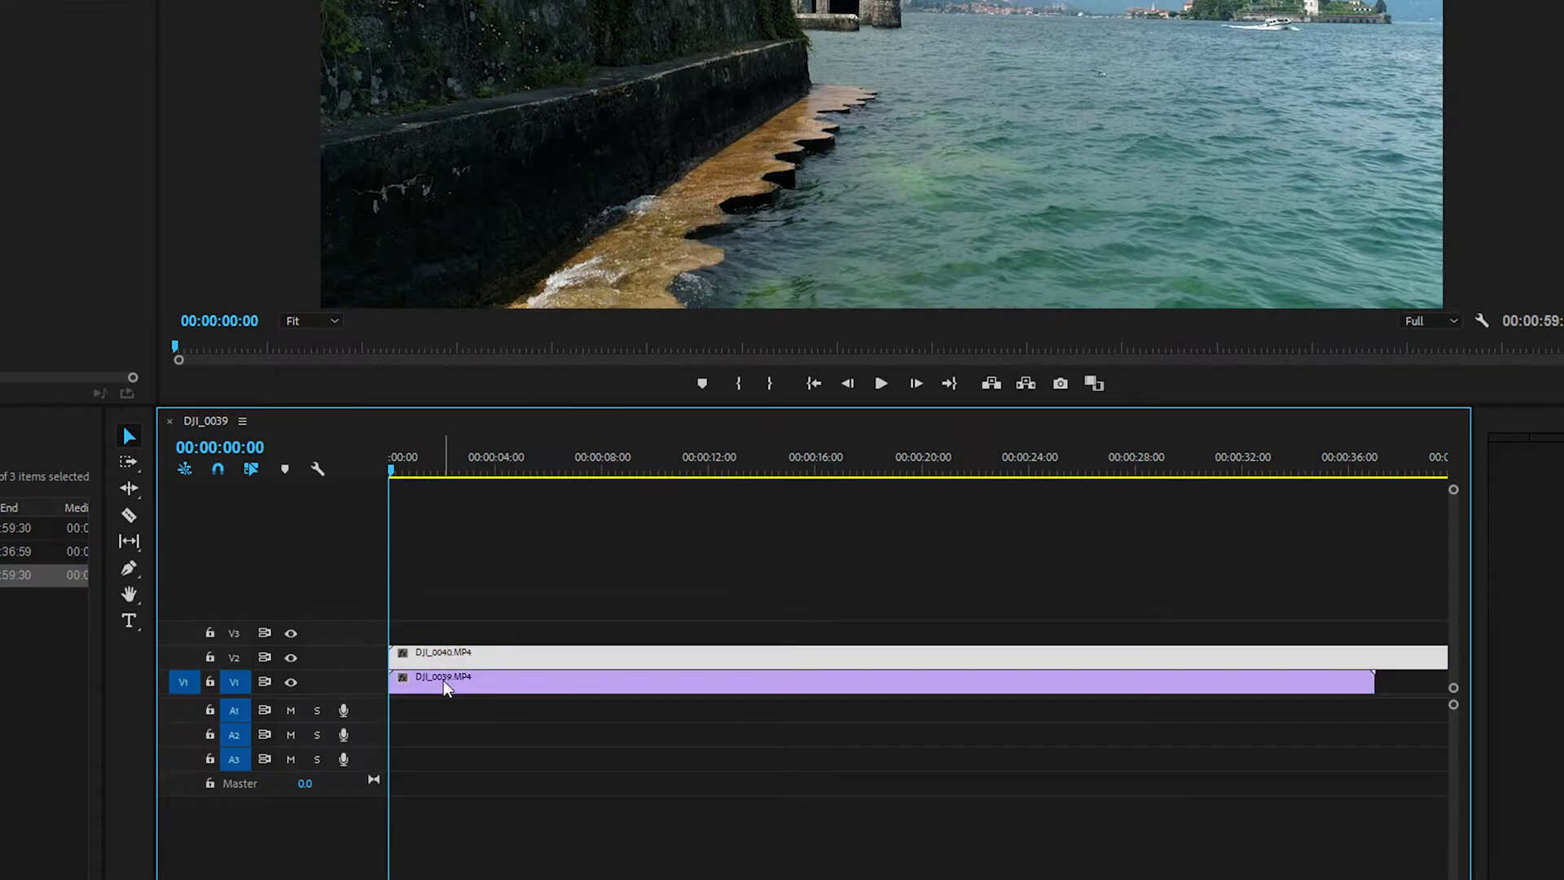
left_click(446, 660)
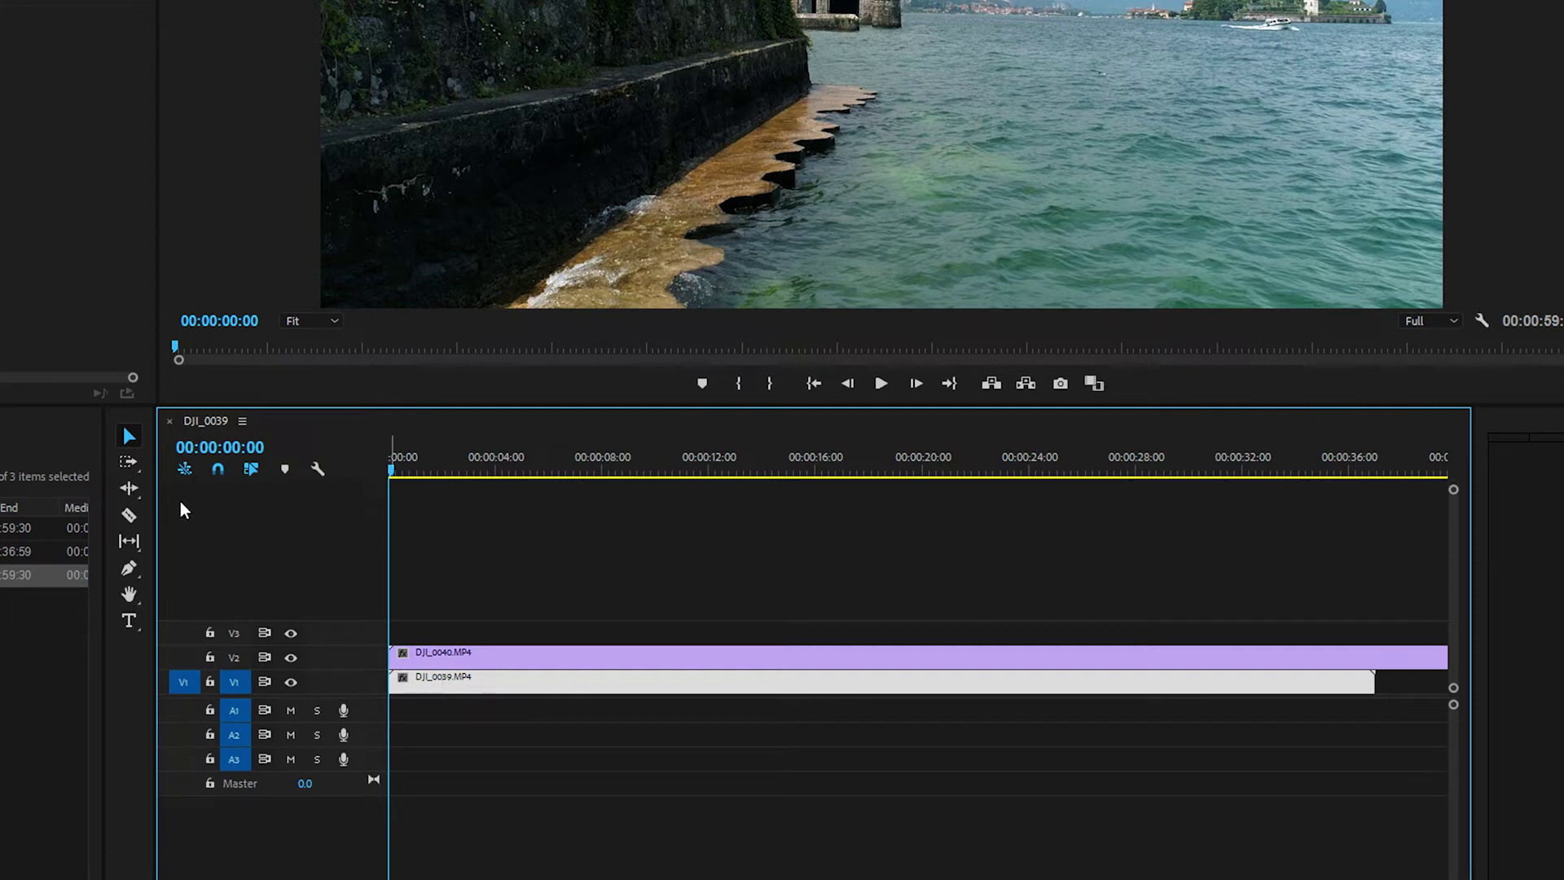
- Use the Rate Stretch Tool to shorten the DJI_0039.MP4 clip to a 00:00:14:07 duration, and undo the stretch
left_click(129, 490)
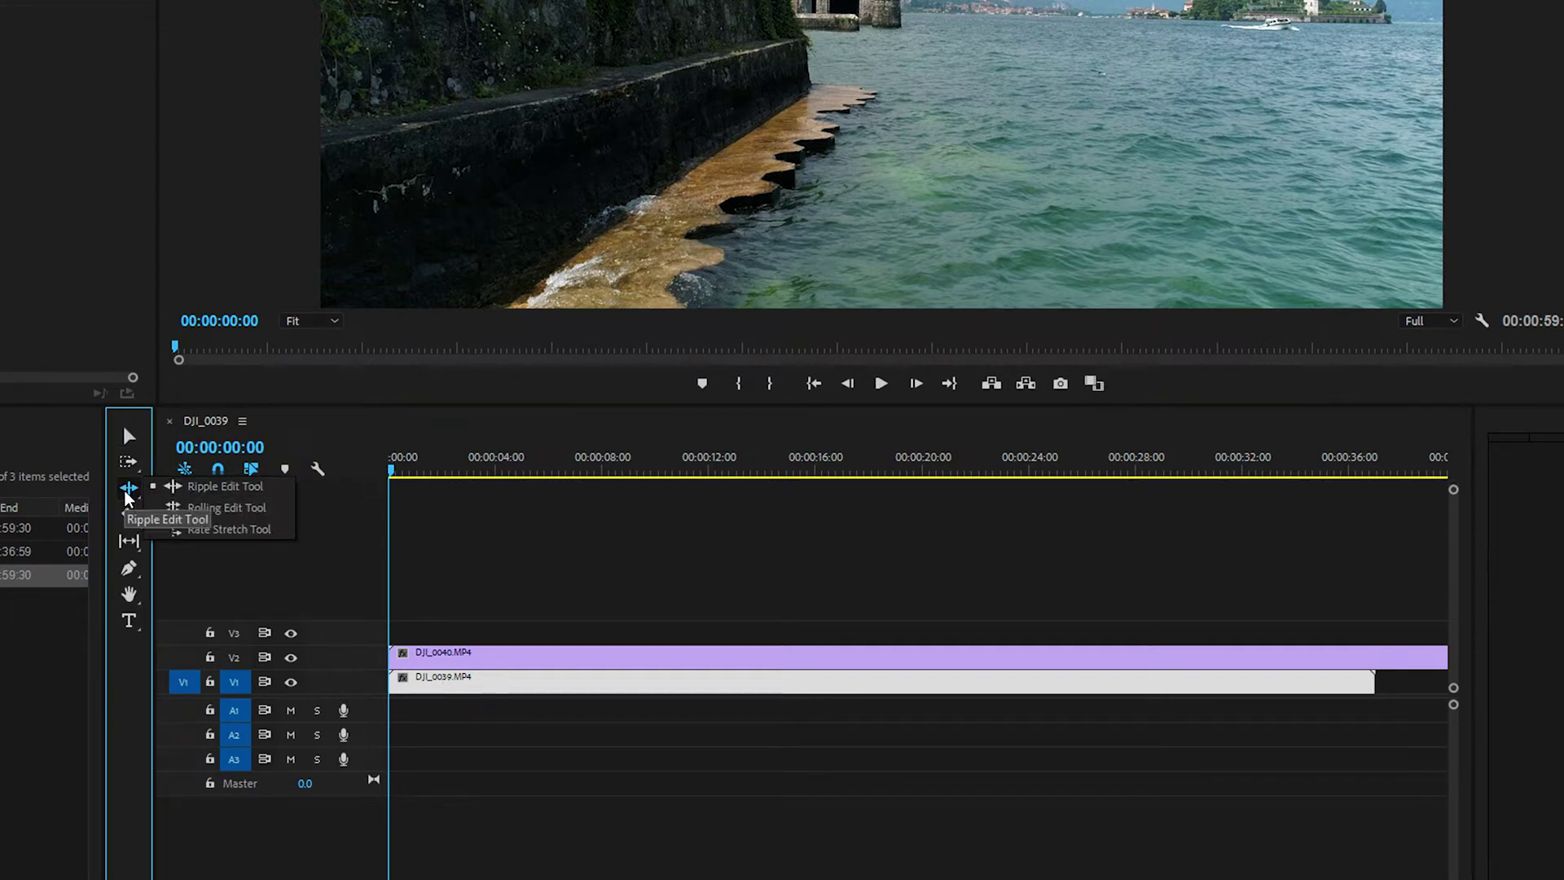
left_click(209, 531)
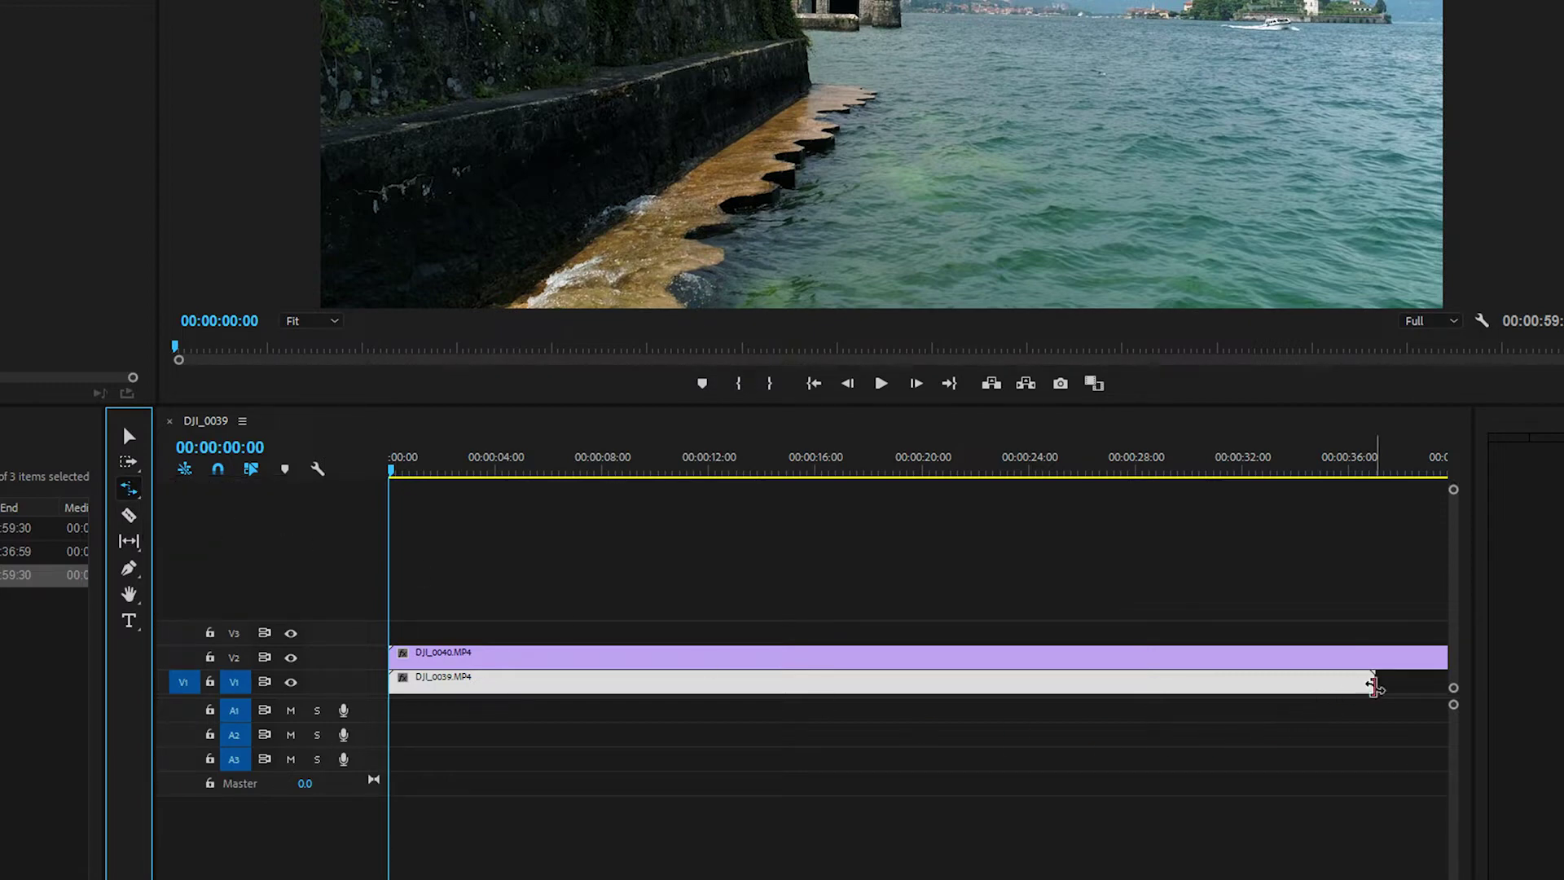
left_click_drag(1373, 686, 763, 691)
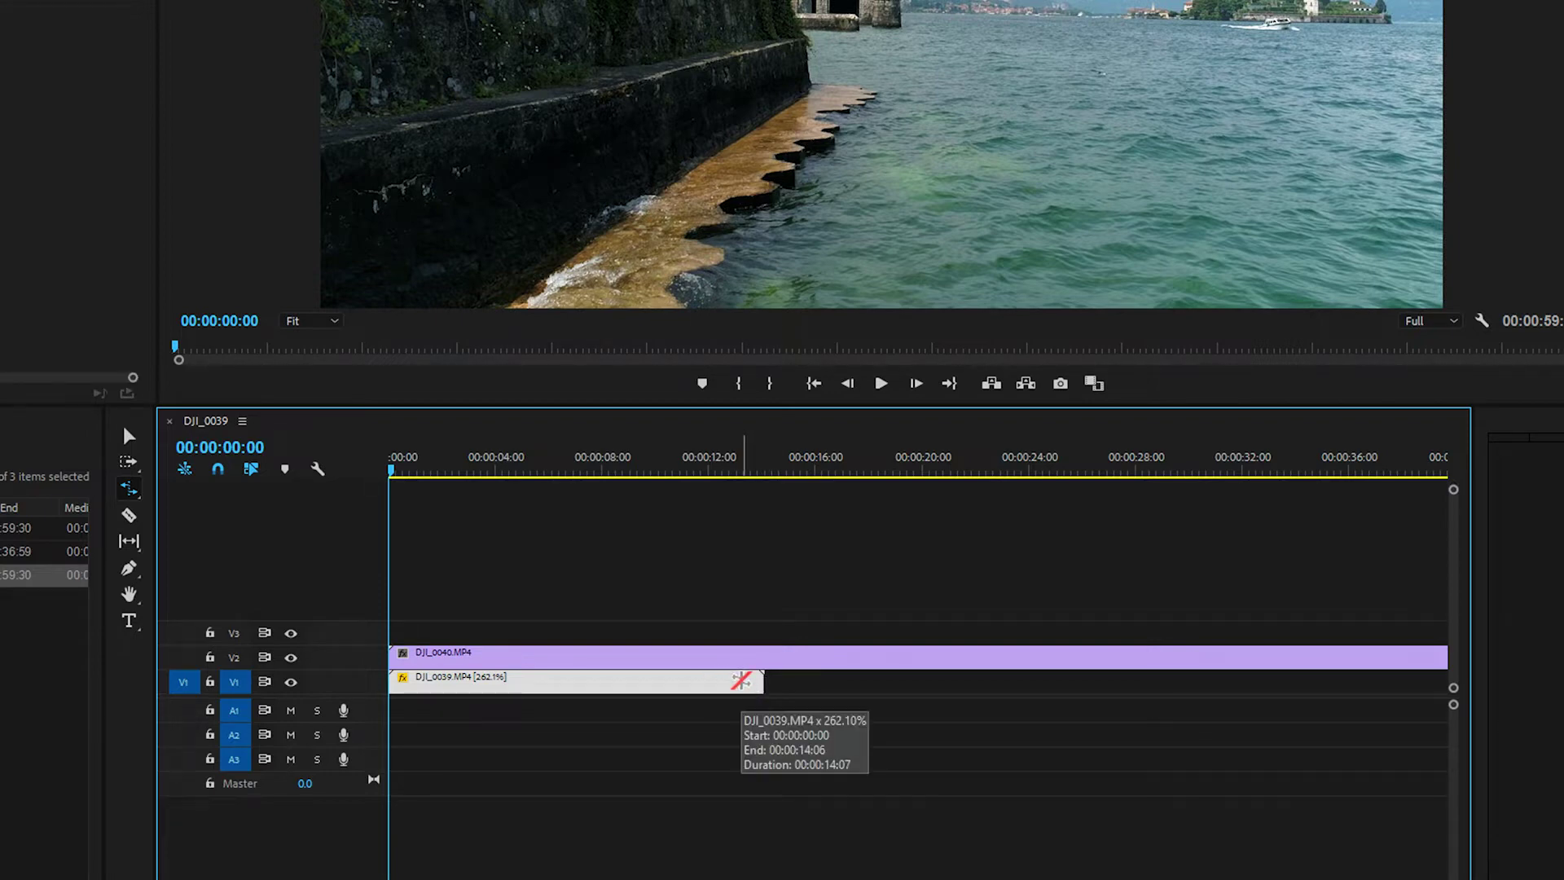
key("ctrl+z")
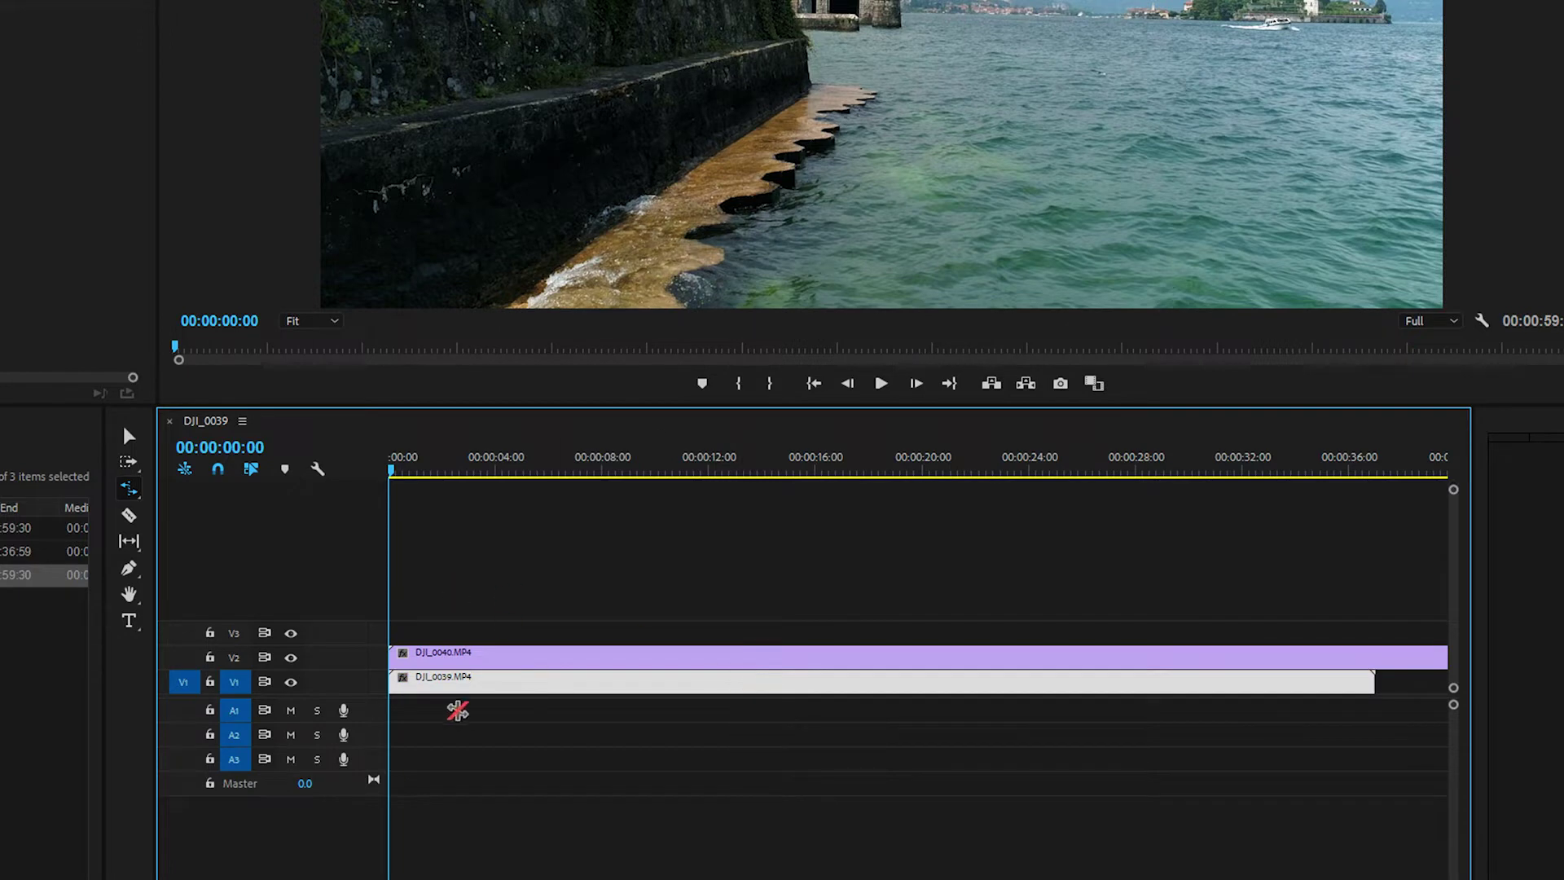
- Delete the DJI_0040.MP4 clip from track V2
left_click(479, 655)
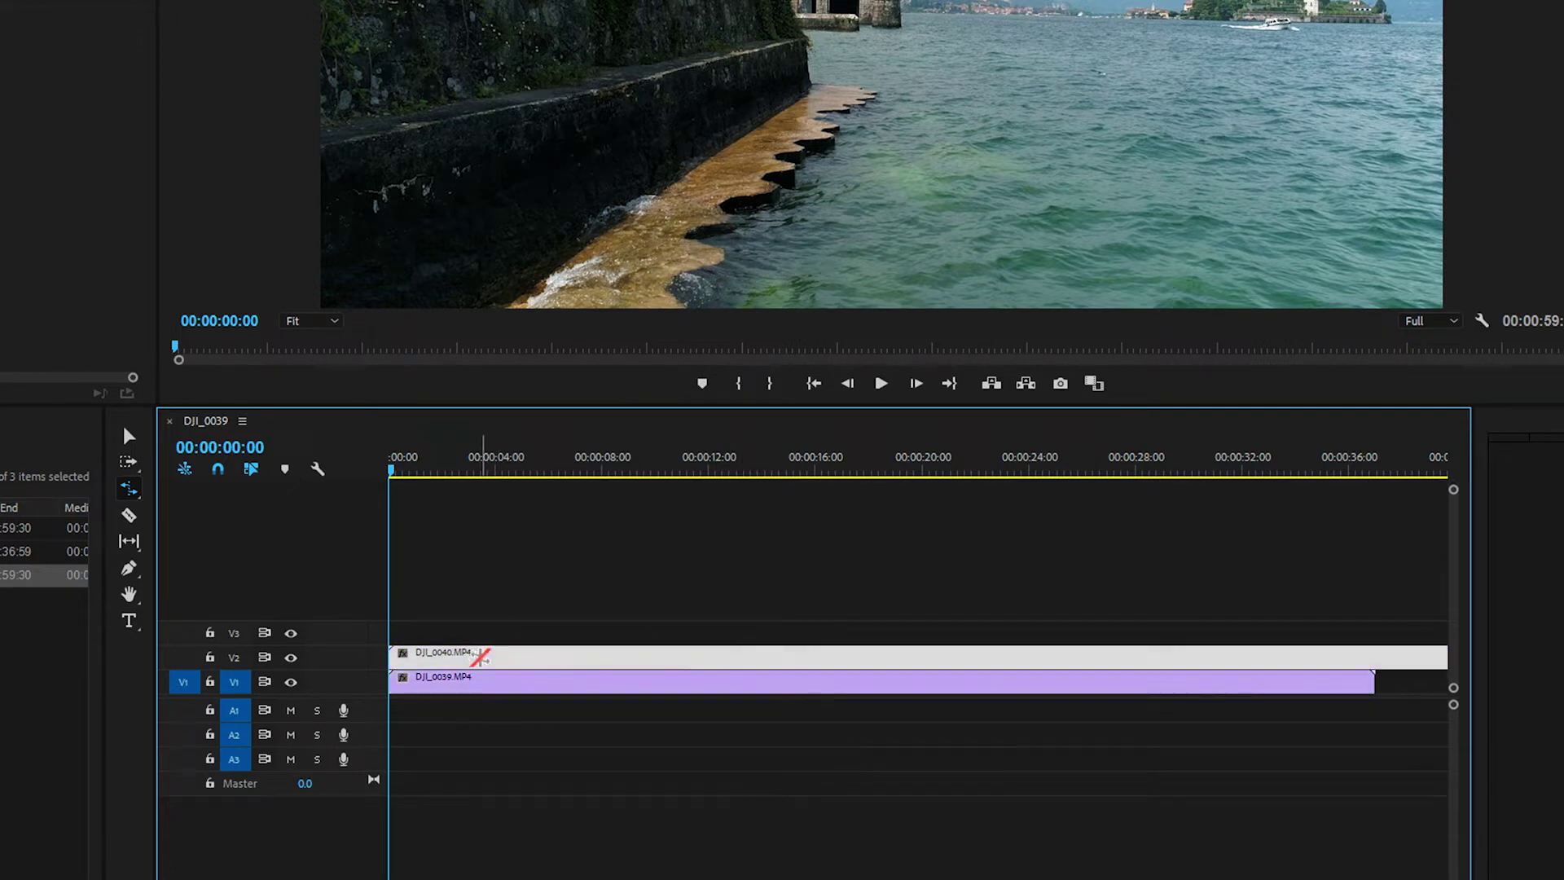
key("Delete")
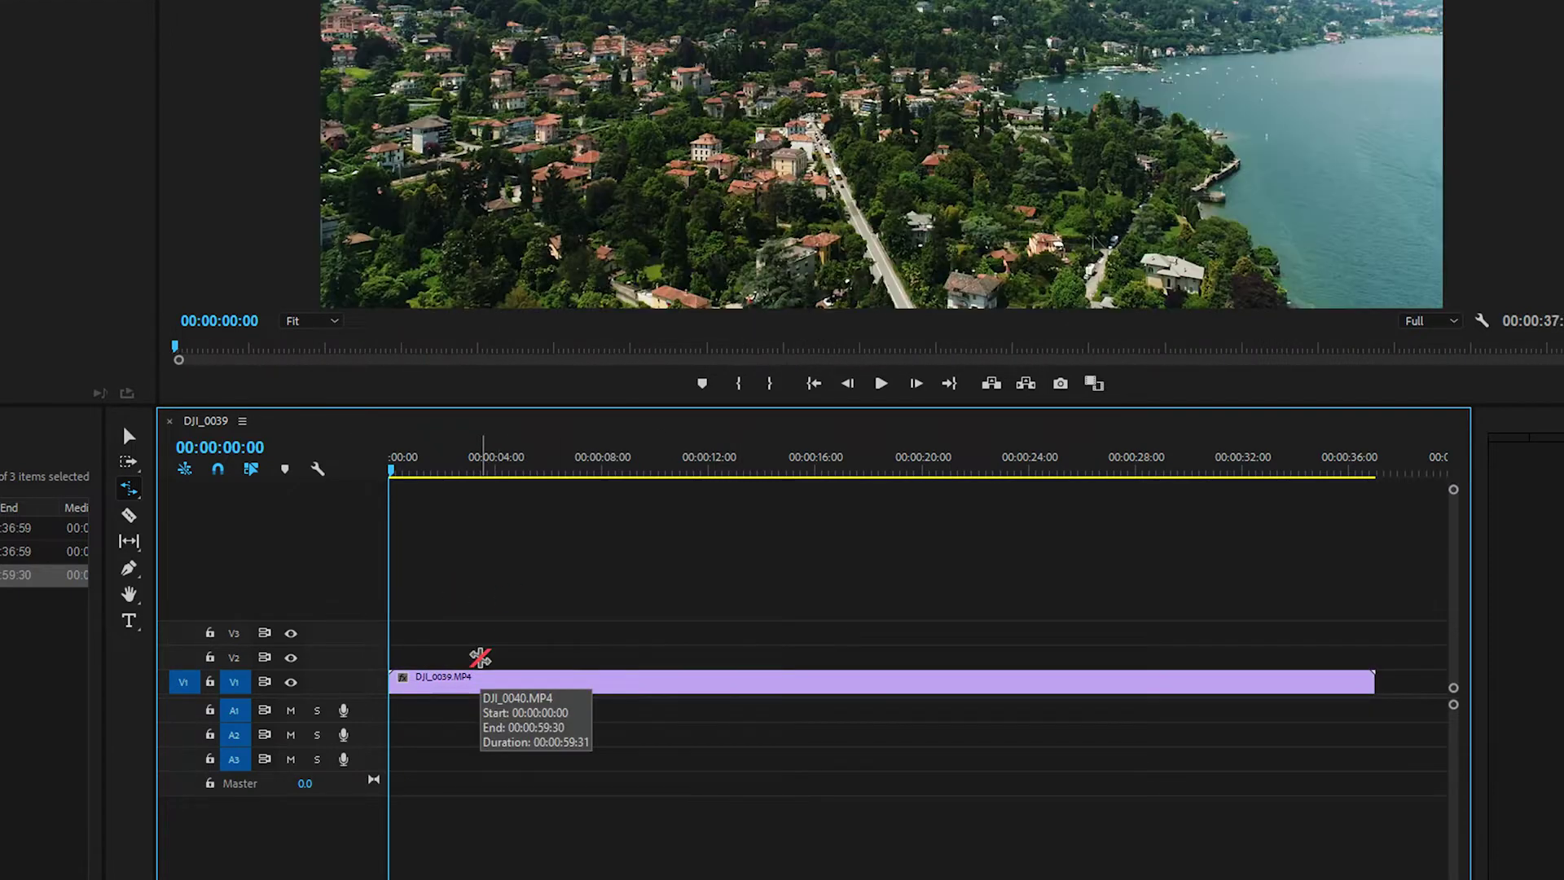
- Split the DJI_0039.MP4 clip with the Razor Tool at about 3, 8 and 15 seconds
left_click(128, 518)
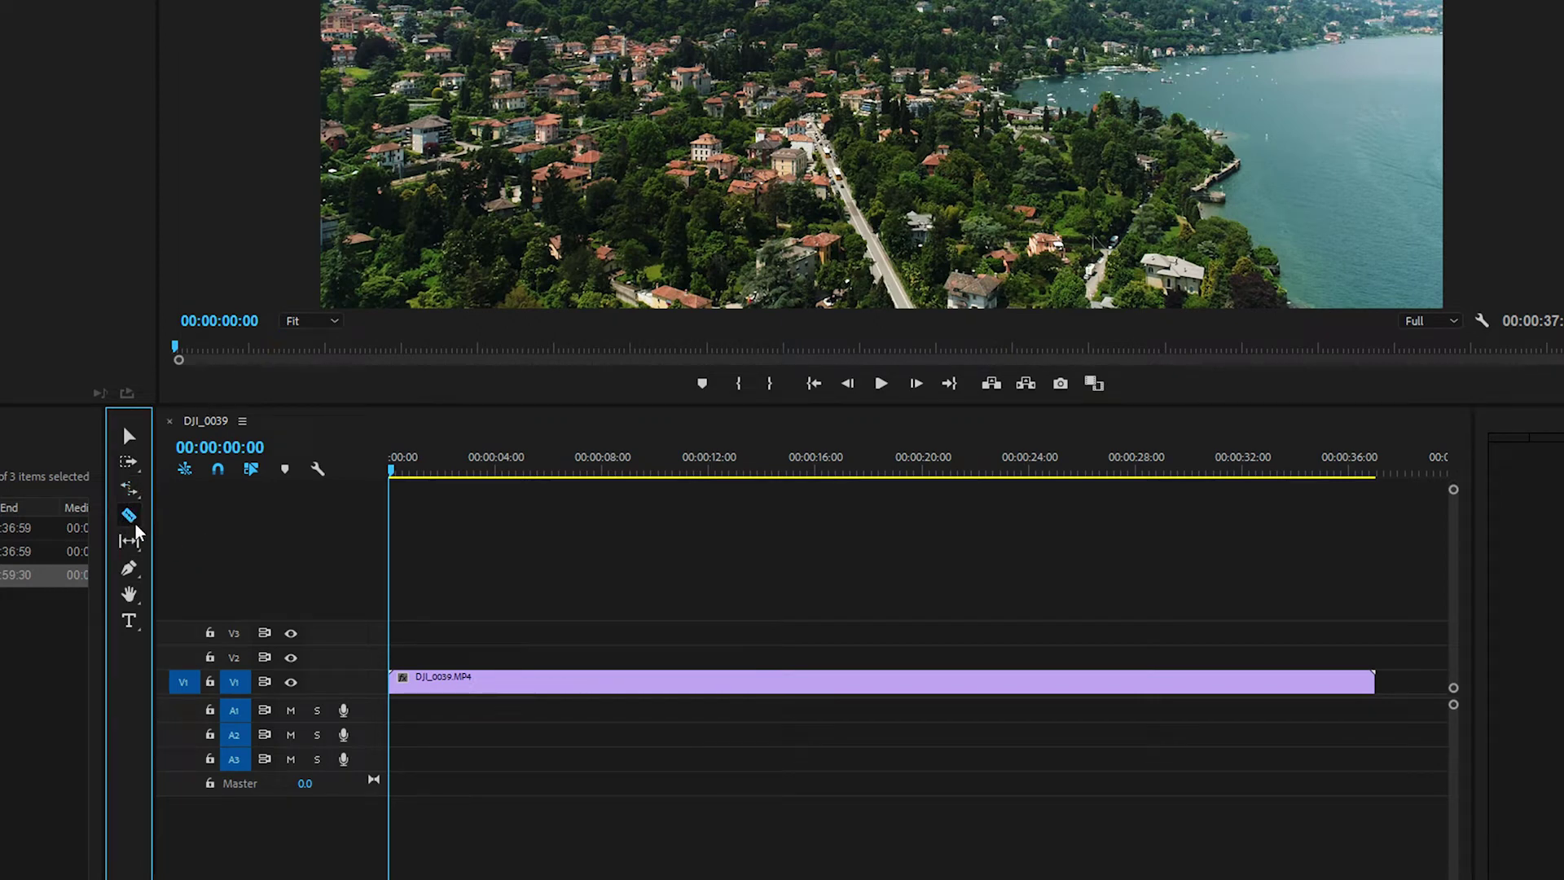
left_click(475, 682)
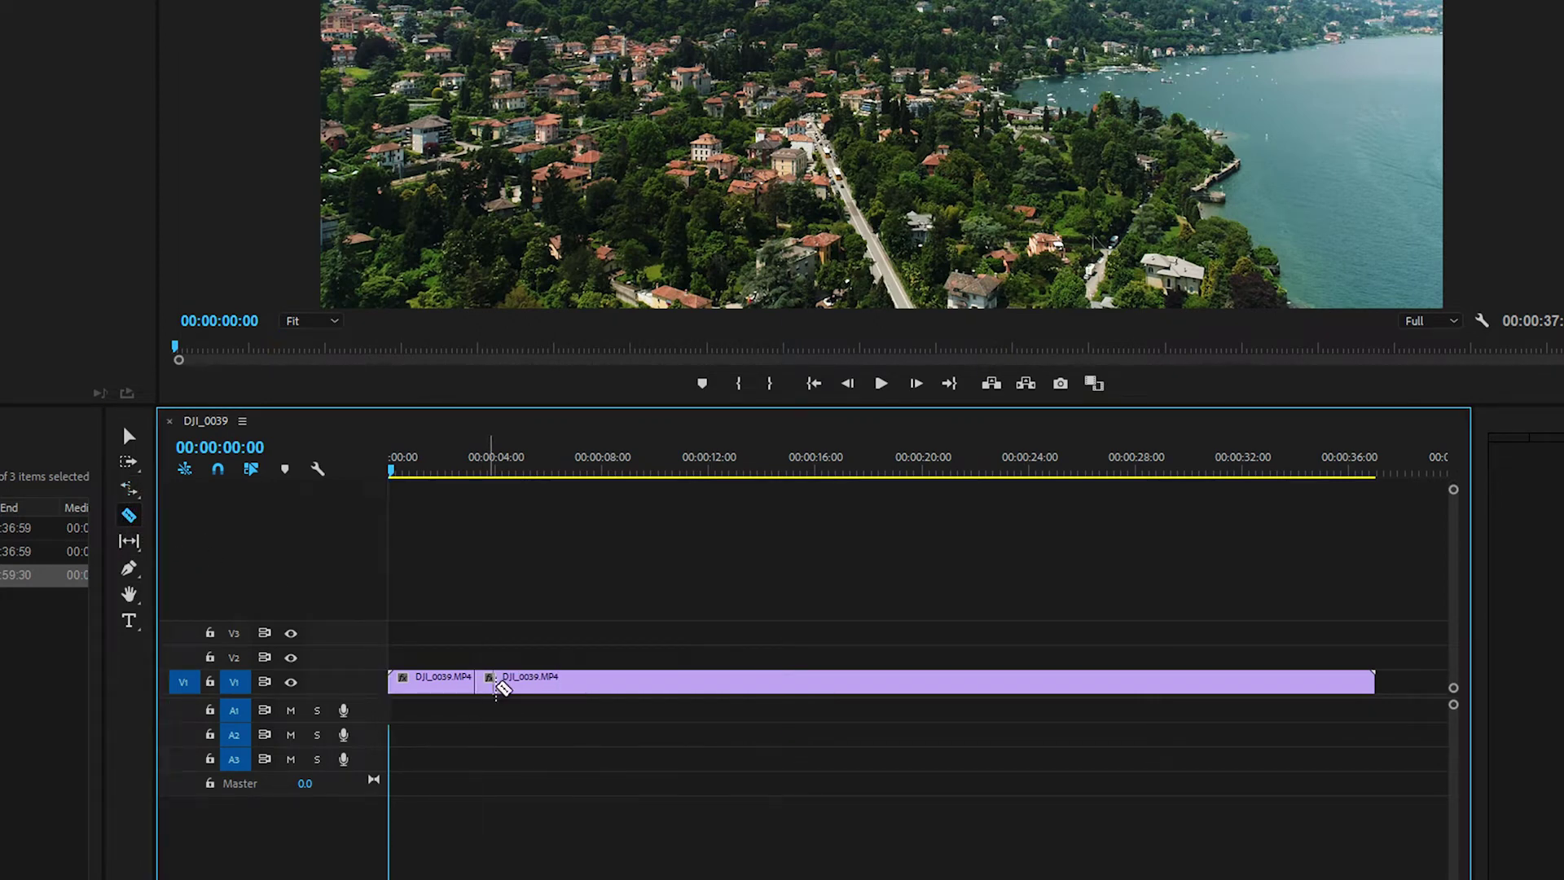
left_click(600, 689)
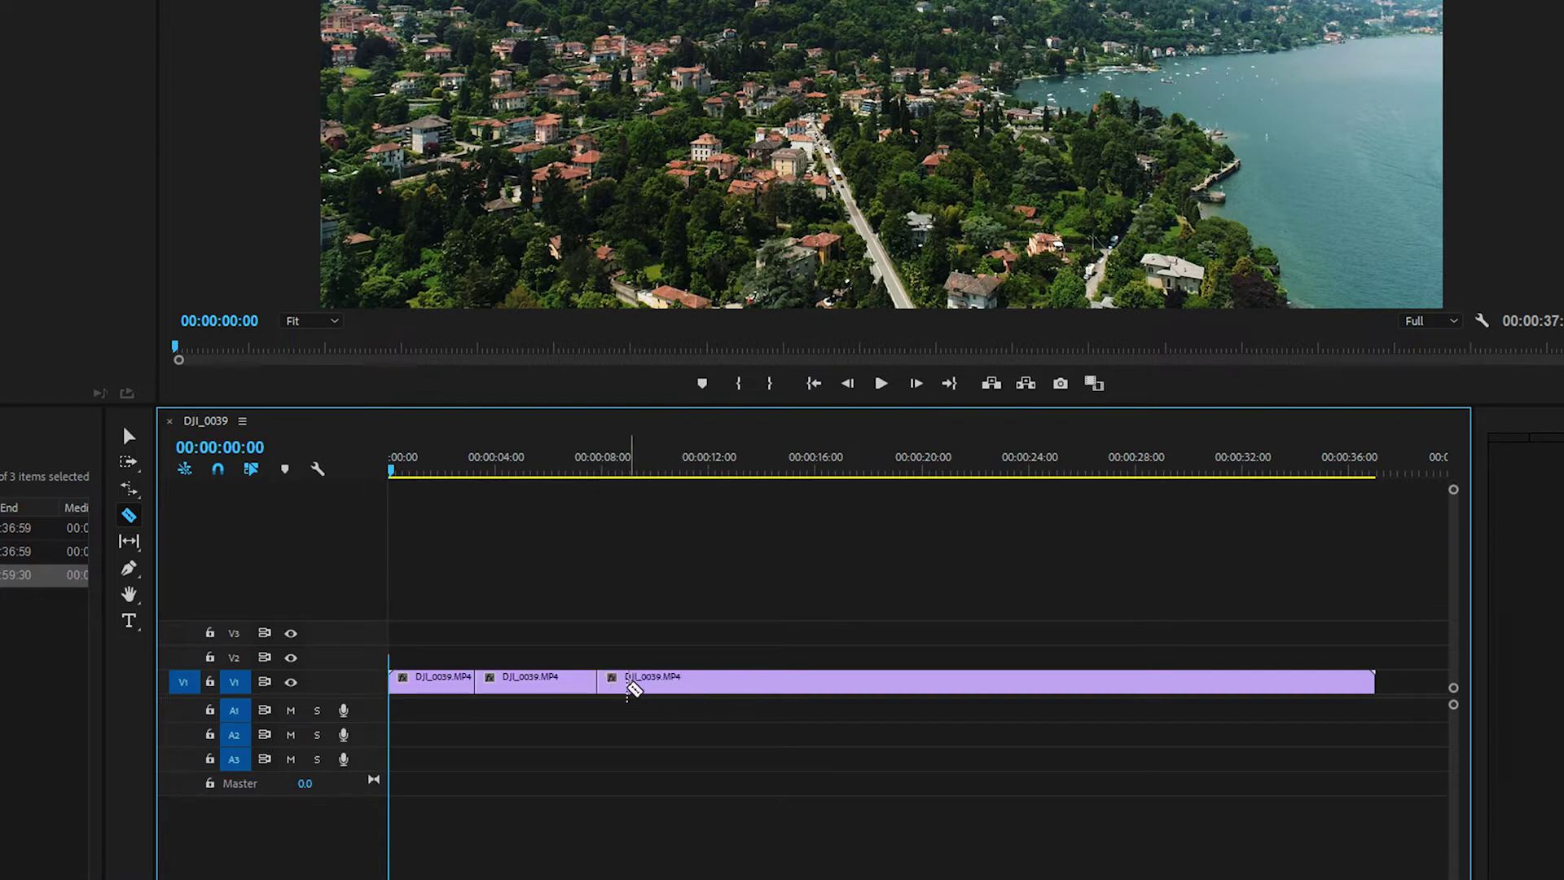
left_click(780, 685)
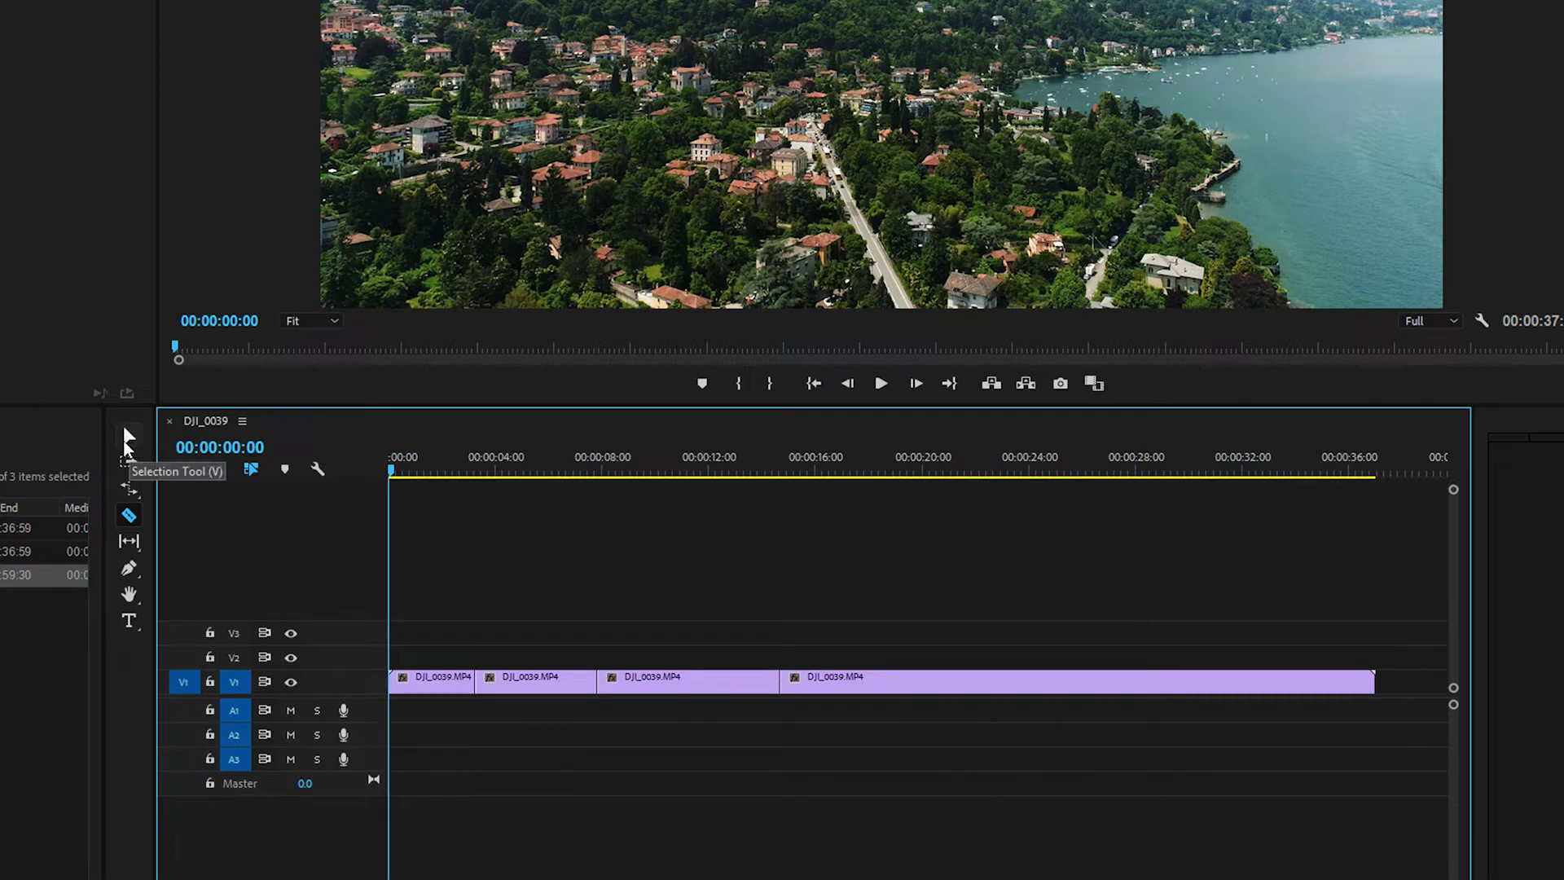
- Delete the first three segments of the split clip and extend the remaining segment's start back to 00:00:00:00
left_click(127, 438)
left_click(634, 684)
left_click_drag(633, 681, 421, 658)
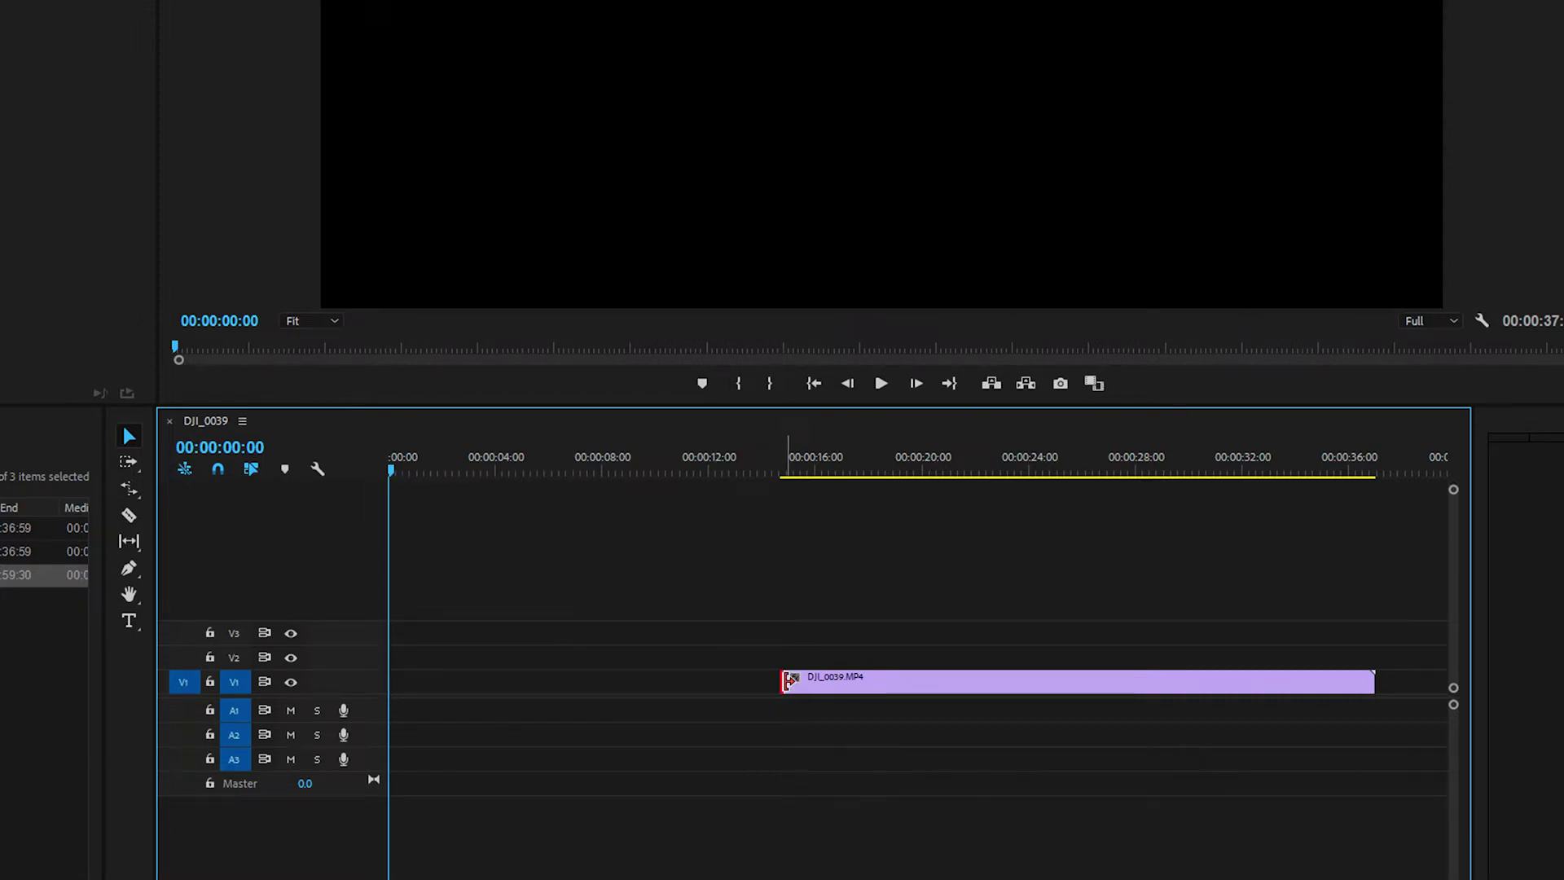
left_click_drag(785, 681, 391, 689)
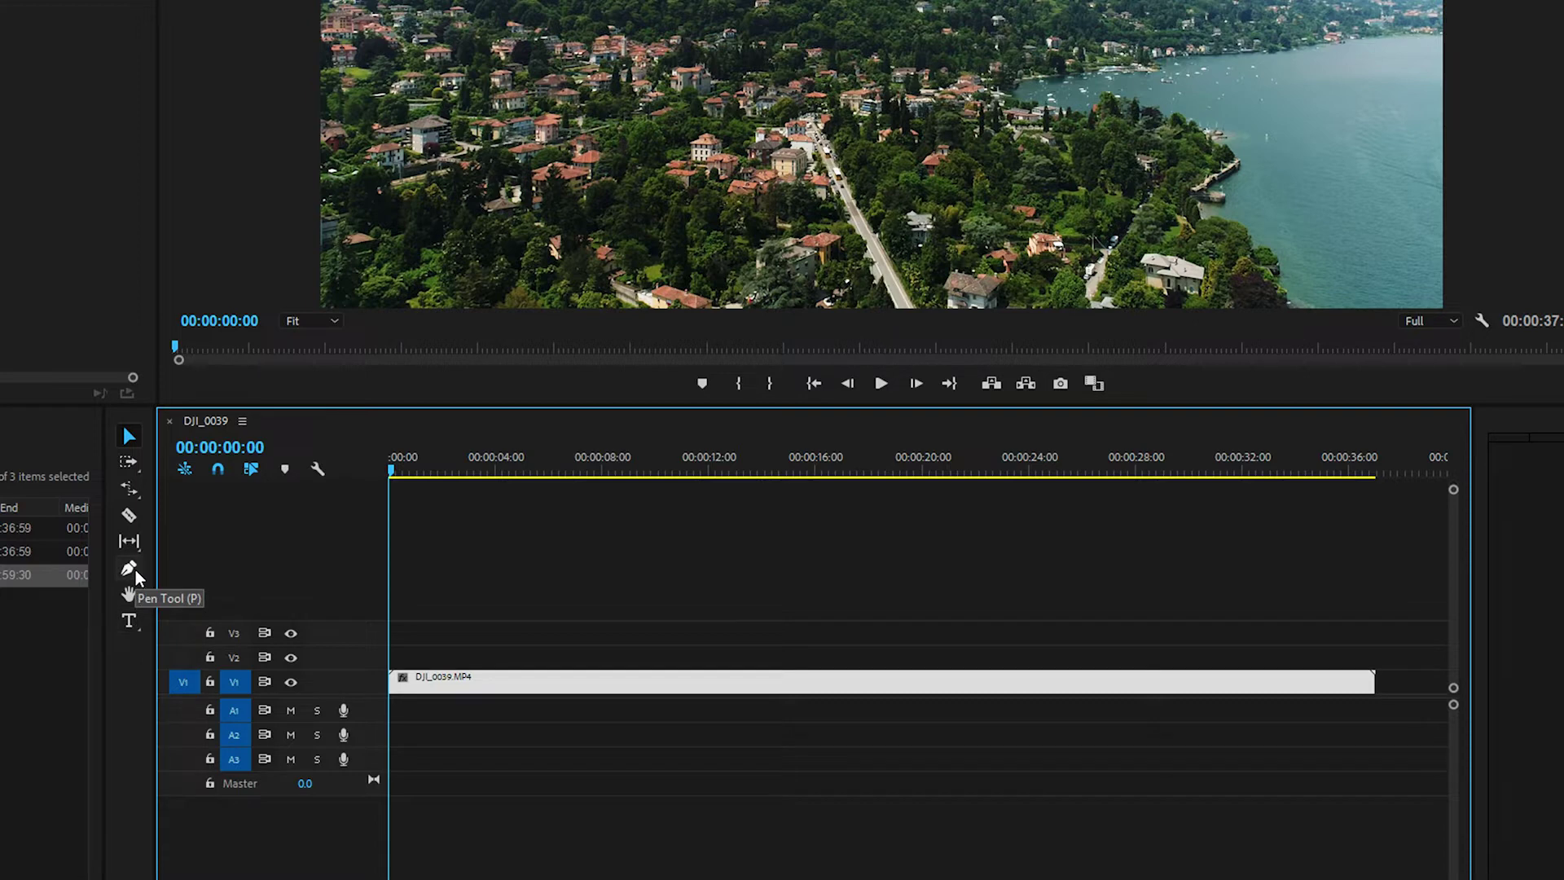
- Pick the Slip Tool, return to the Selection Tool, and save the project
left_click(131, 542)
left_click(130, 542)
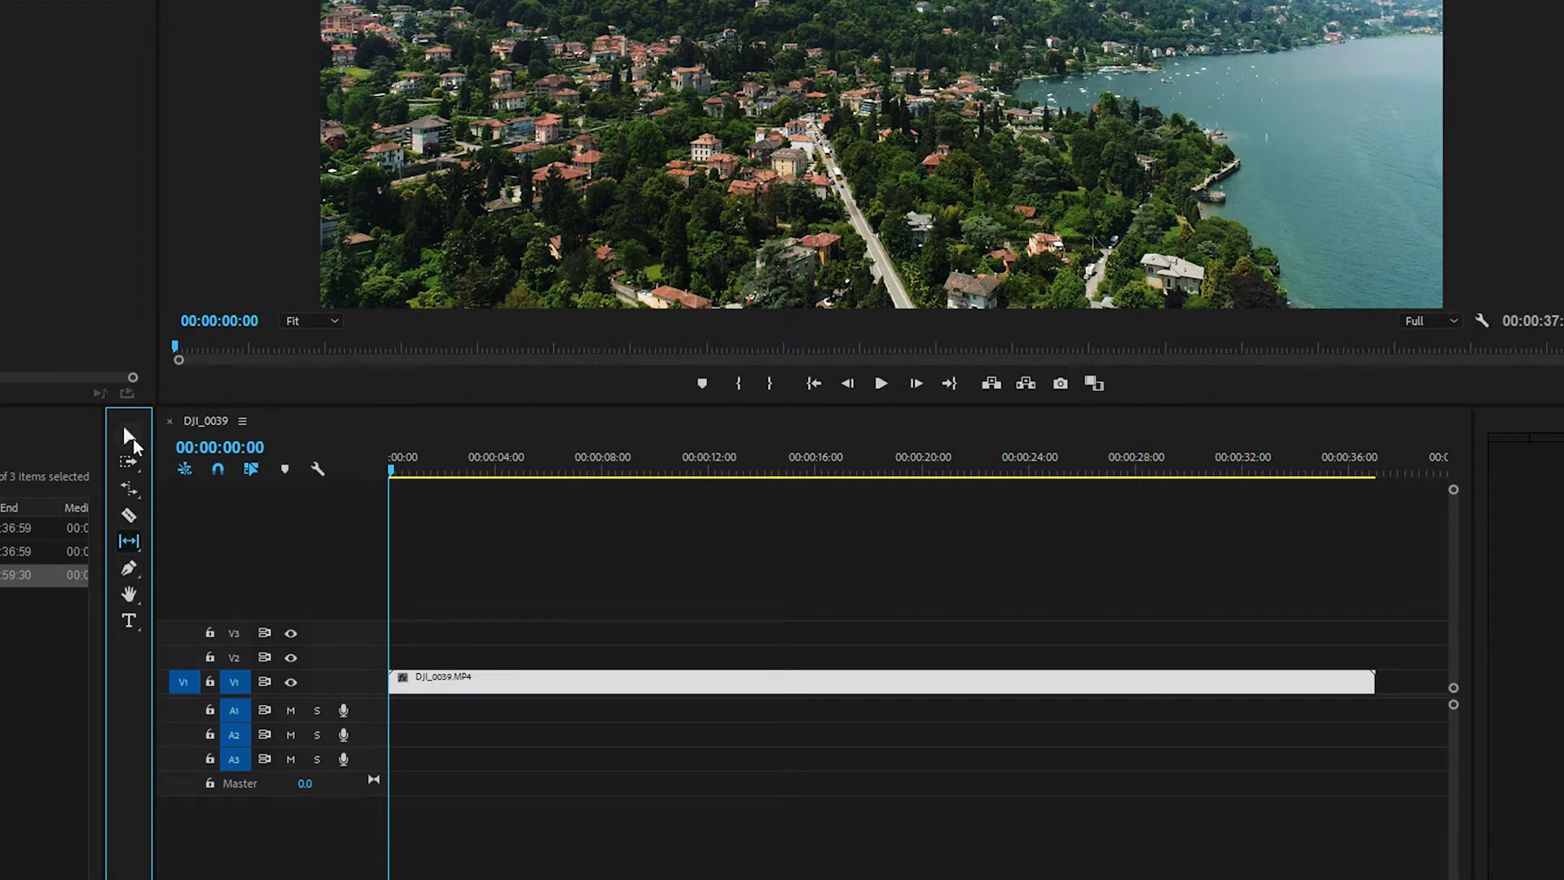
left_click(130, 437)
key("ctrl+s")
- Lock track V1 and try to select and move its locked clip
left_click(210, 684)
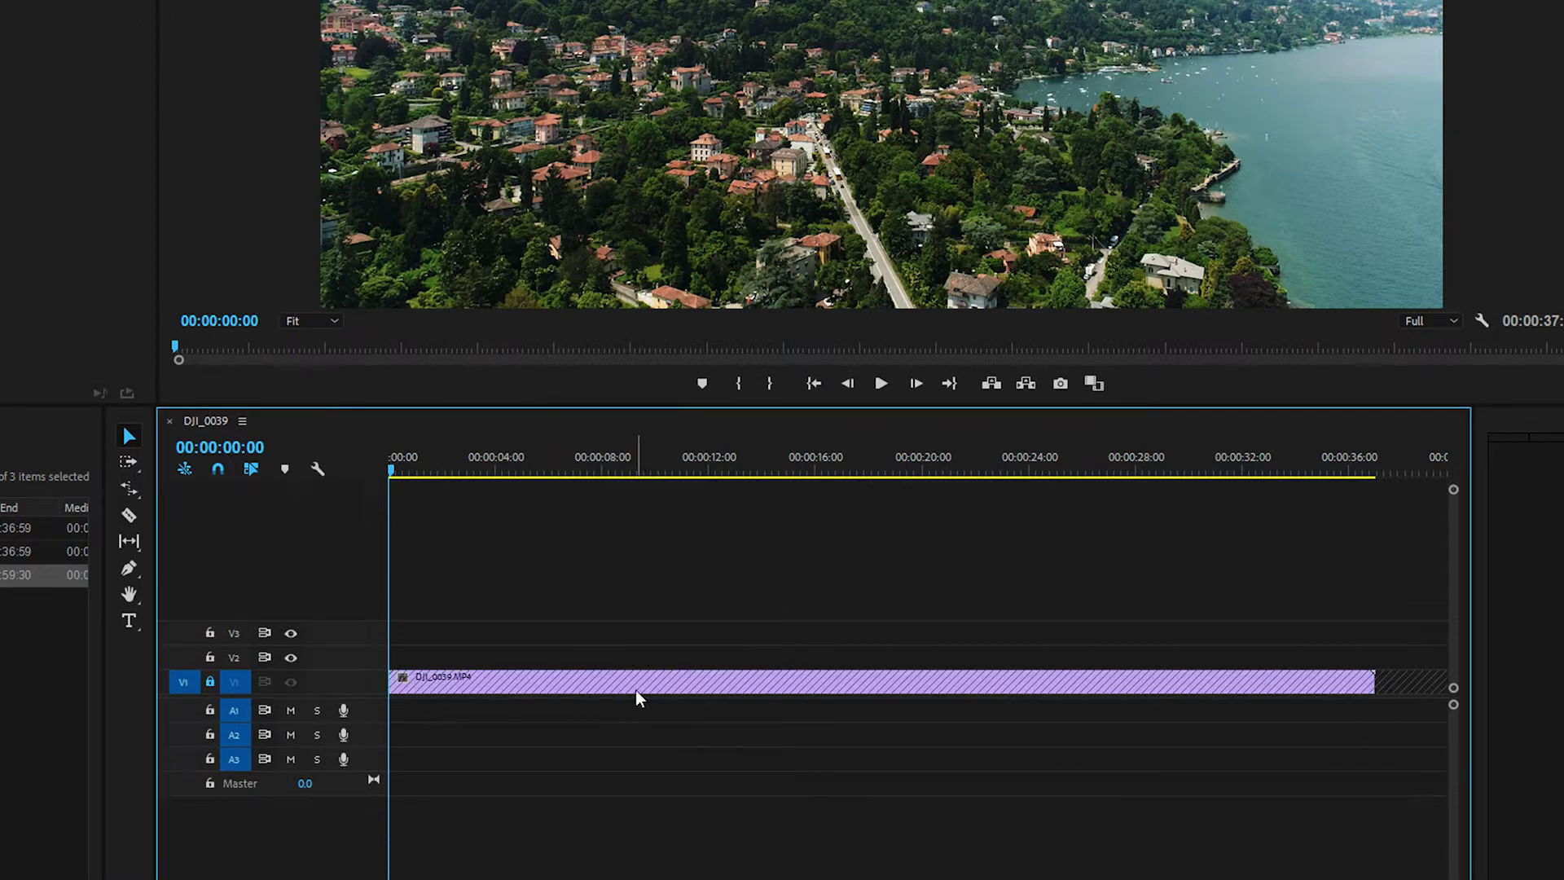
mouse_move(858, 640)
left_mouse_down()
mouse_move(912, 710)
mouse_move(942, 720)
mouse_move(1151, 685)
left_mouse_up()
left_click_drag(1017, 691, 1106, 668)
left_click_drag(1006, 594, 1108, 760)
- Lock audio track A1, and unlock both A1 and V1
left_click(210, 710)
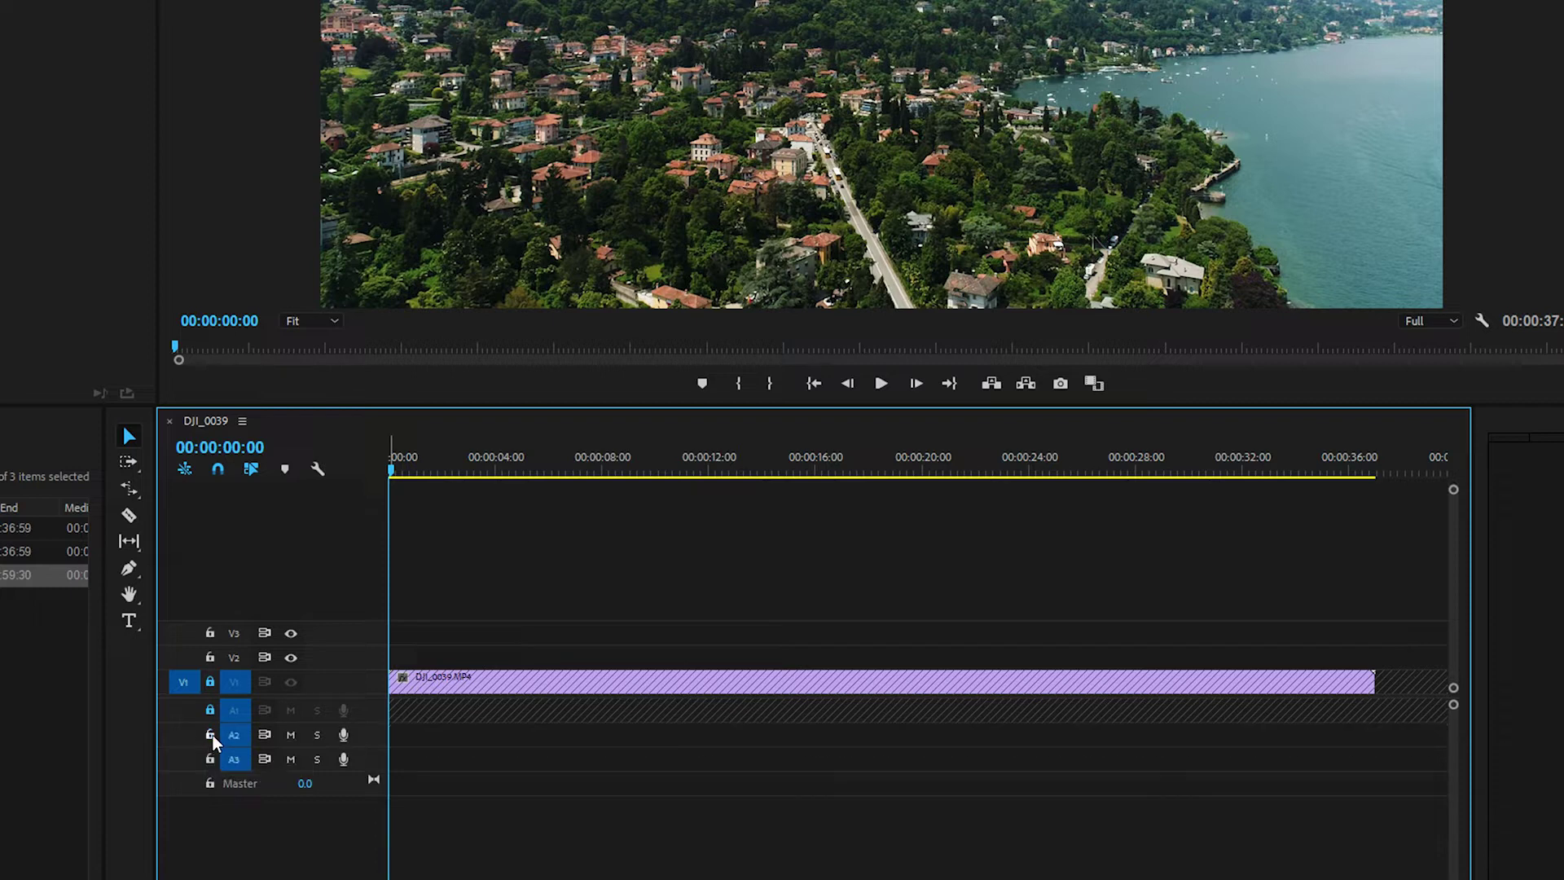
left_click(210, 711)
left_click(210, 681)
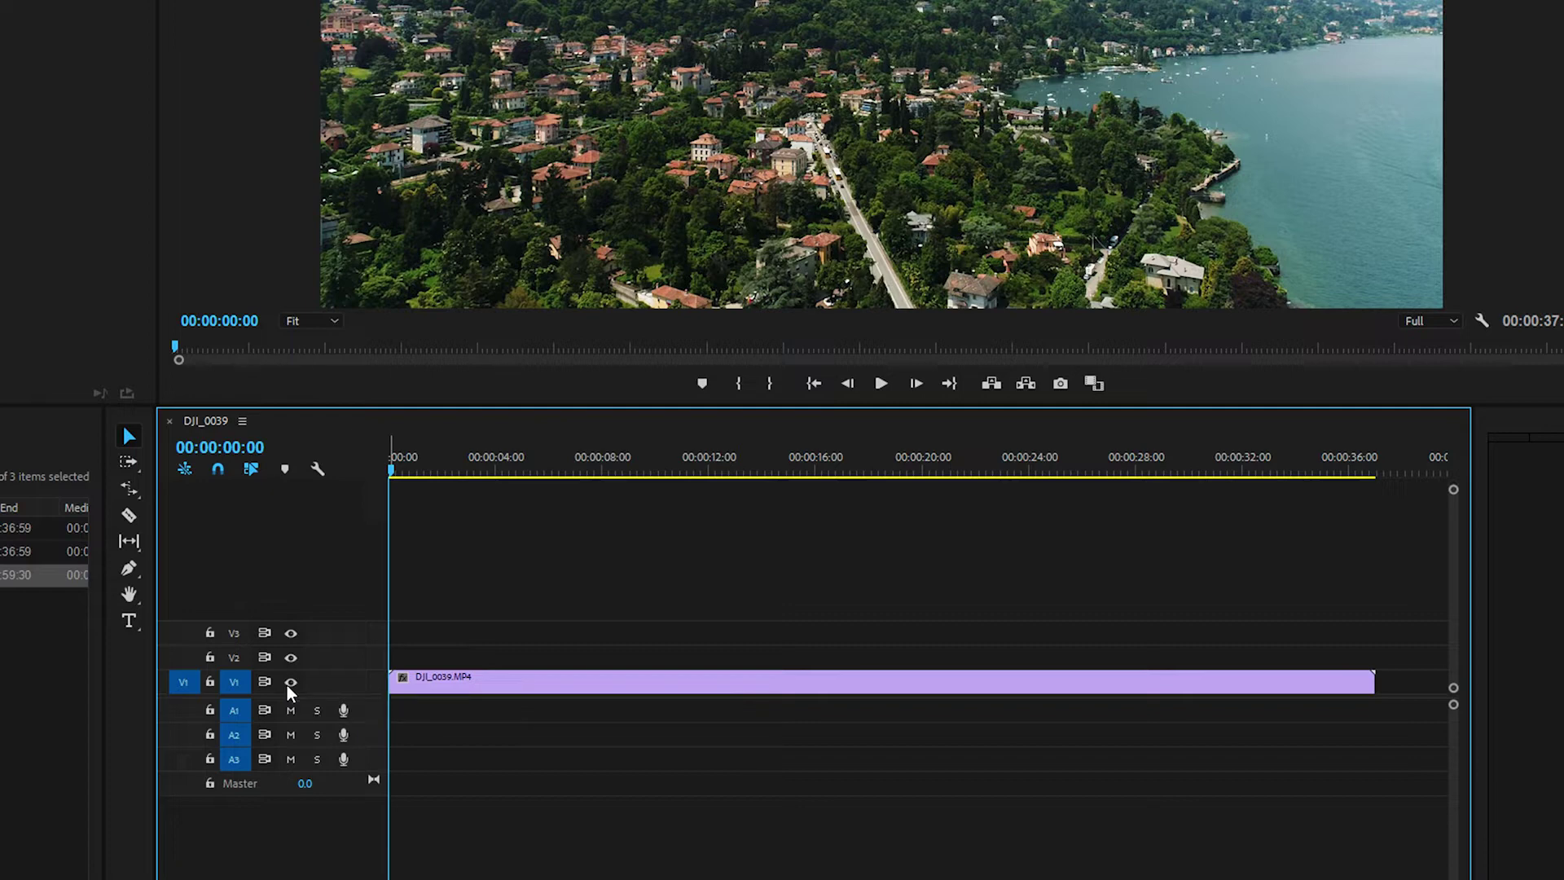
- Turn off the output of track V1 and turn it back on
left_click(287, 683)
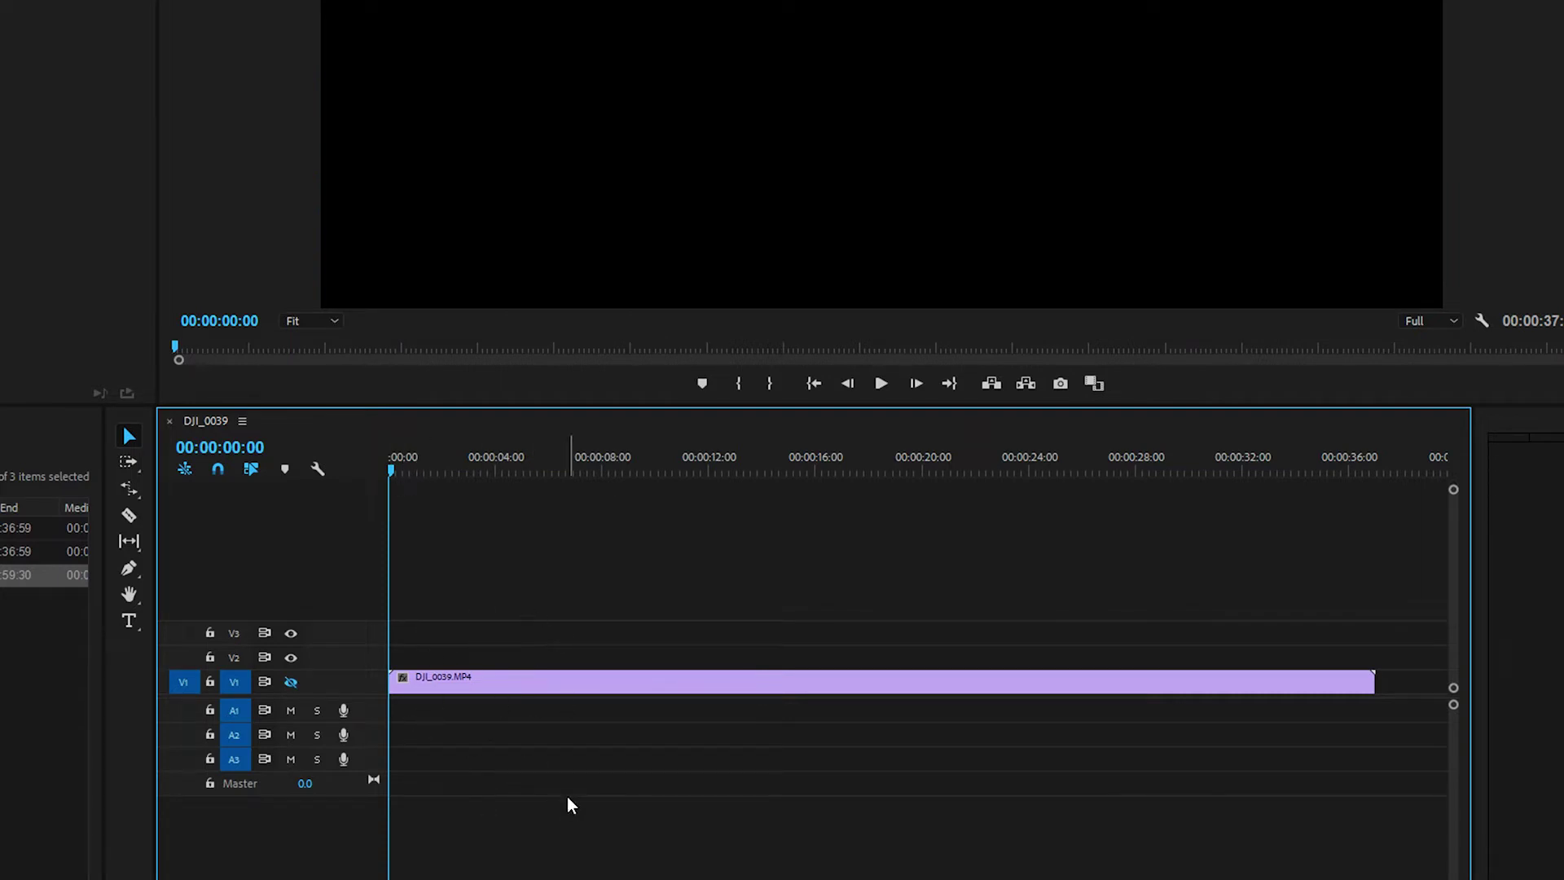
left_click(297, 691)
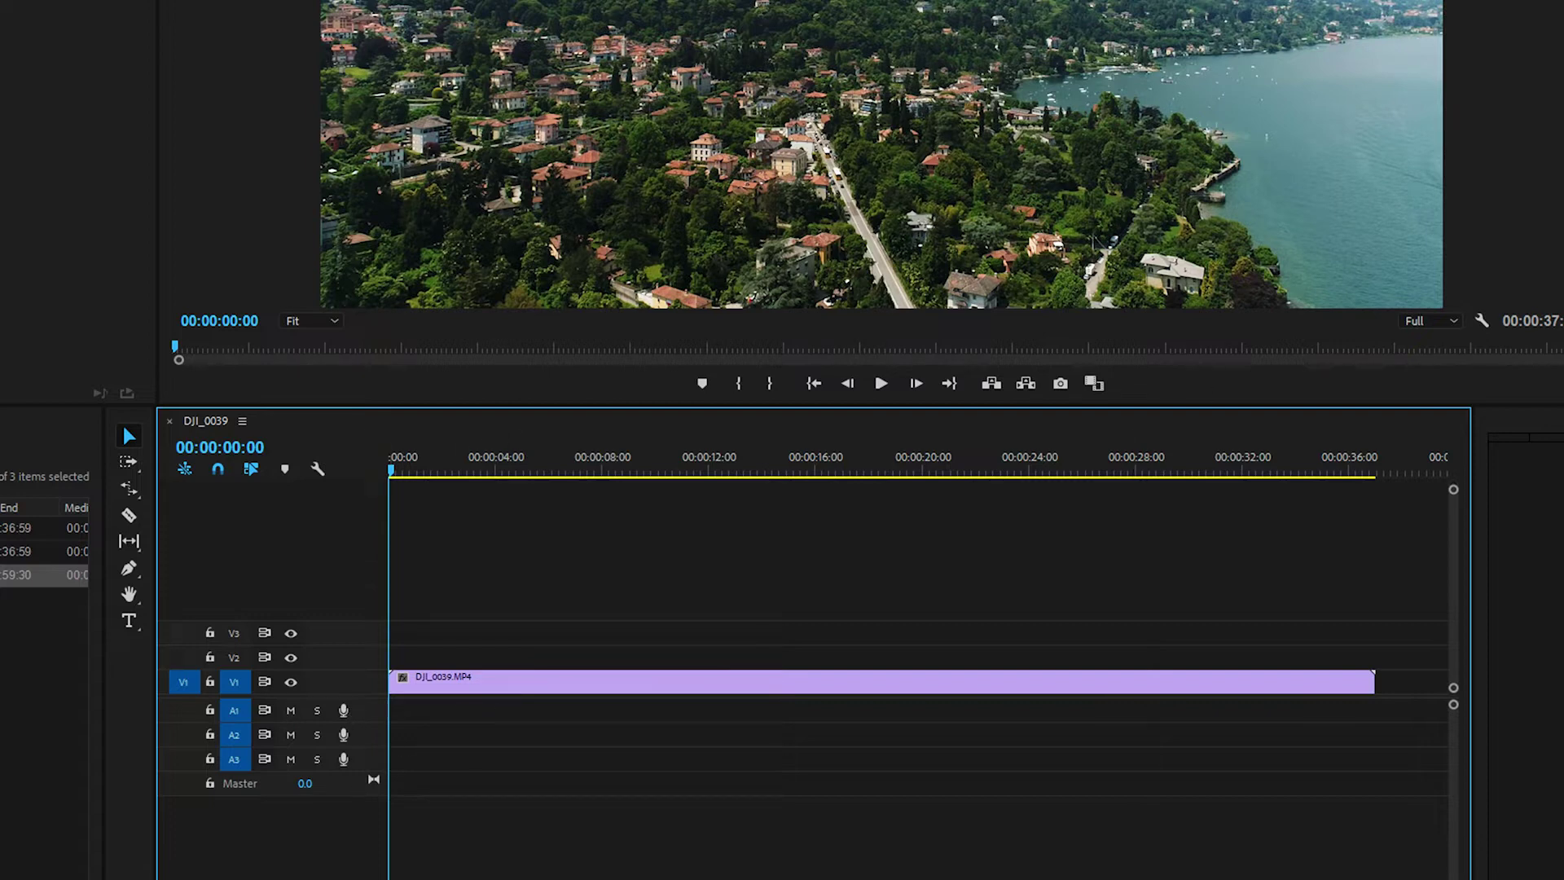
- Add the ES_Dreamers Escape 2 music file to track A1 at the start, expand the track's waveform, and play the sequence
left_click_drag(4, 709, 399, 709)
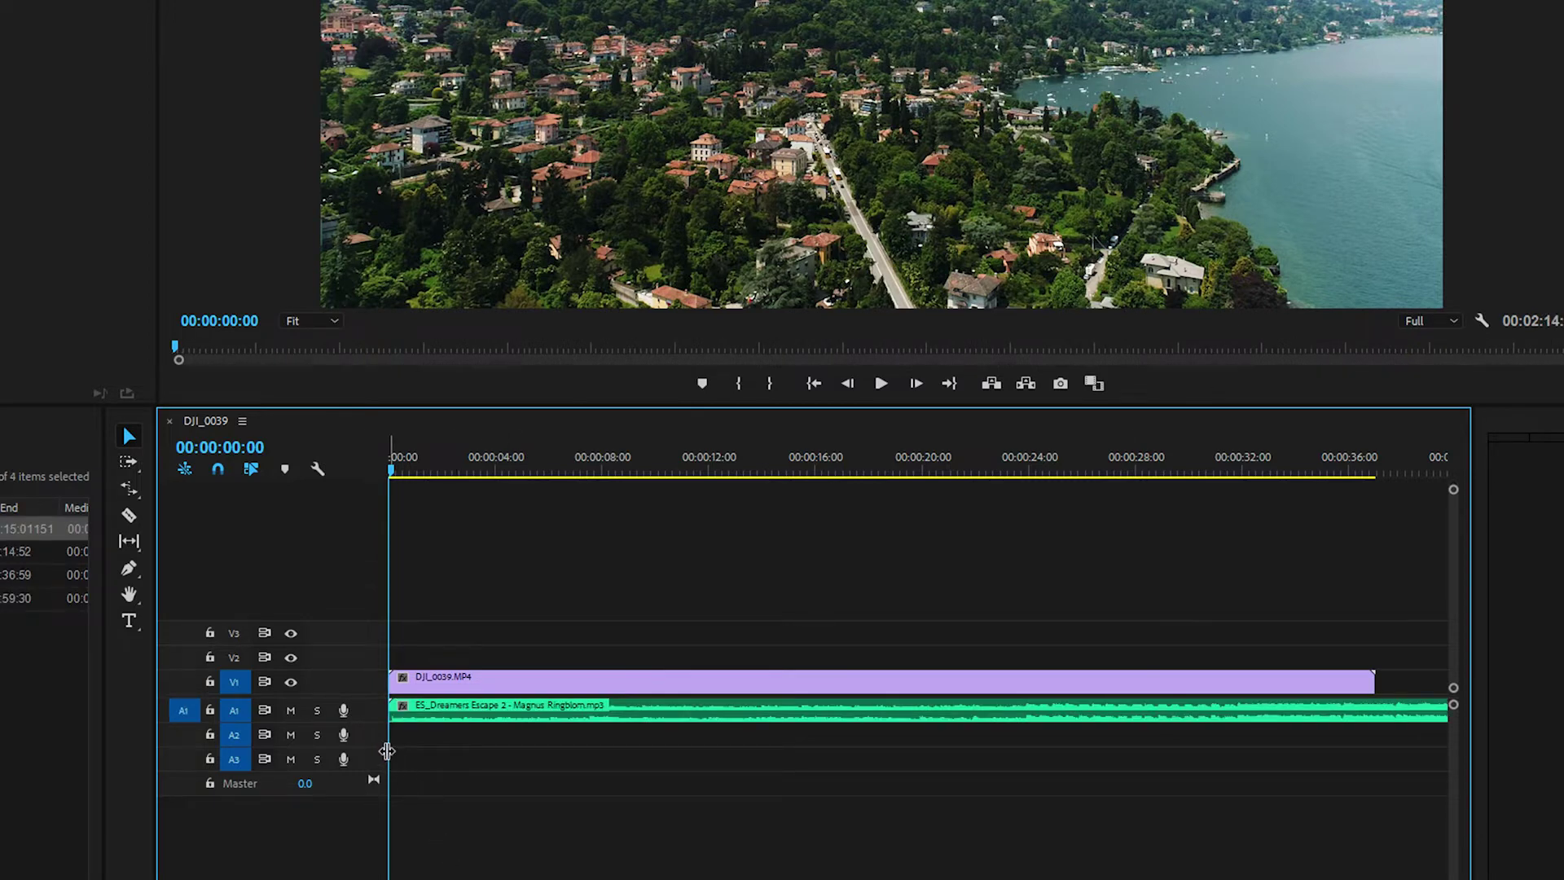
double_click(365, 710)
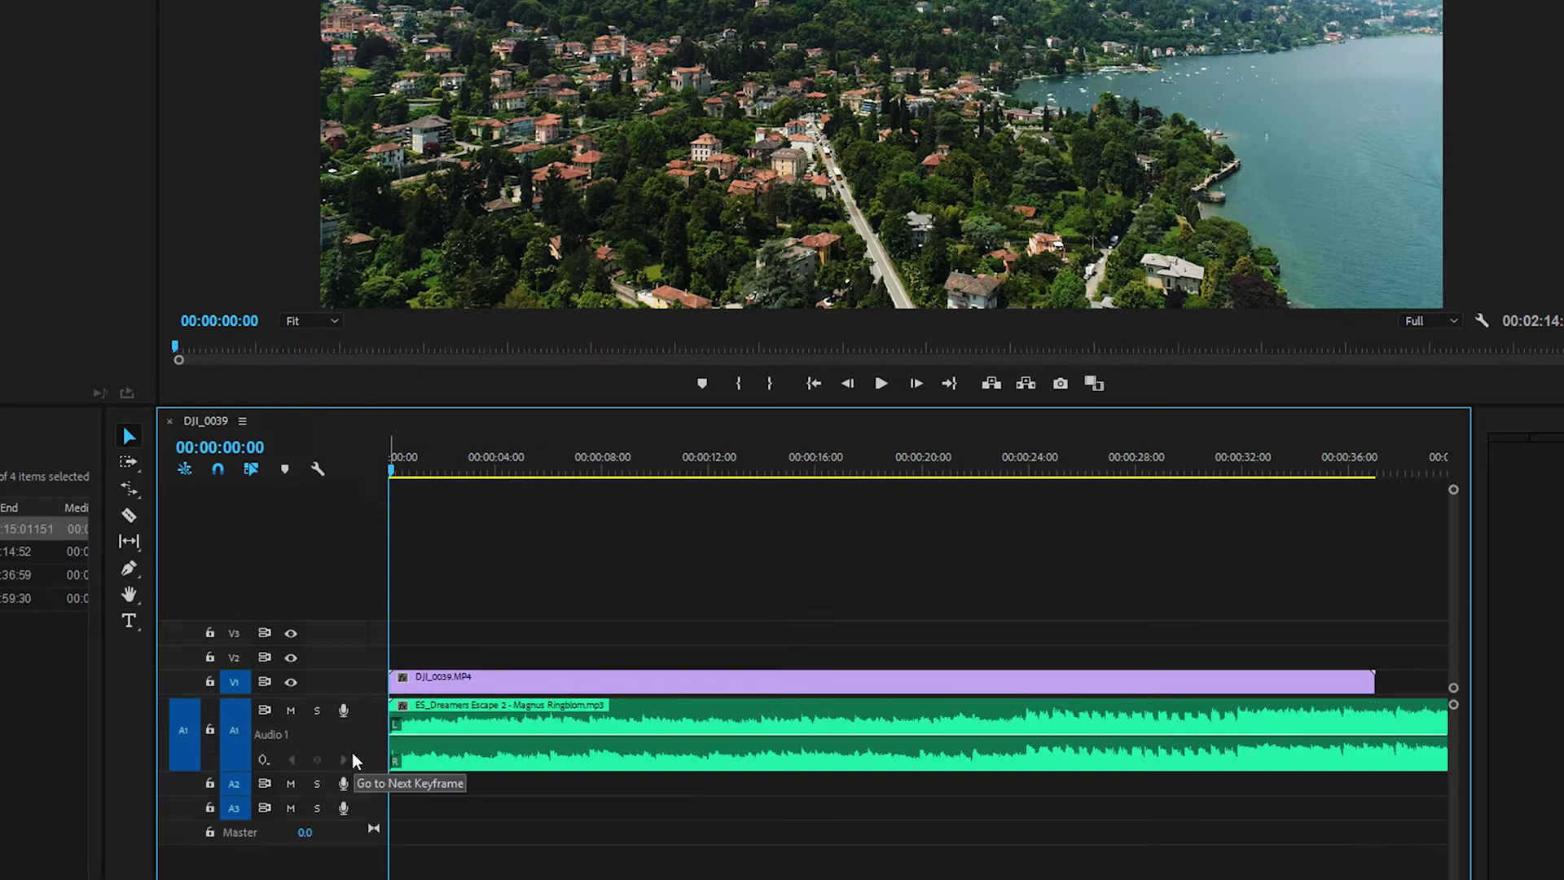
key("space")
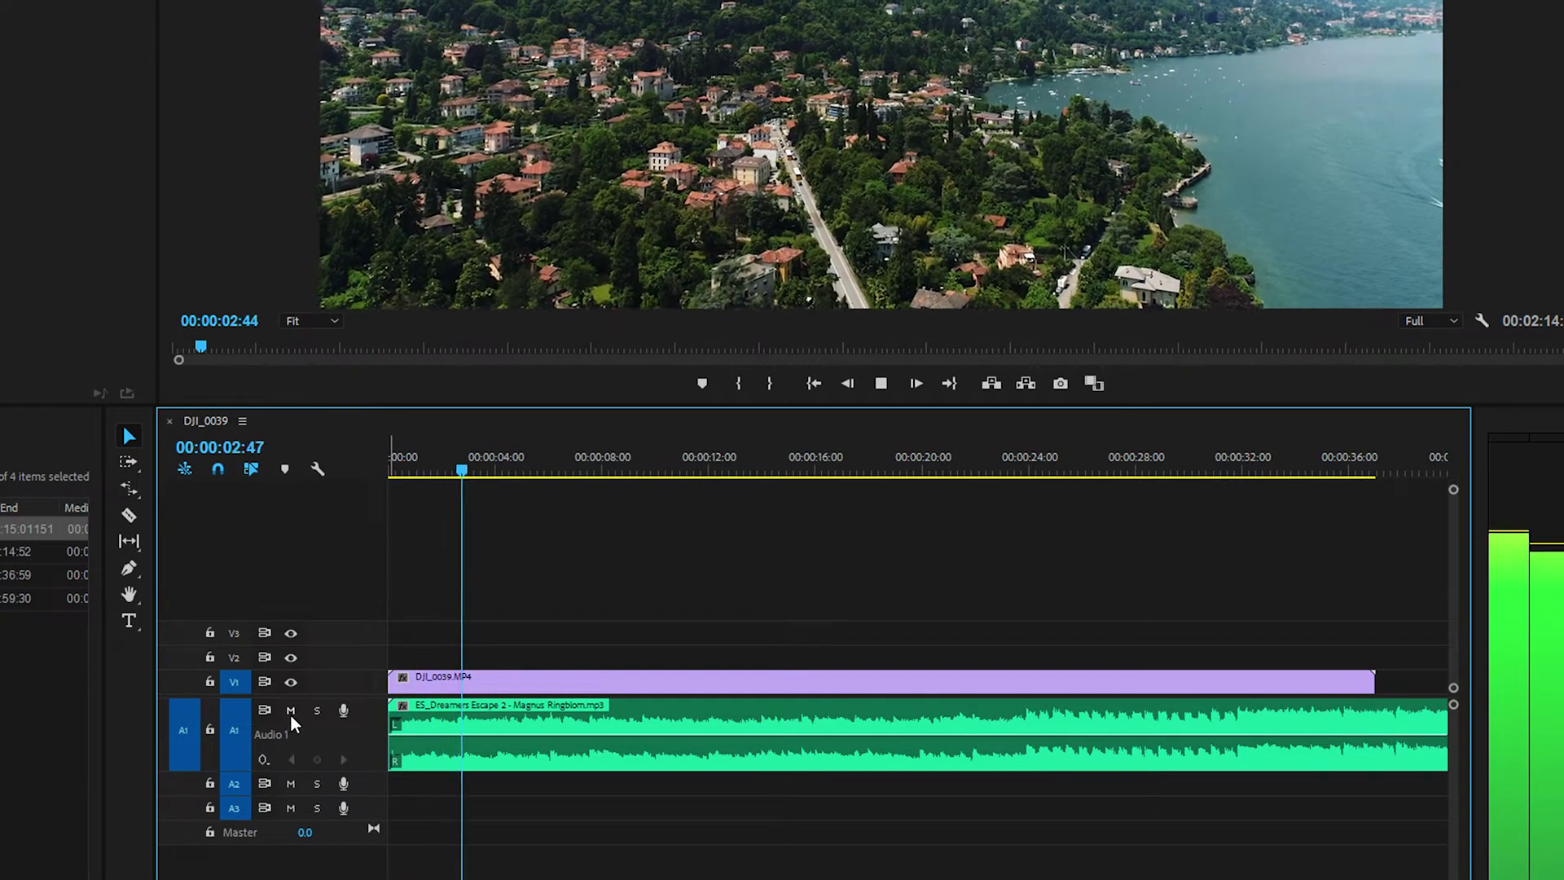
- Mute audio track A1 during playback, and solo track A1 and turn its solo off again
left_click(290, 712)
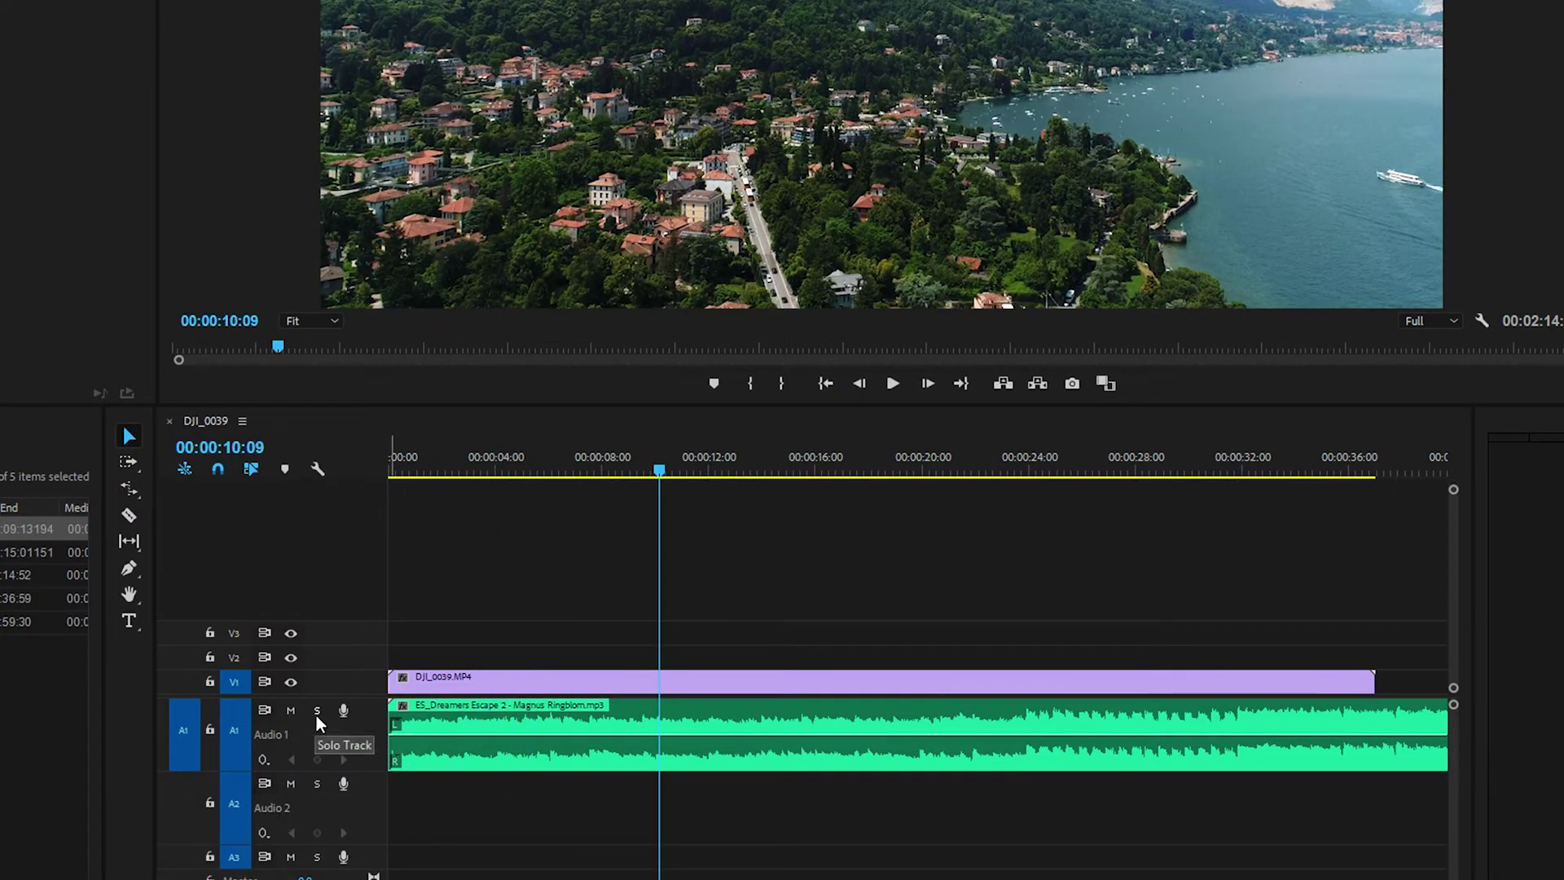
left_click(321, 712)
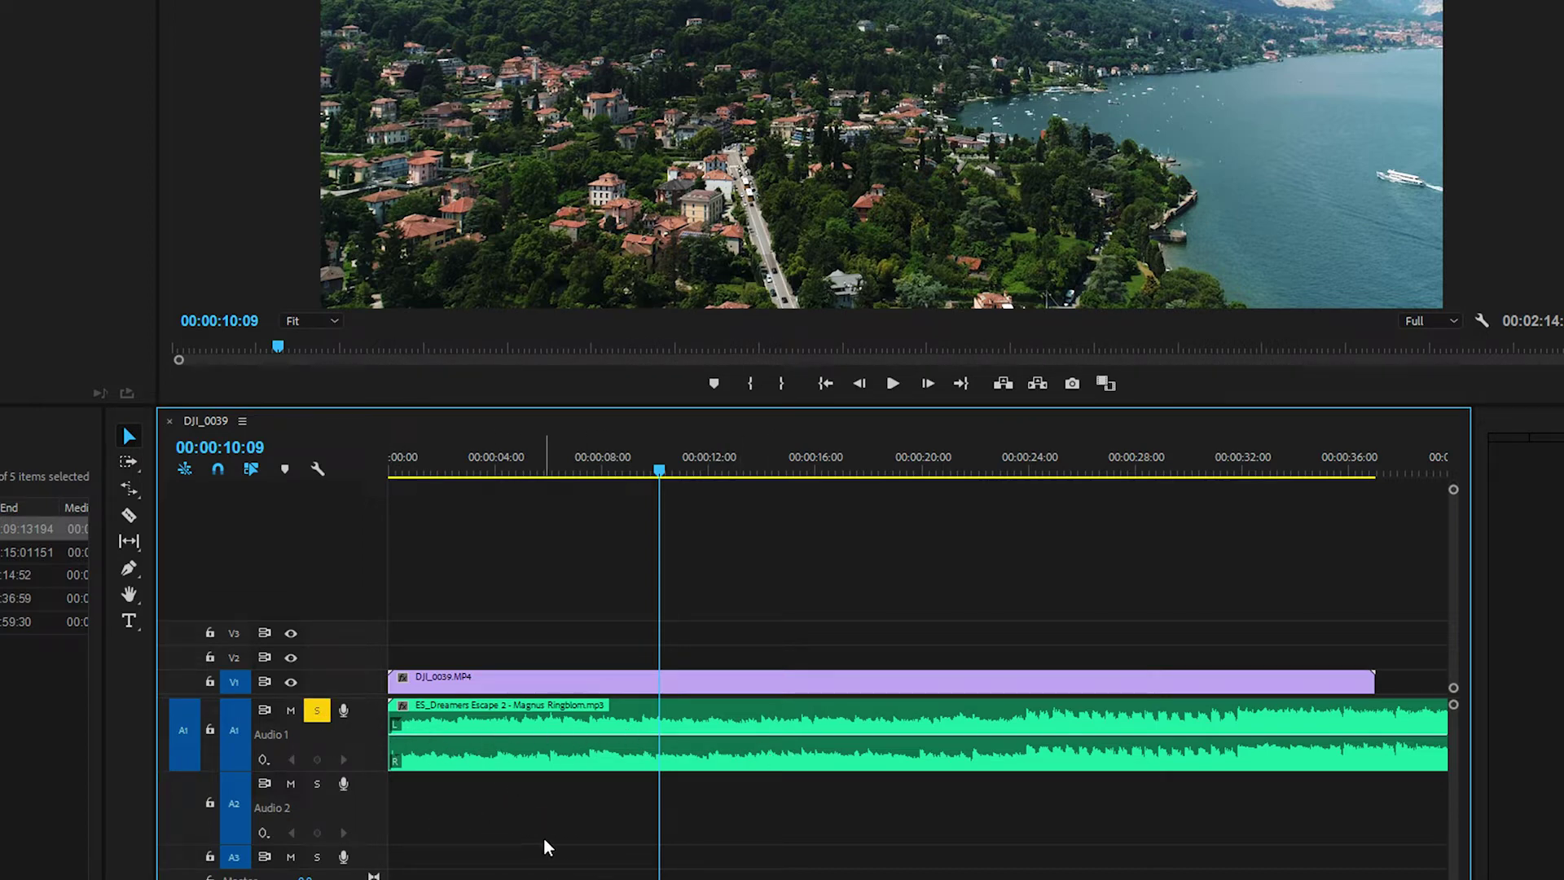
left_click(318, 711)
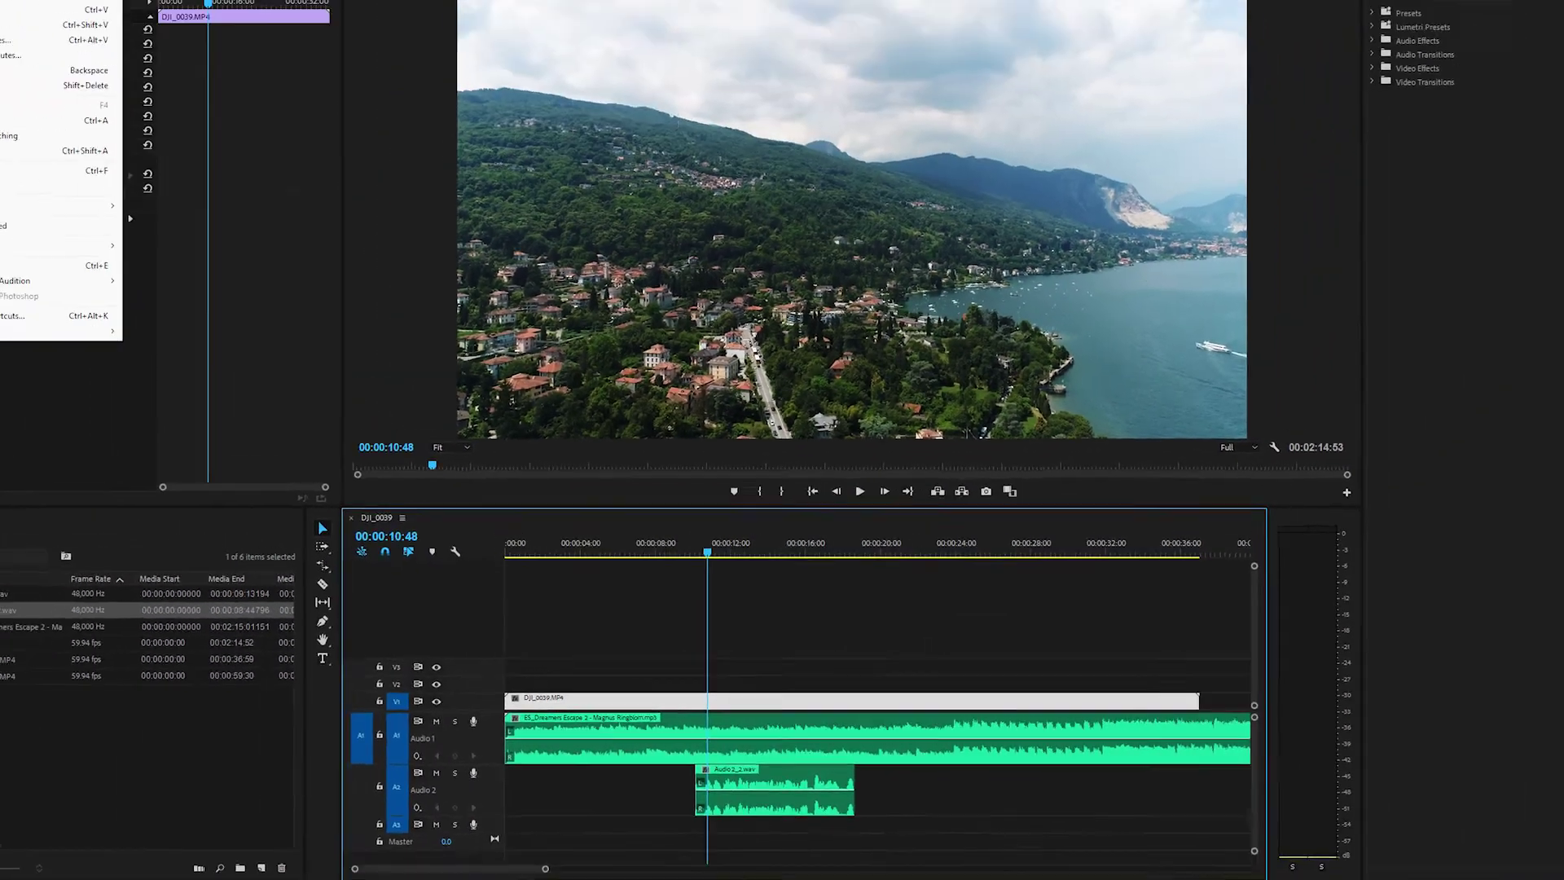
- Check the default input and output devices in the Audio Hardware preferences, and accept the dialog
mouse_move(9, 332)
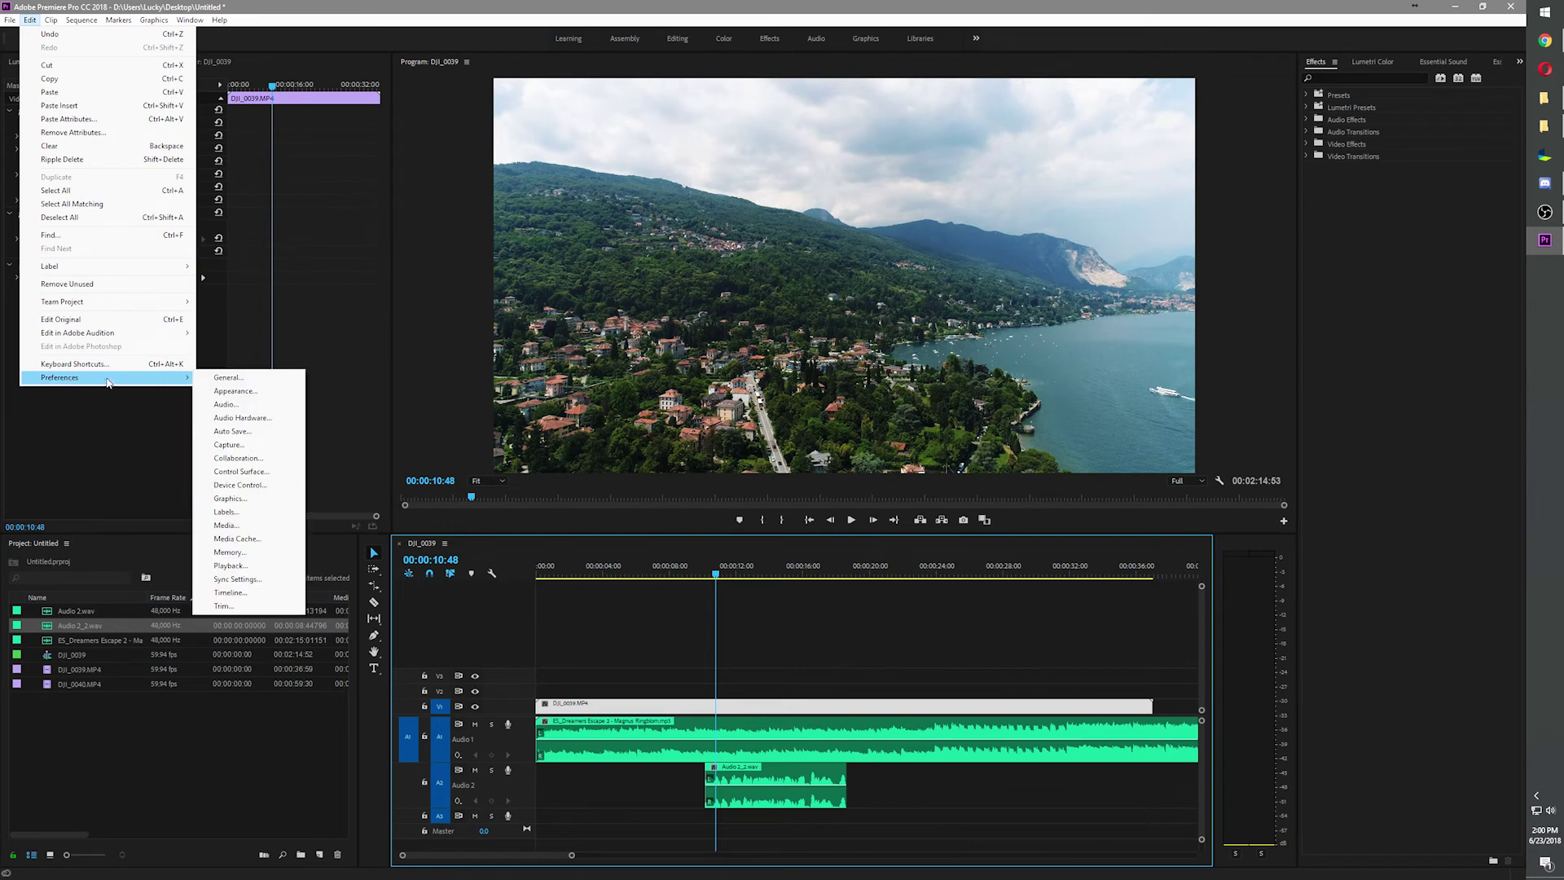
left_click(243, 418)
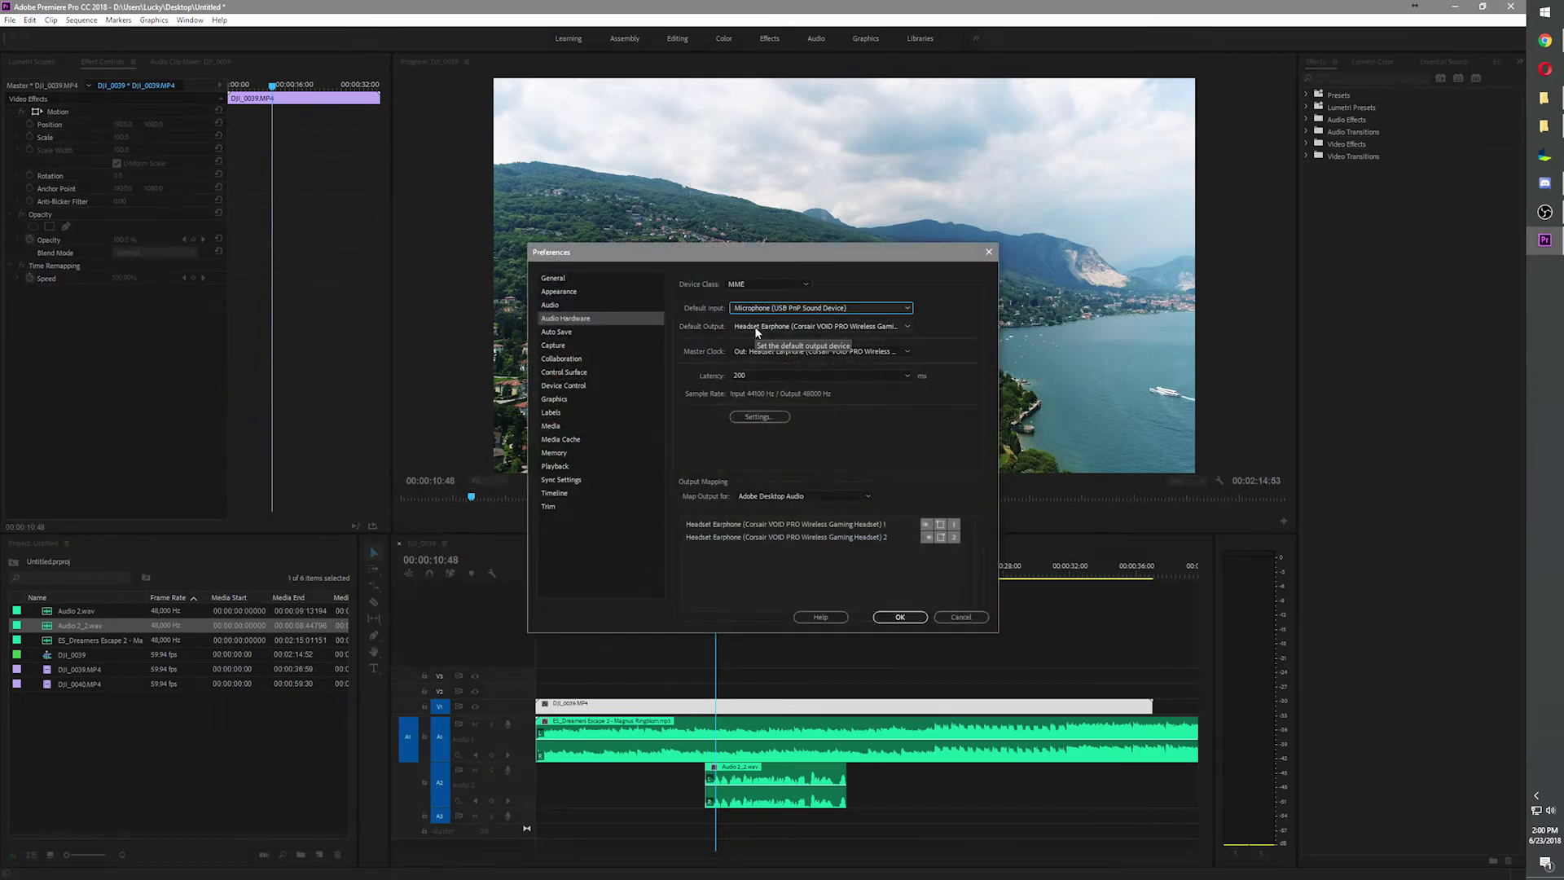
key("Return")
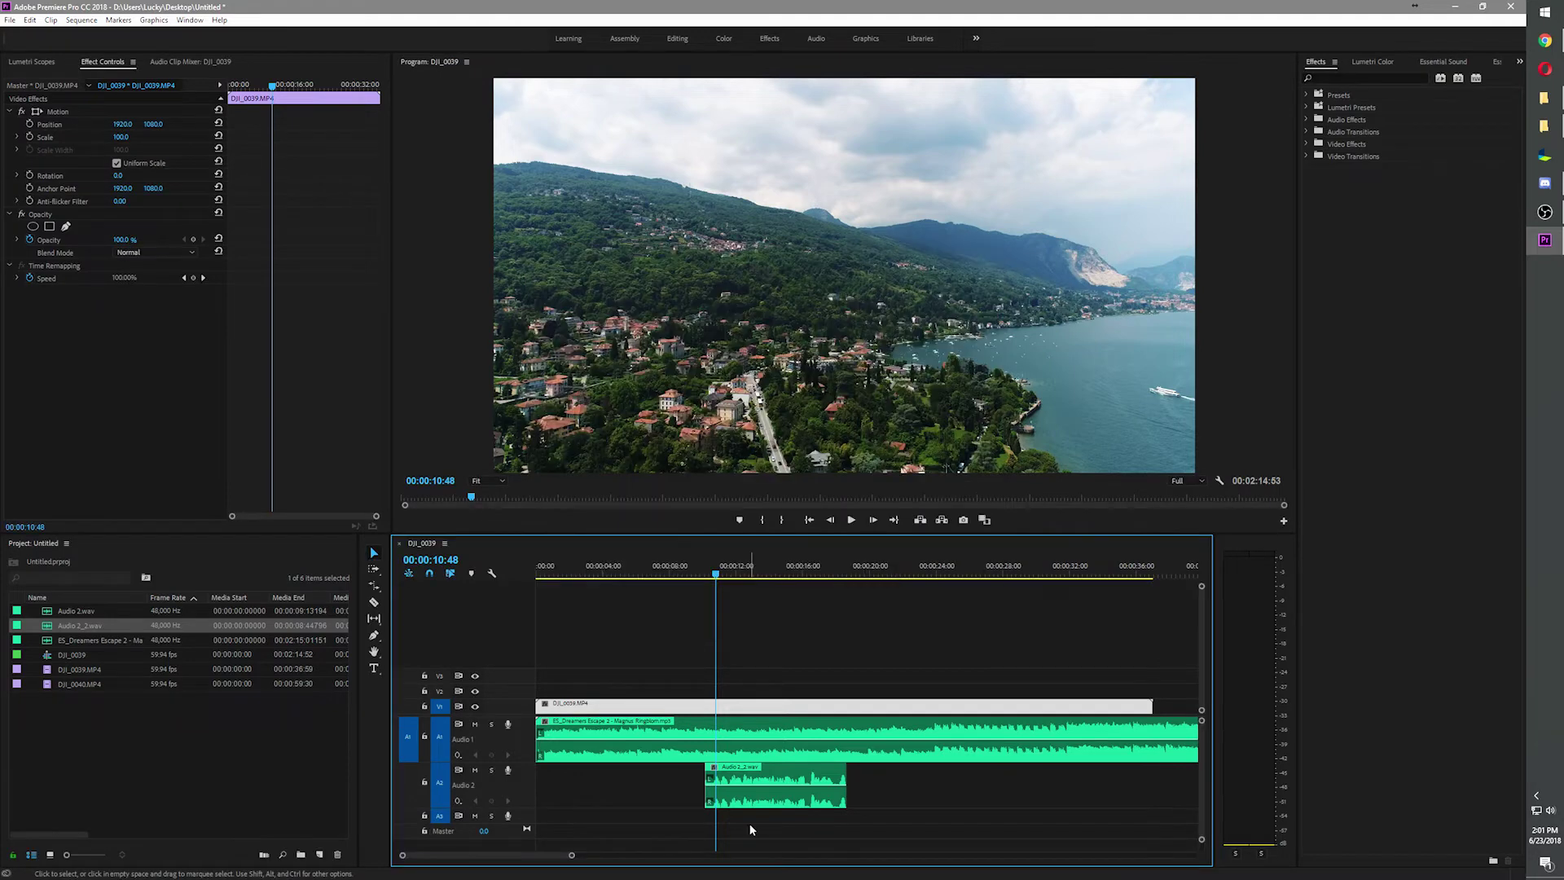
- Zoom the timeline out to view the full length of the music clip and zoom back in
key("minus")
key("minus")
key("minus")
key("minus")
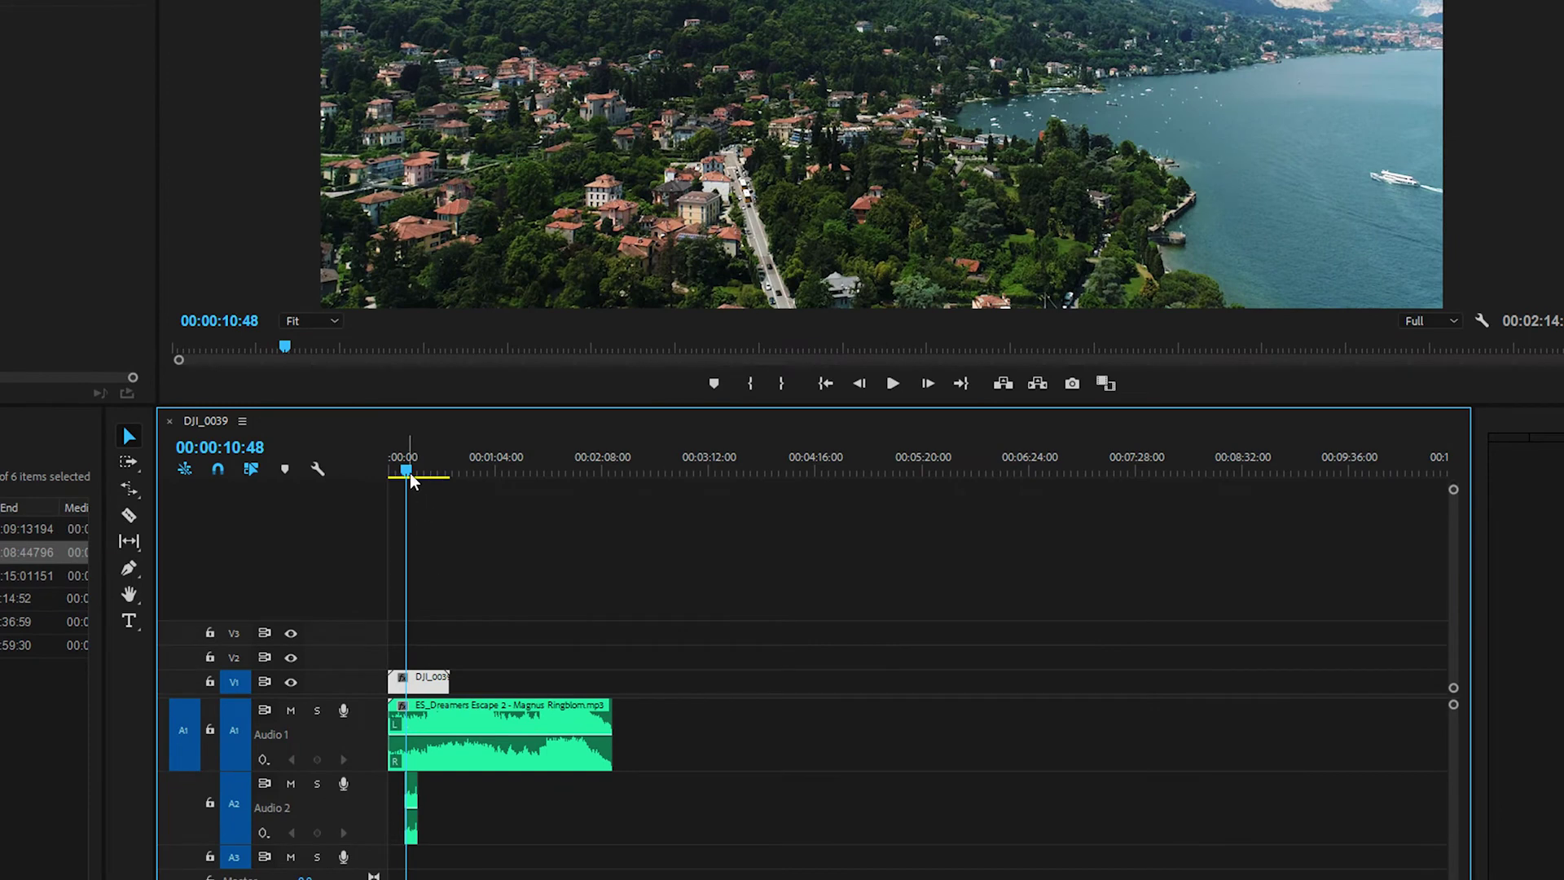
key("equal")
key("equal")
key("equal")
key("equal")
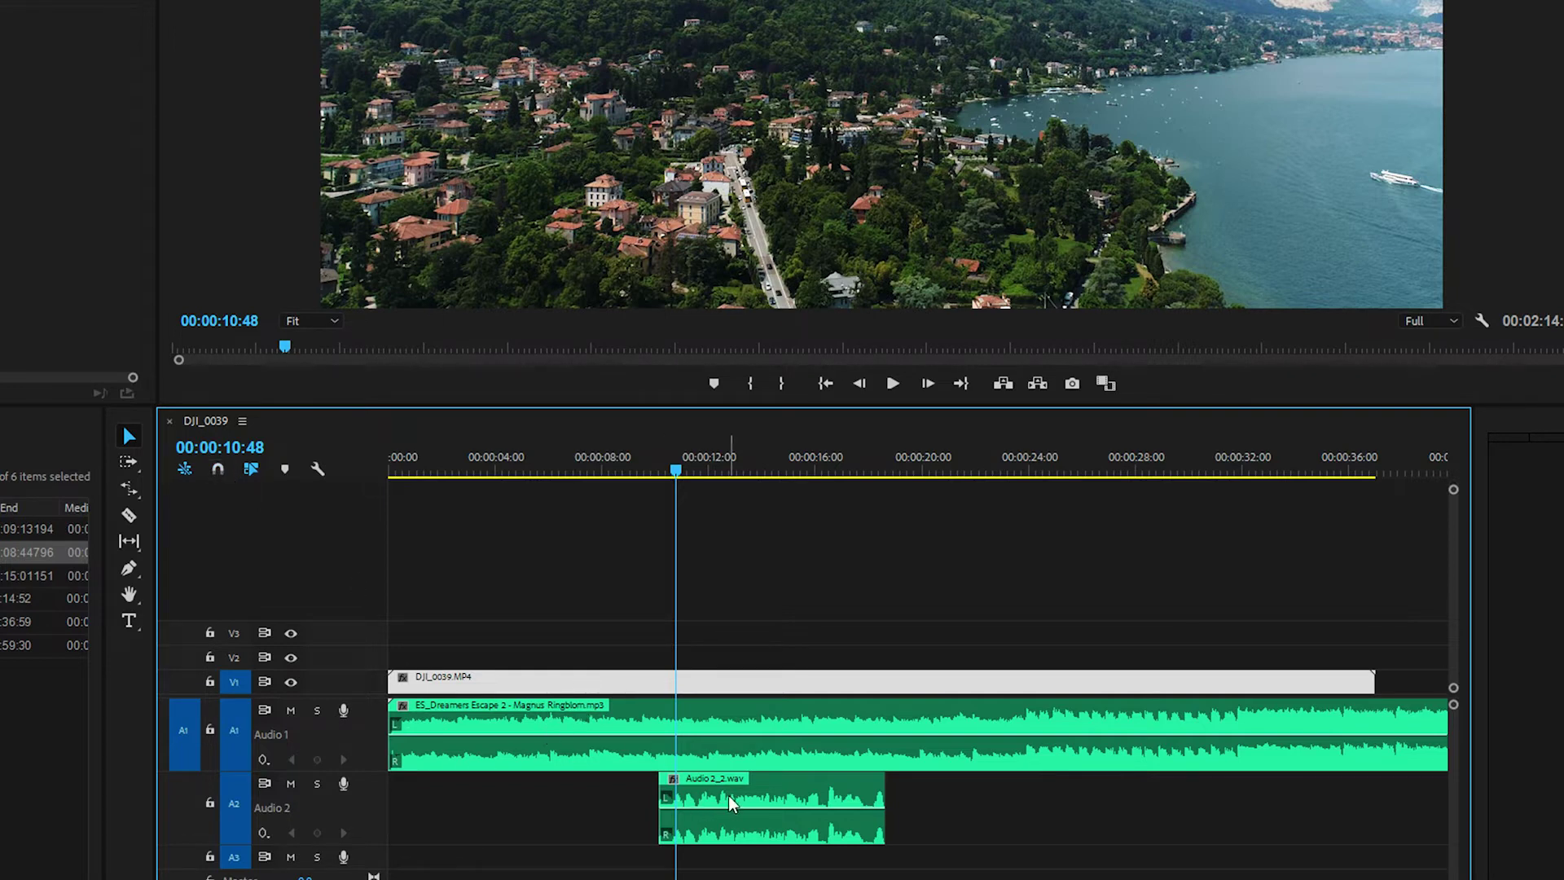
- Move Audio 2_2.wav to the drone clip's end with snapping off, and turn snapping on and move it earlier on track A2
left_click_drag(728, 795, 1377, 794)
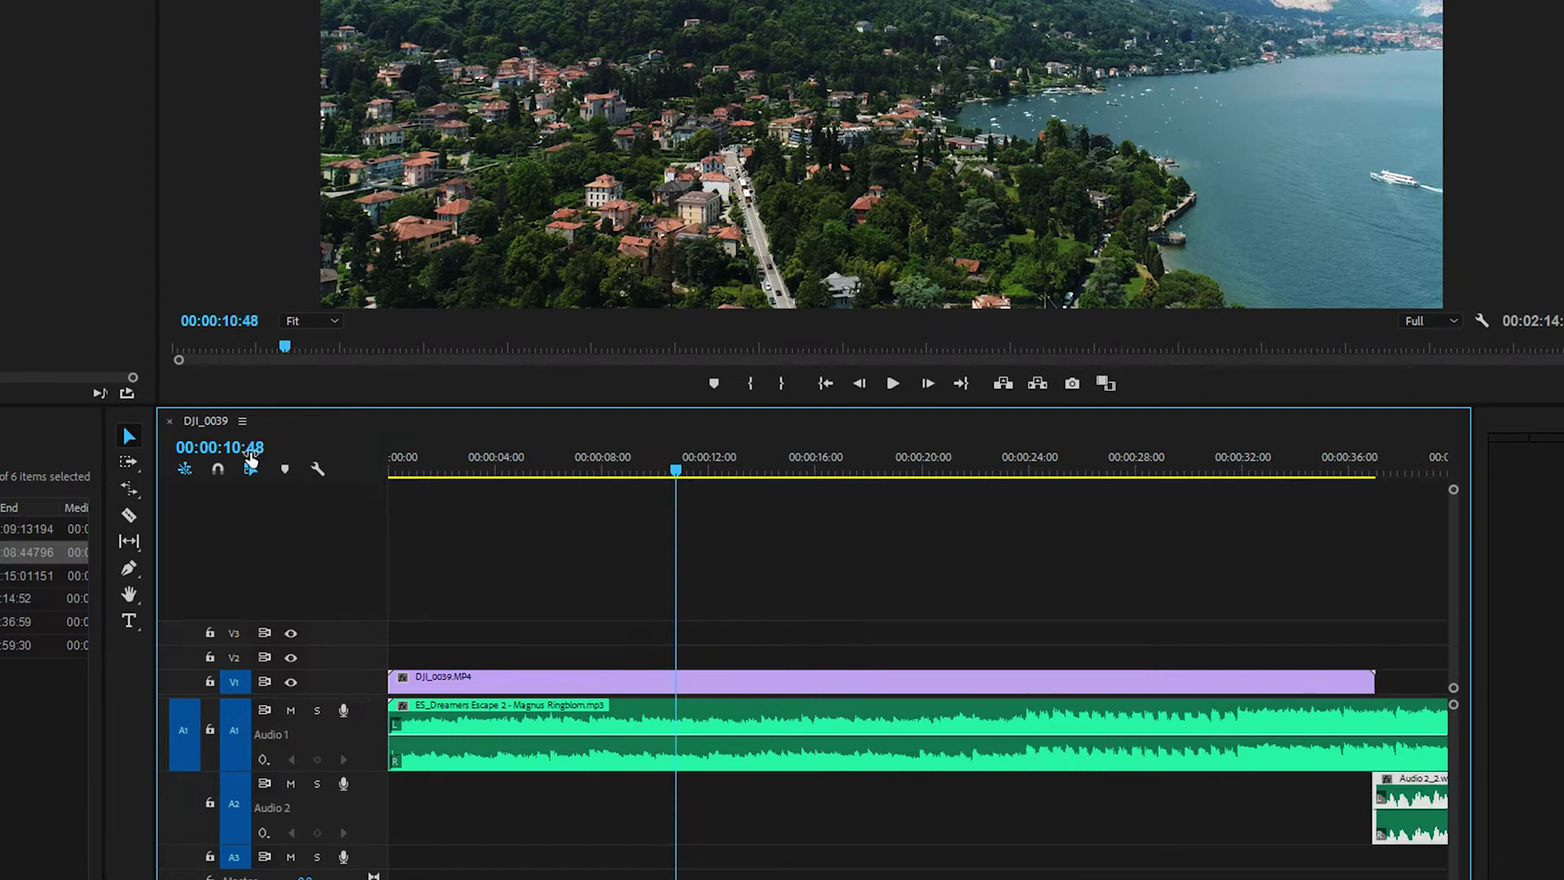
left_click(218, 468)
left_click_drag(1385, 827, 1177, 792)
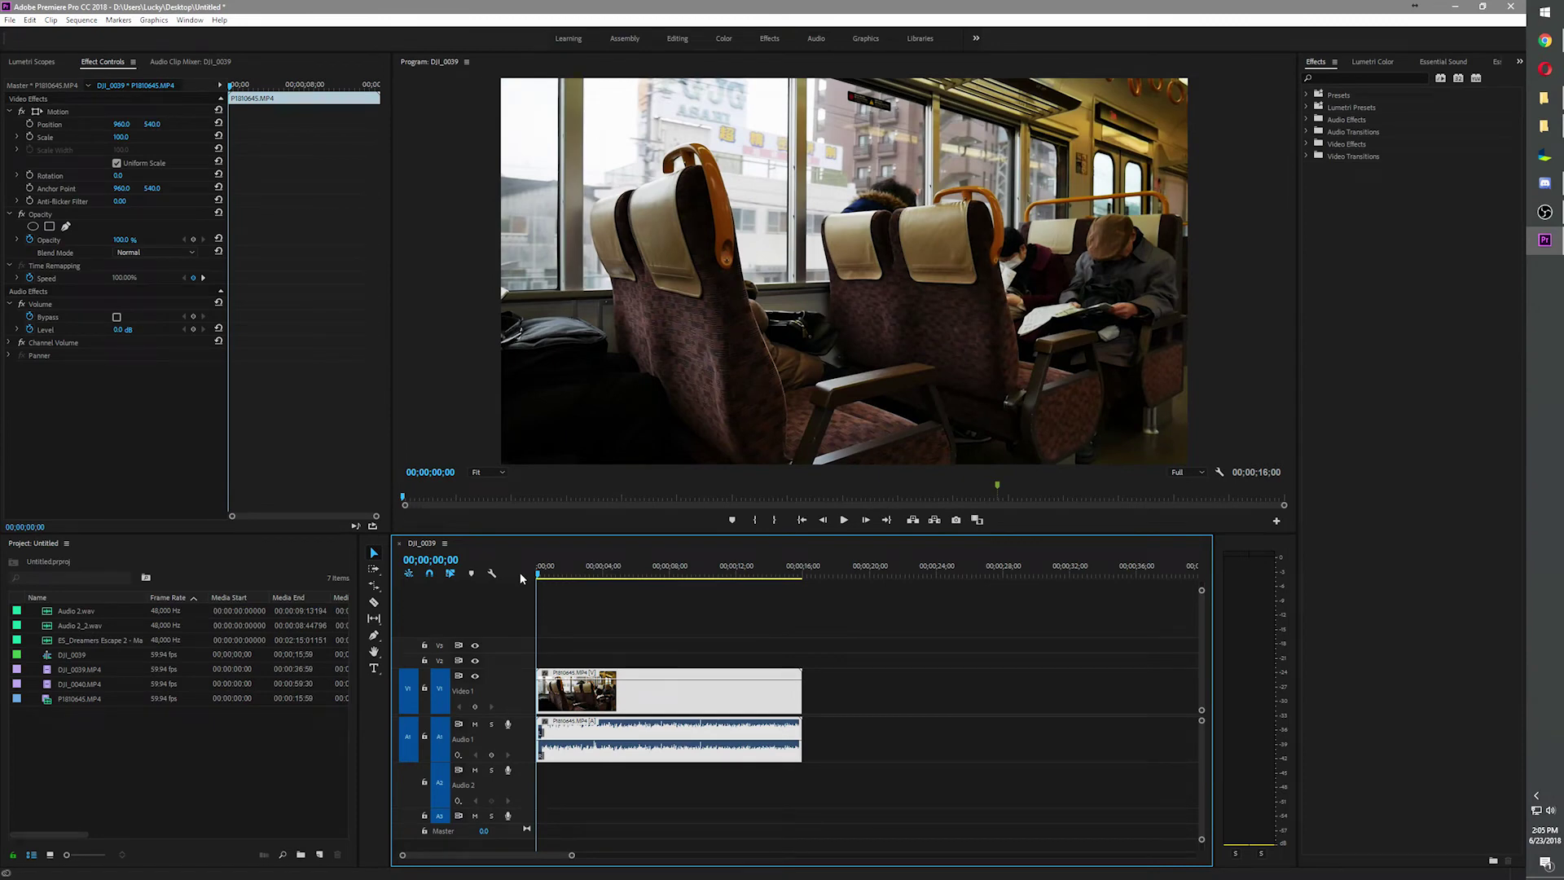
- Shift the train clip with its linked audio along the timeline and return it to the start of the sequence
left_click_drag(604, 689, 660, 701)
mouse_move(650, 568)
left_mouse_down()
mouse_move(618, 568)
mouse_move(681, 571)
left_mouse_up()
left_click_drag(685, 711, 632, 711)
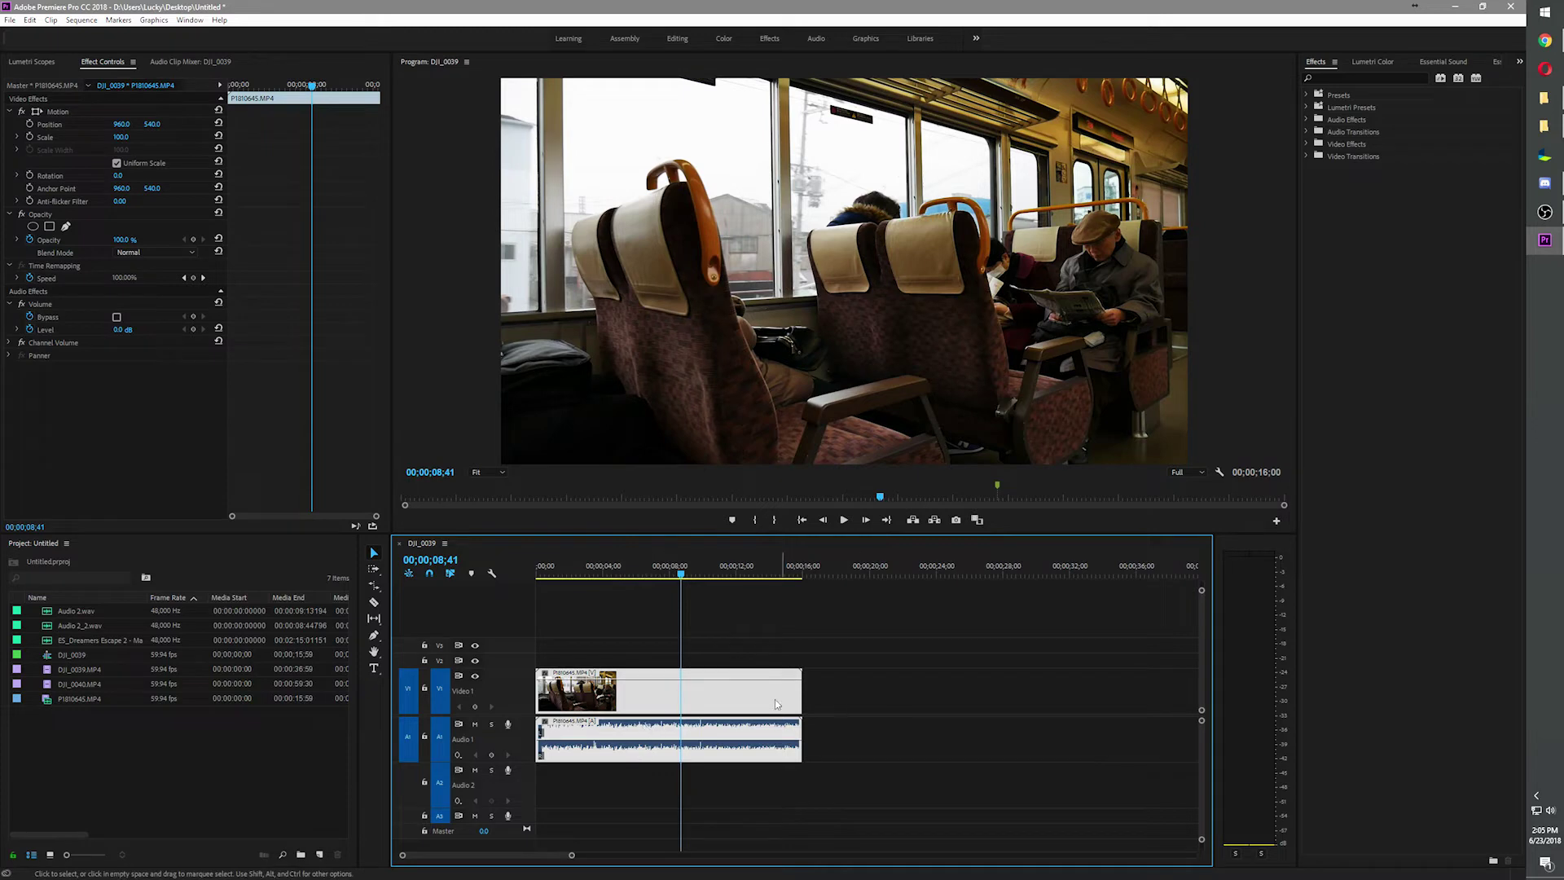
- Try to delete only the audio of the linked train clip, and undo the deletion
right_click(704, 731)
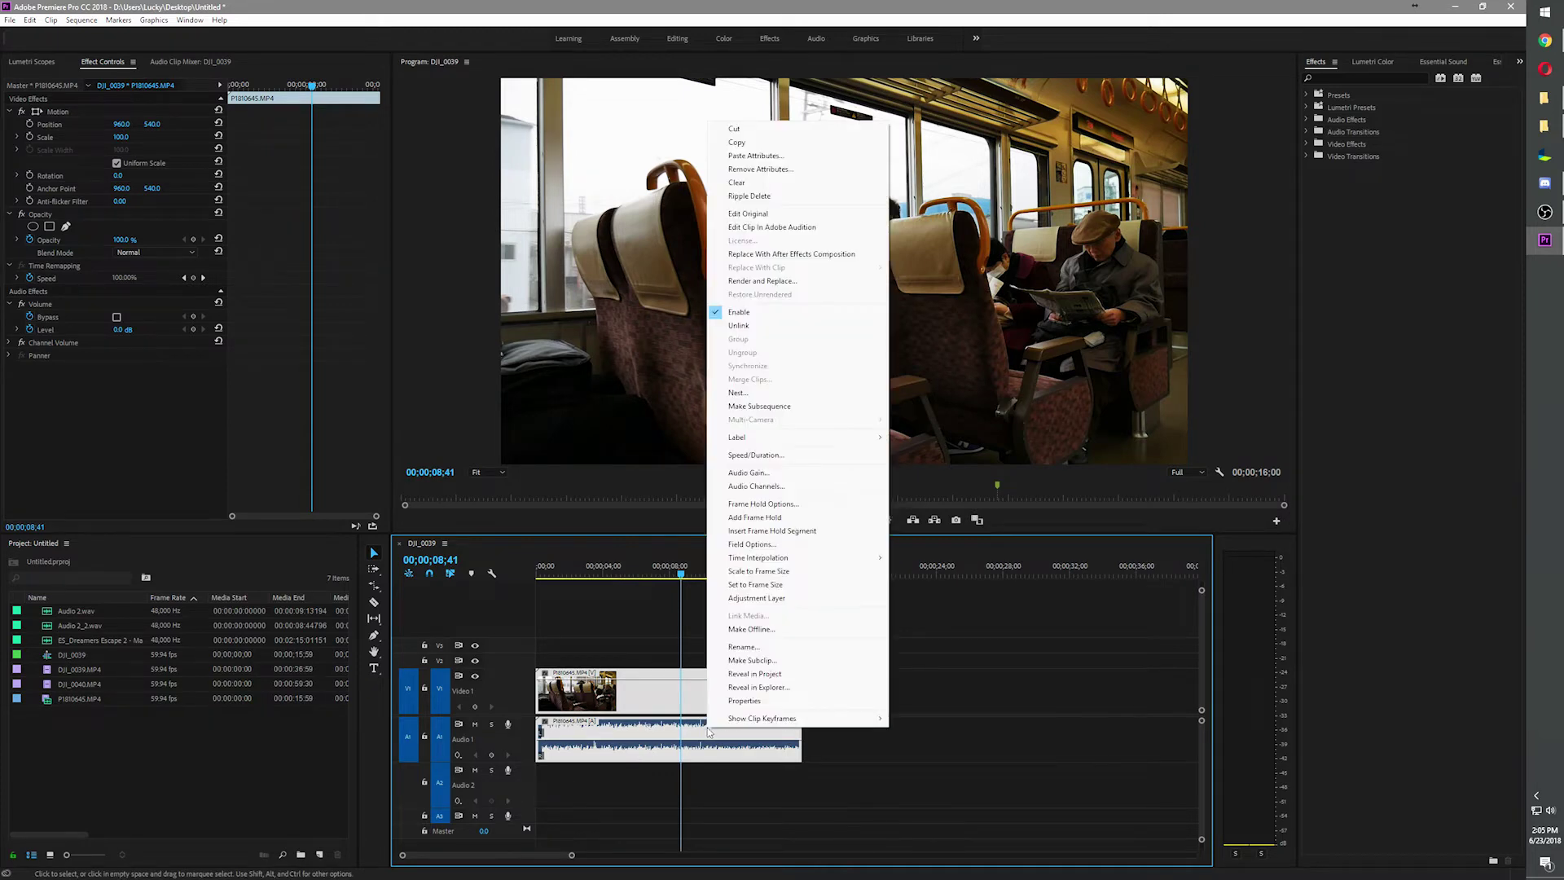
left_click(706, 756)
key("Delete")
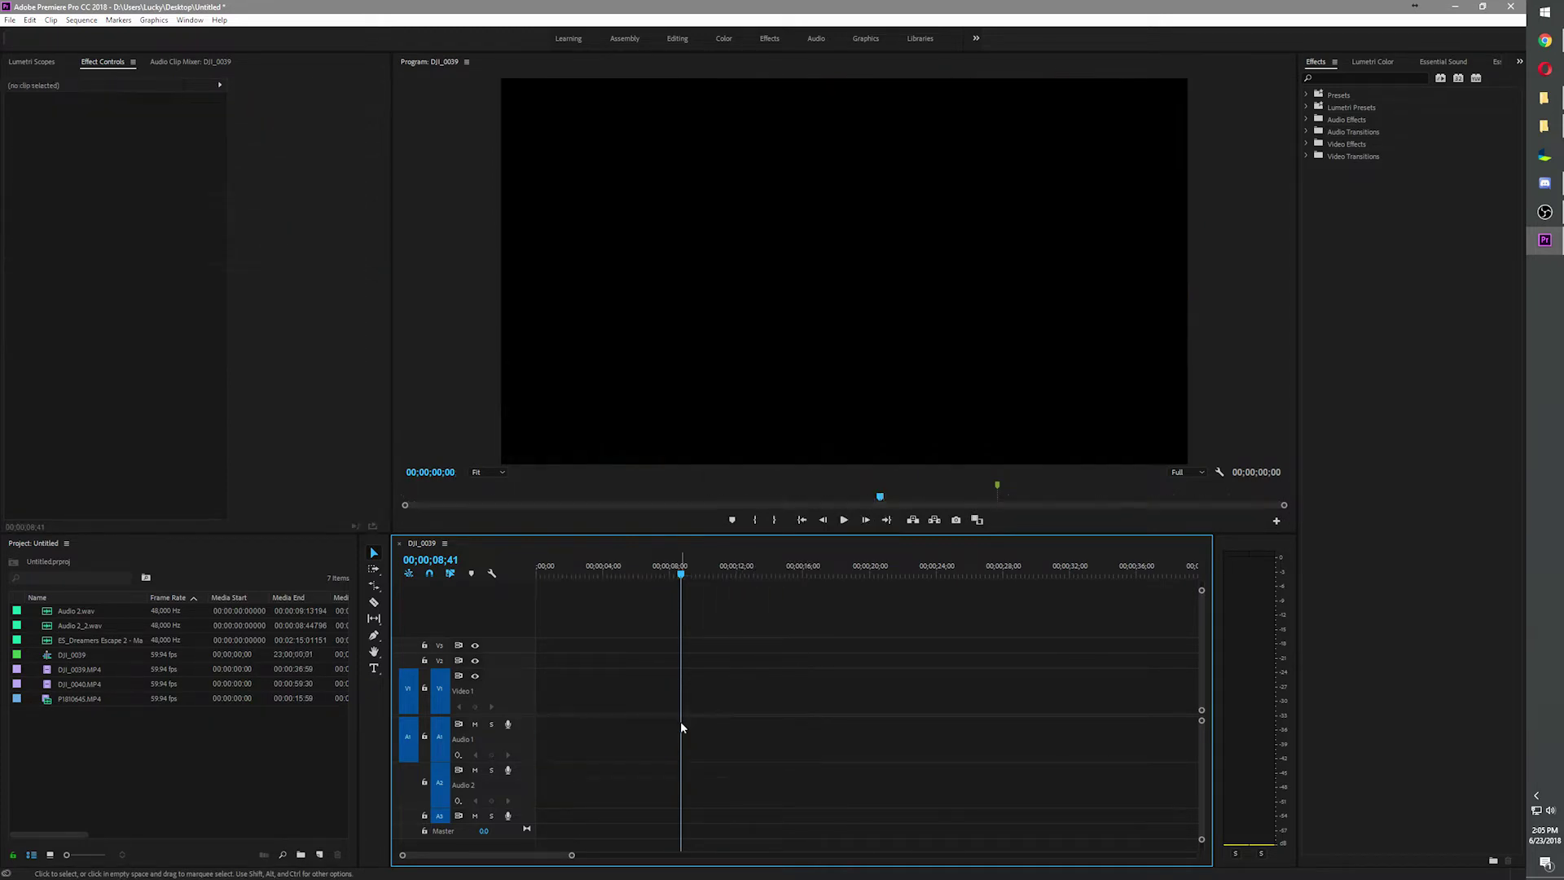
key("ctrl+z")
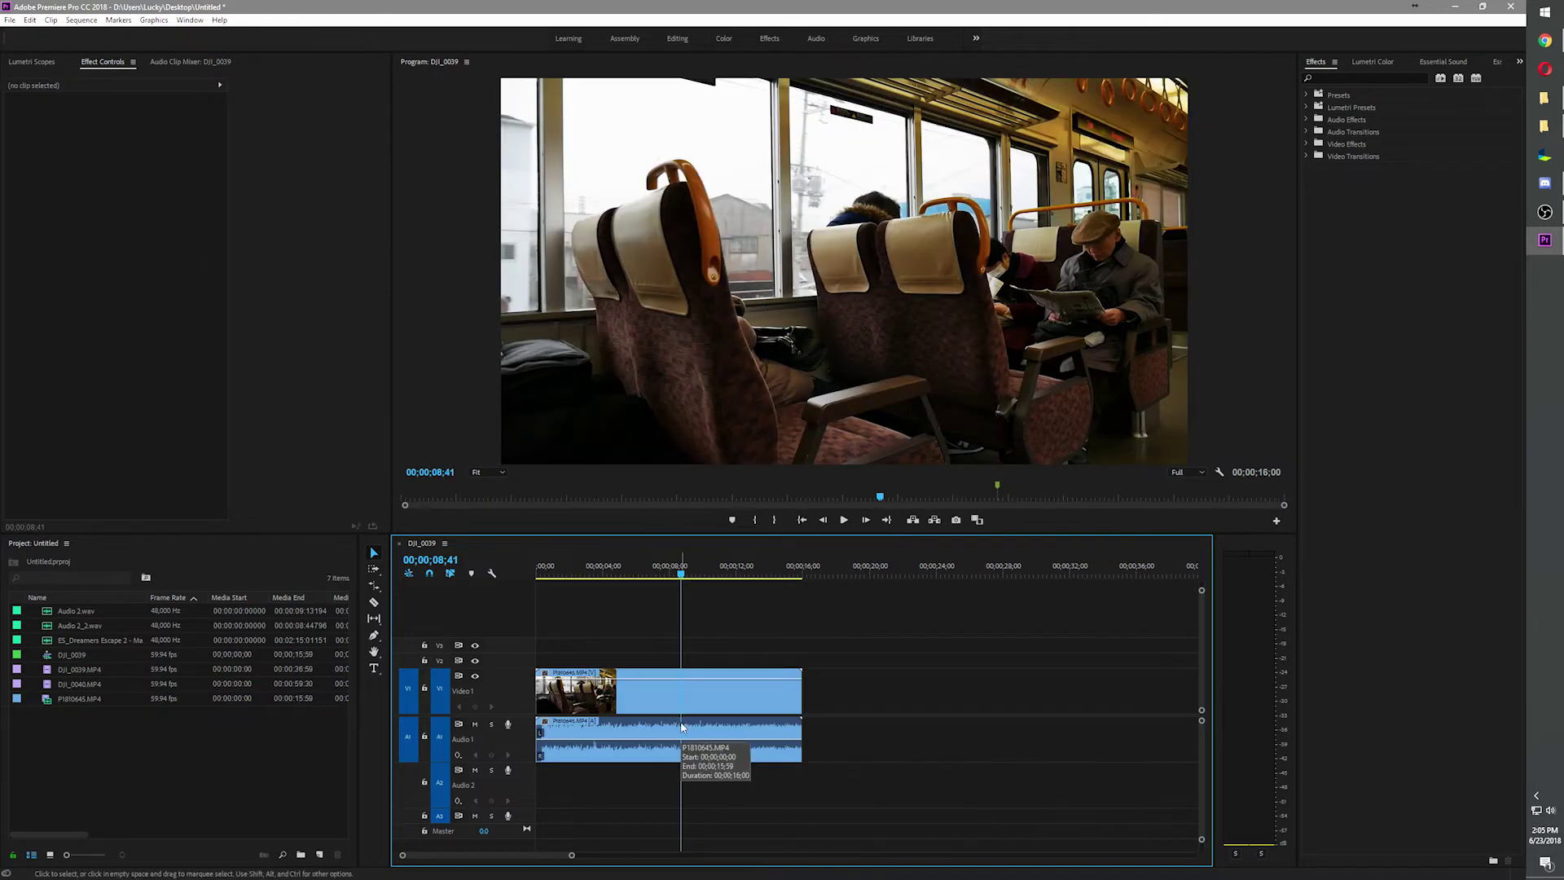
- Unlink the train clip's video and audio, and move the audio alone to about 20 seconds on track A1
right_click(671, 704)
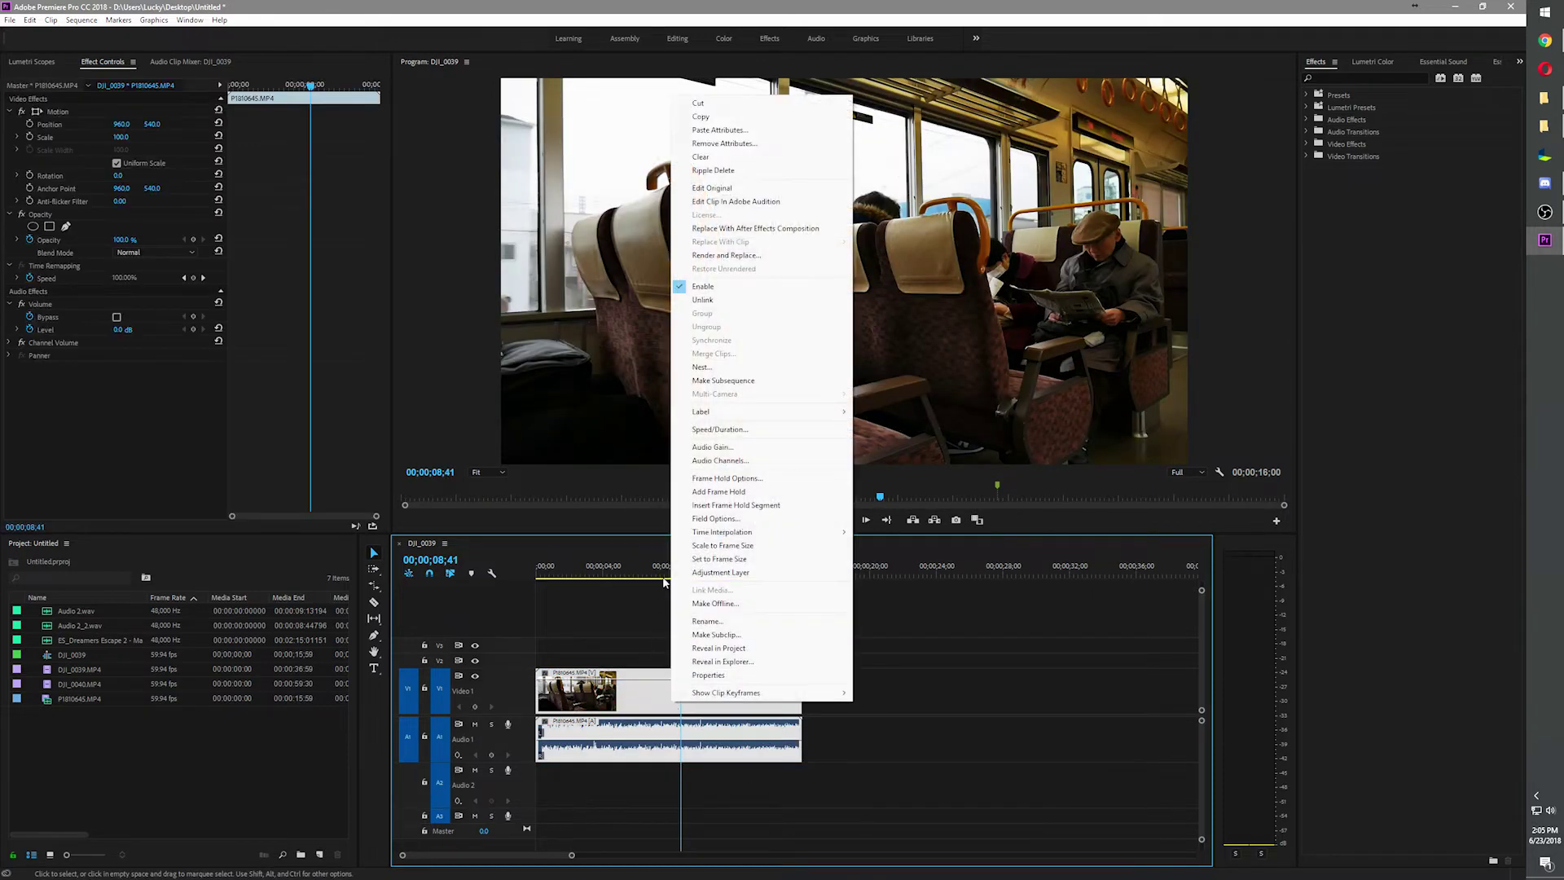
left_click(703, 300)
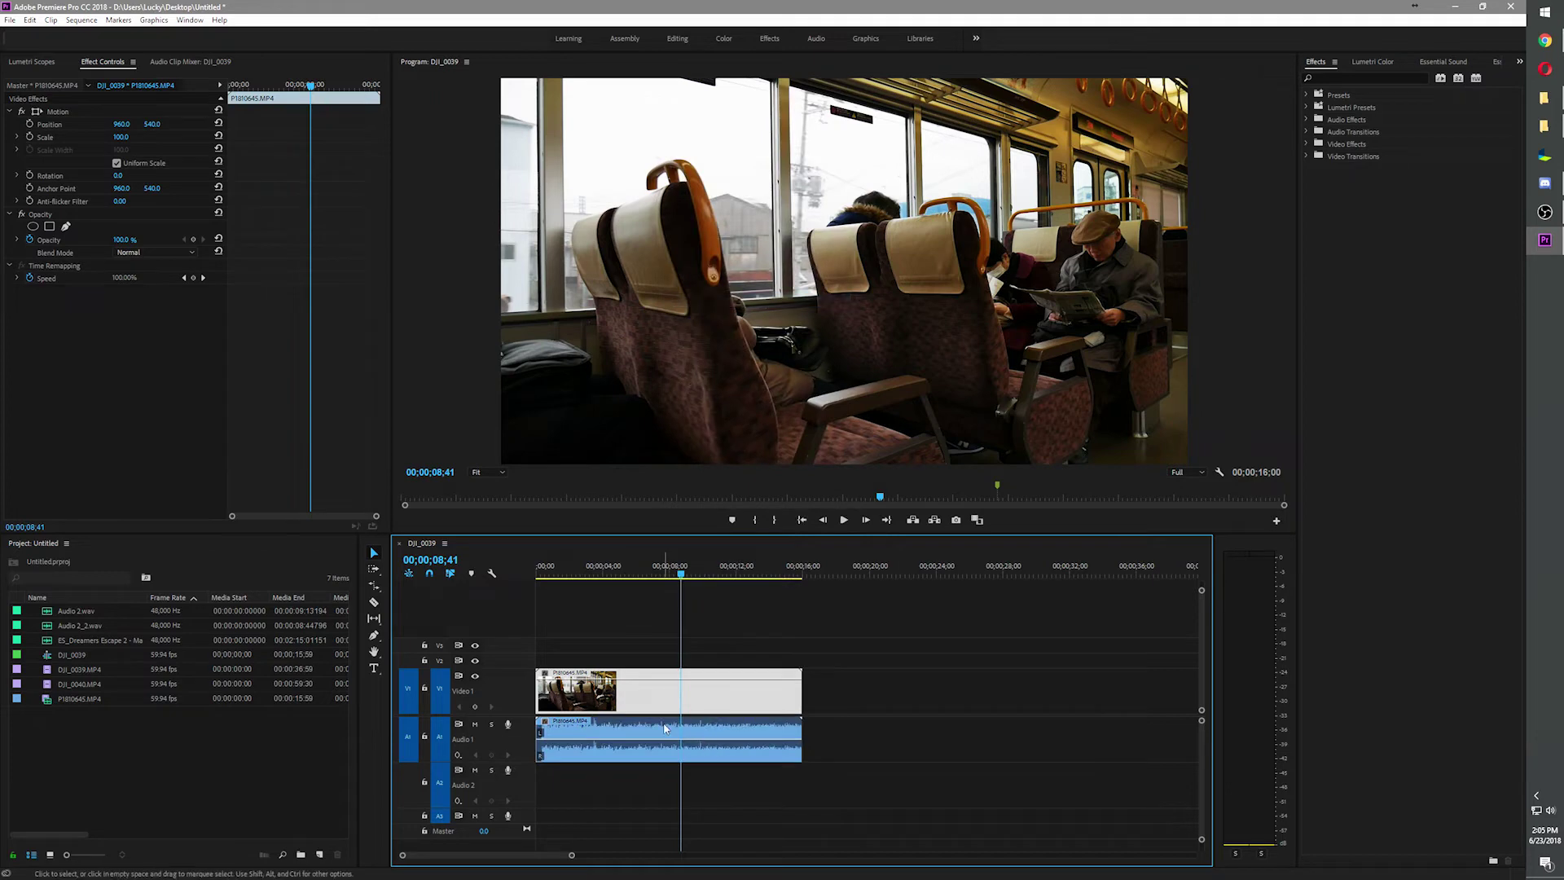
left_click_drag(620, 736, 938, 739)
key("space")
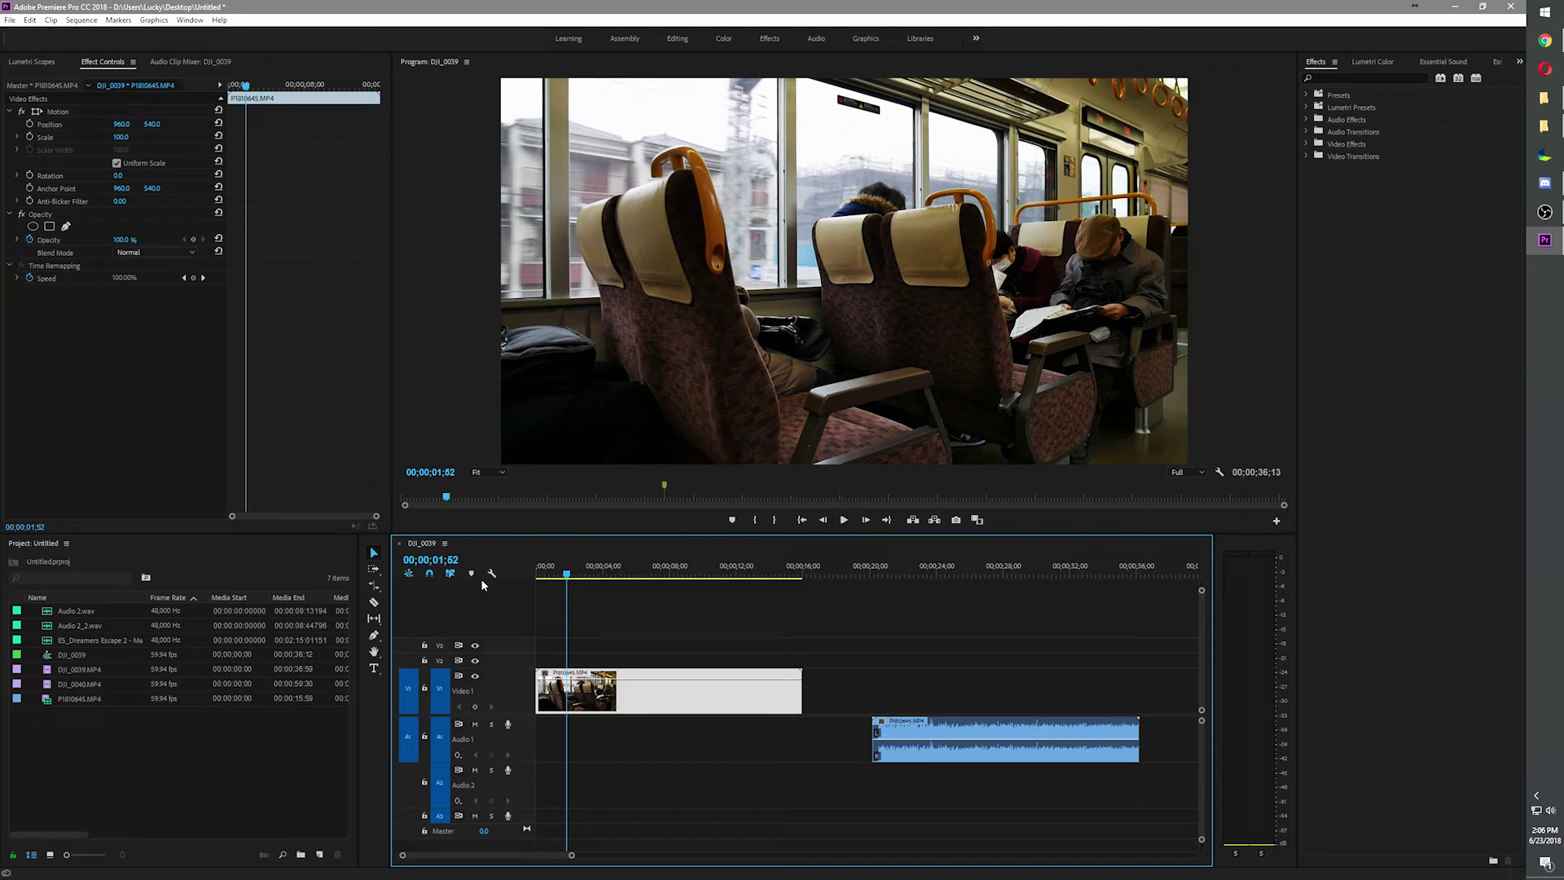
- Move the audio back beneath the train video at the sequence start, and link the two clips again
left_click_drag(942, 737, 603, 738)
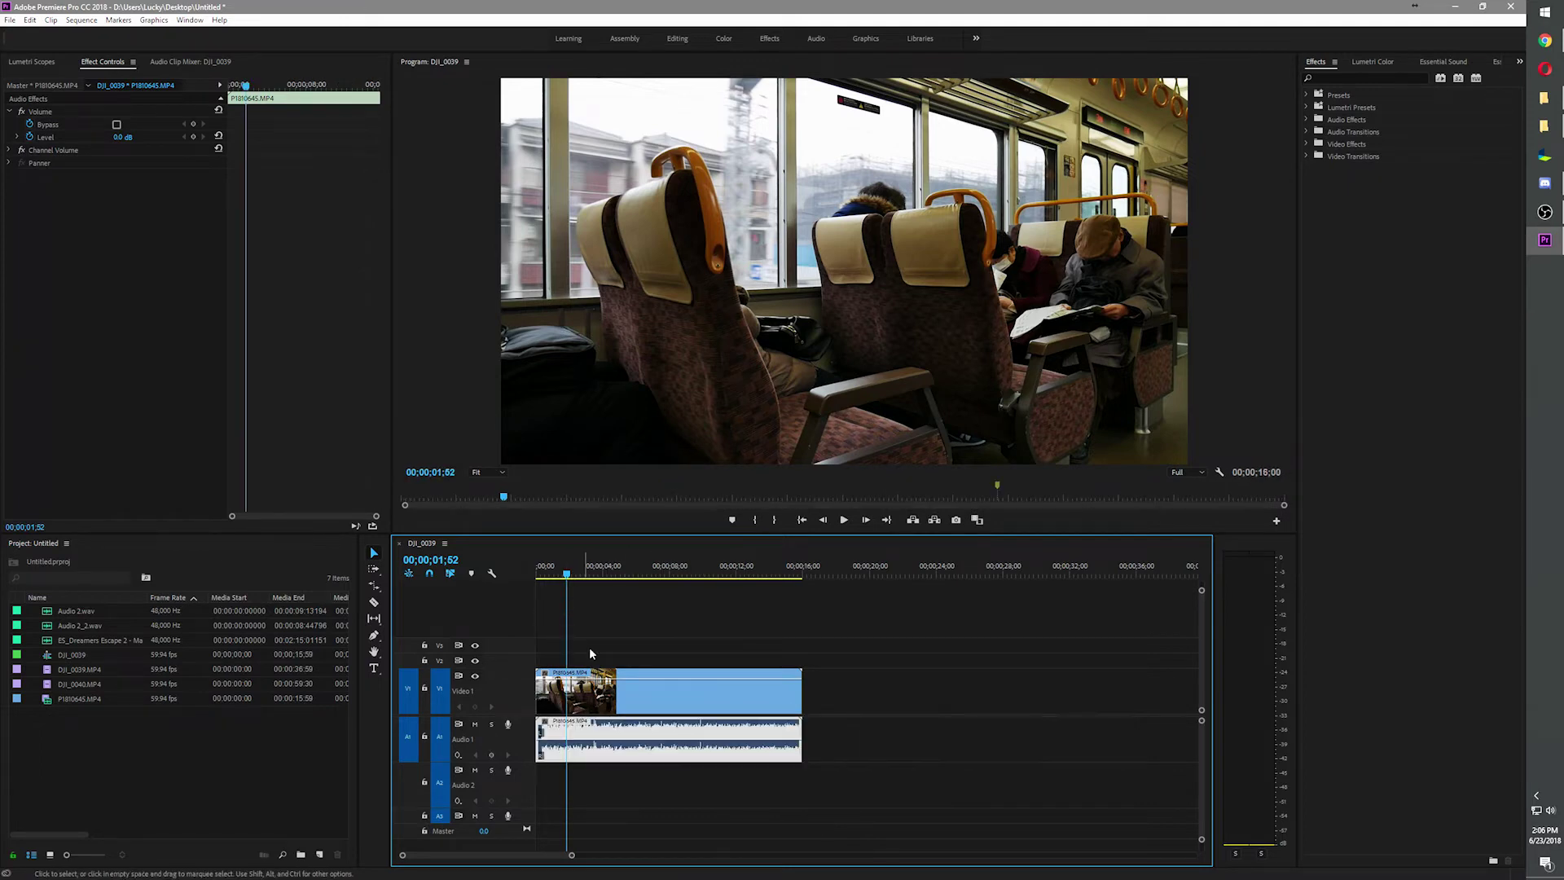
left_click(586, 711)
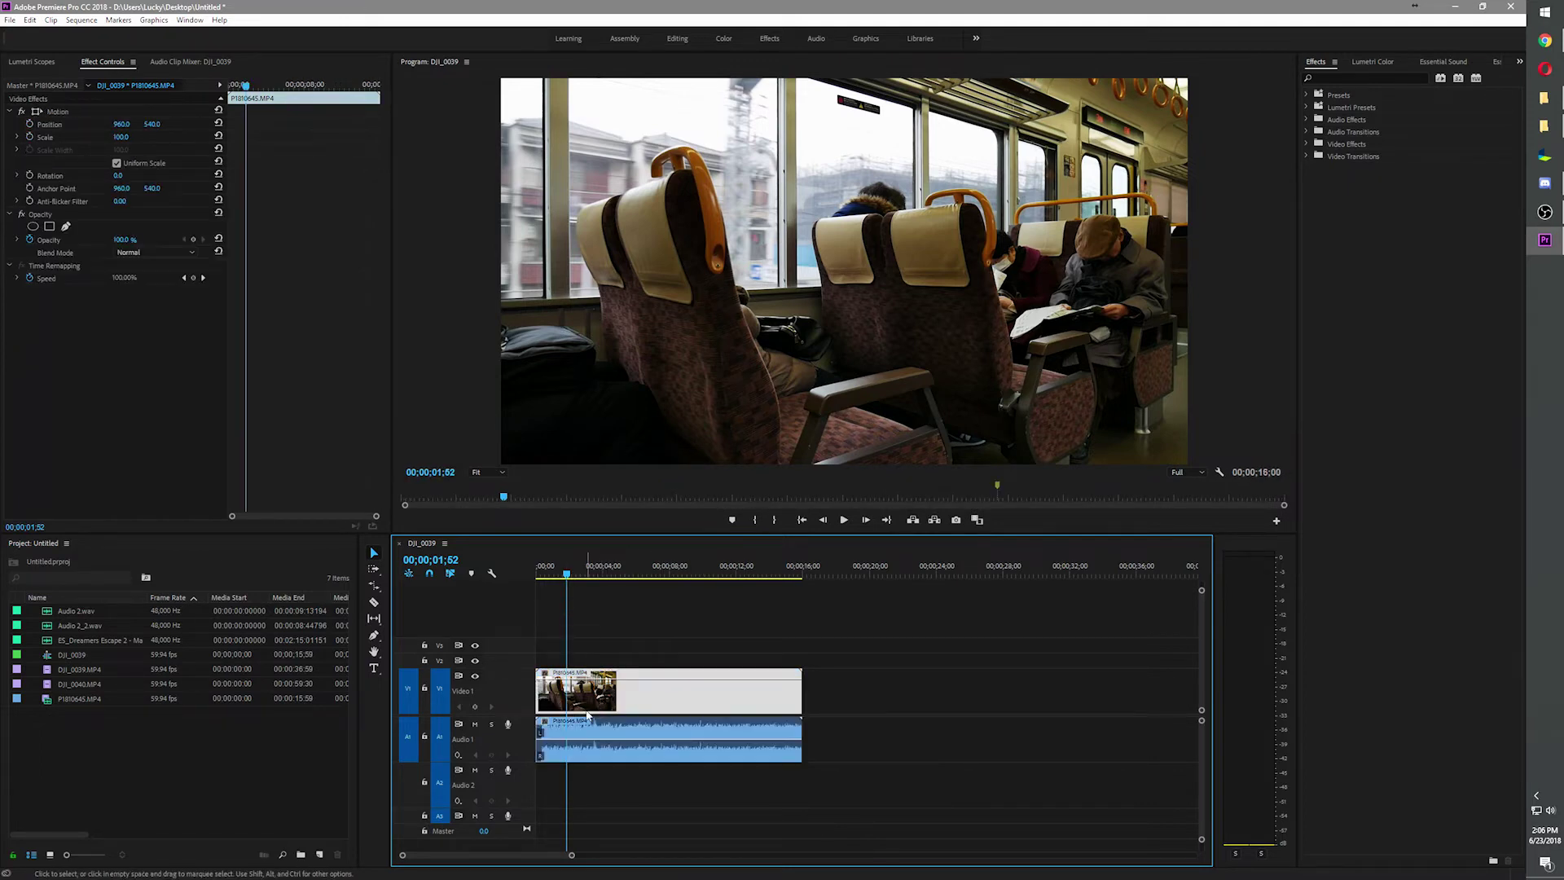
left_click_drag(602, 628, 644, 717)
left_click_drag(613, 635, 706, 807)
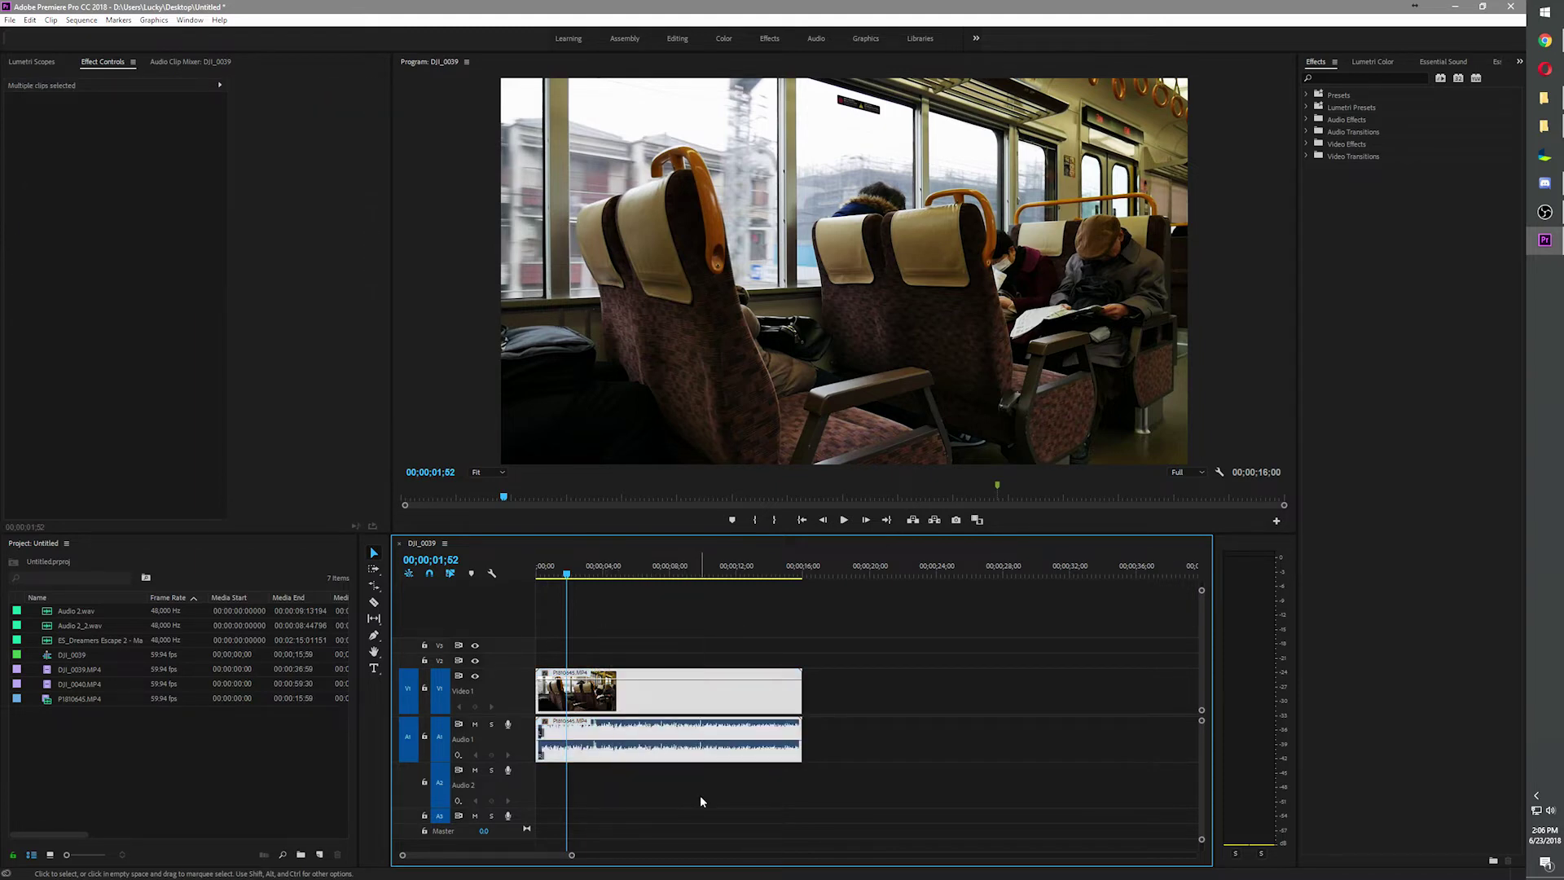
right_click(676, 747)
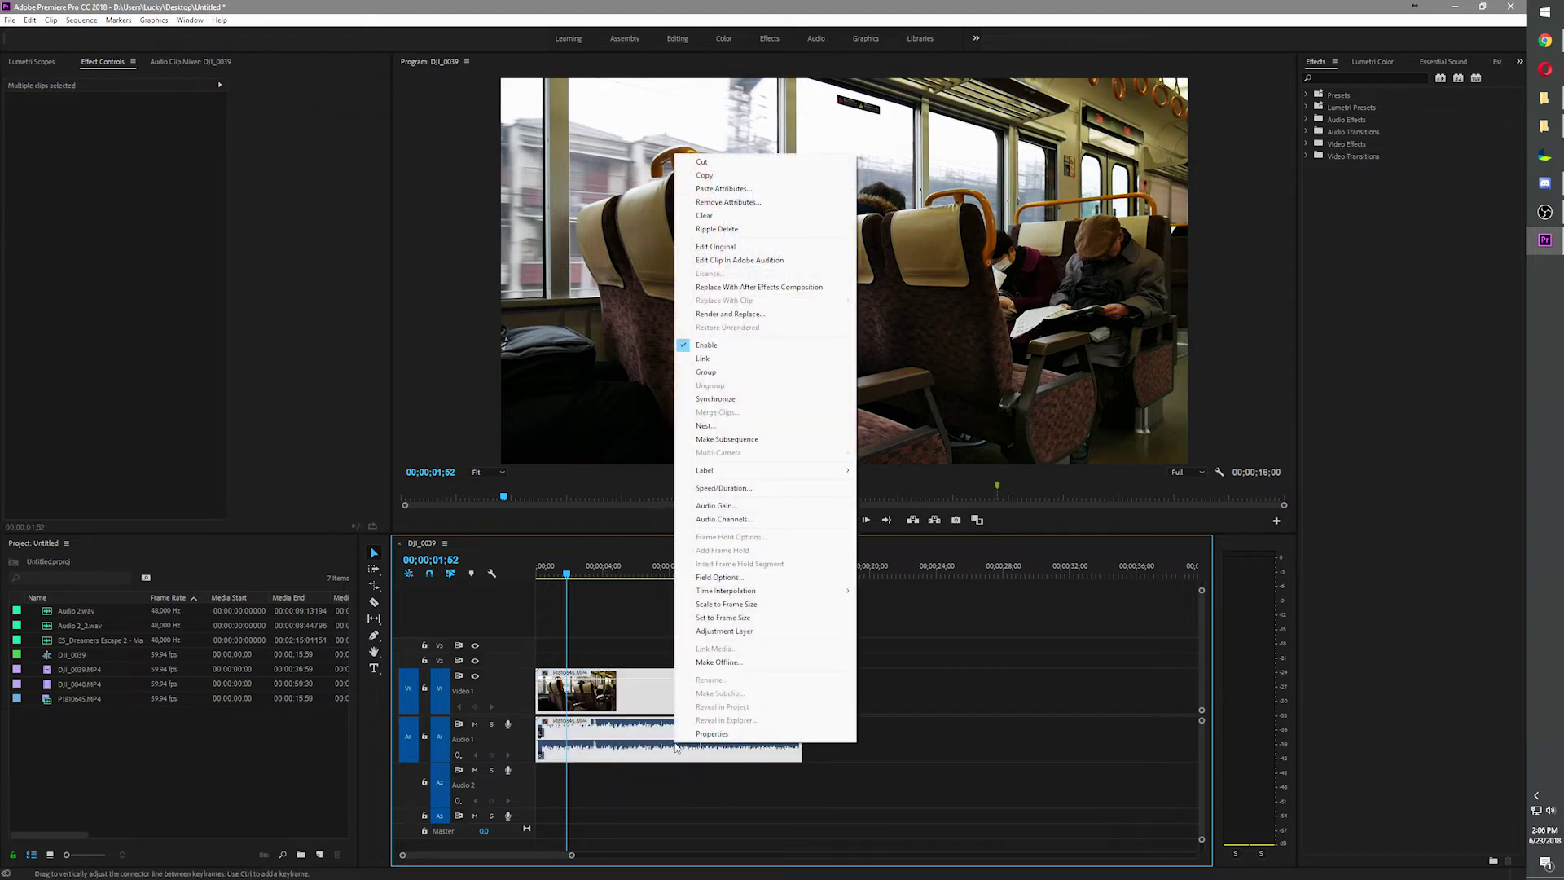
left_click(697, 362)
mouse_move(635, 709)
left_mouse_down()
mouse_move(766, 709)
mouse_move(626, 706)
left_mouse_up()
left_click(712, 699)
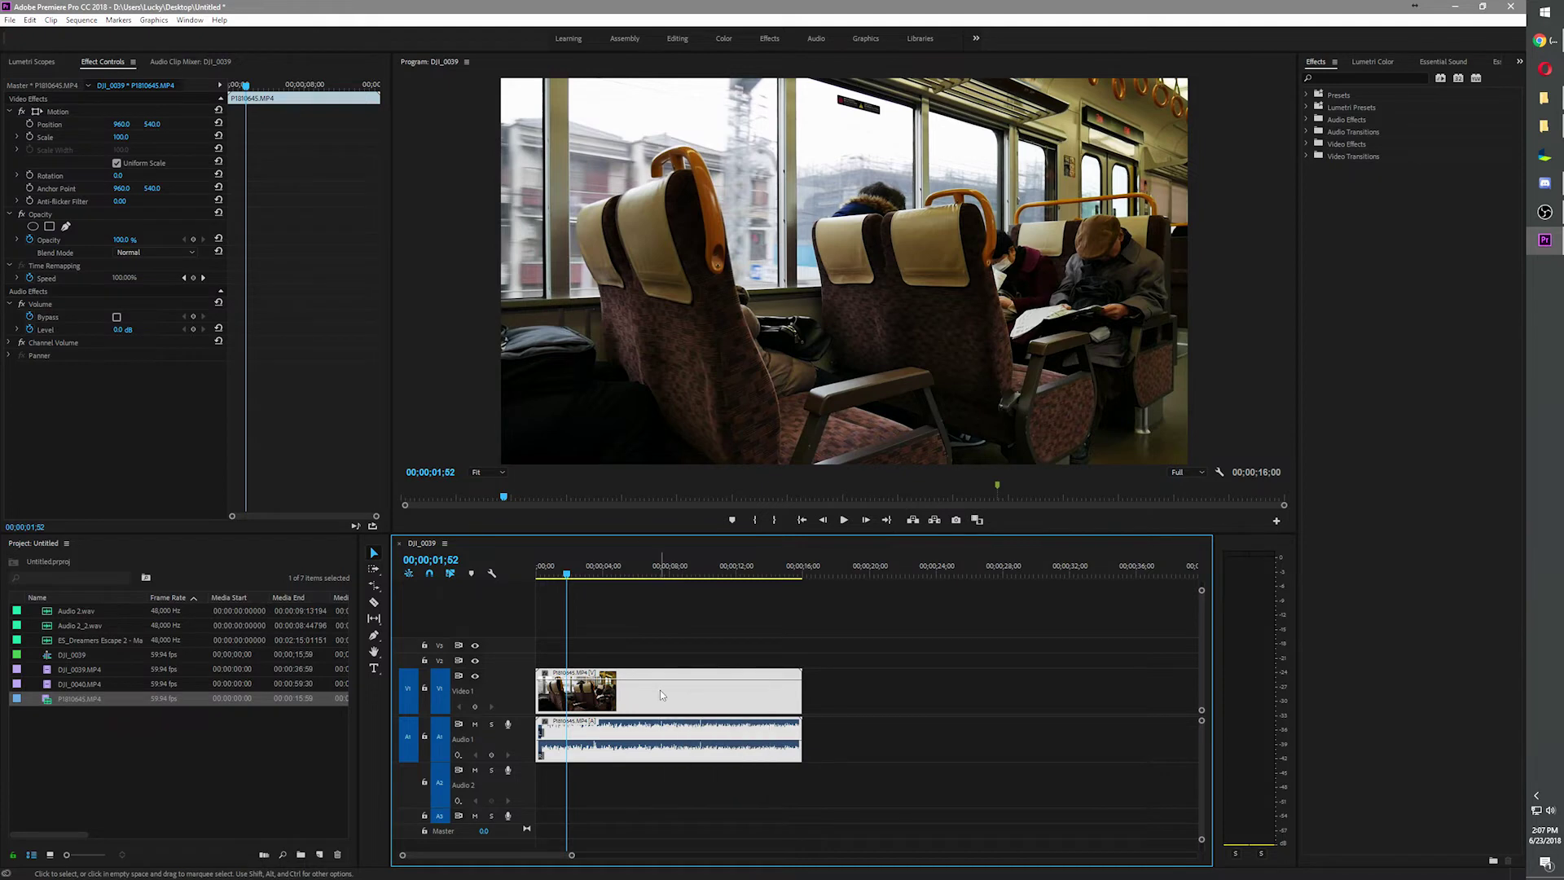
- Paste two copies of the train clip one after the other behind the original clip
left_click(814, 566)
key("ctrl+v")
key("ctrl+v")
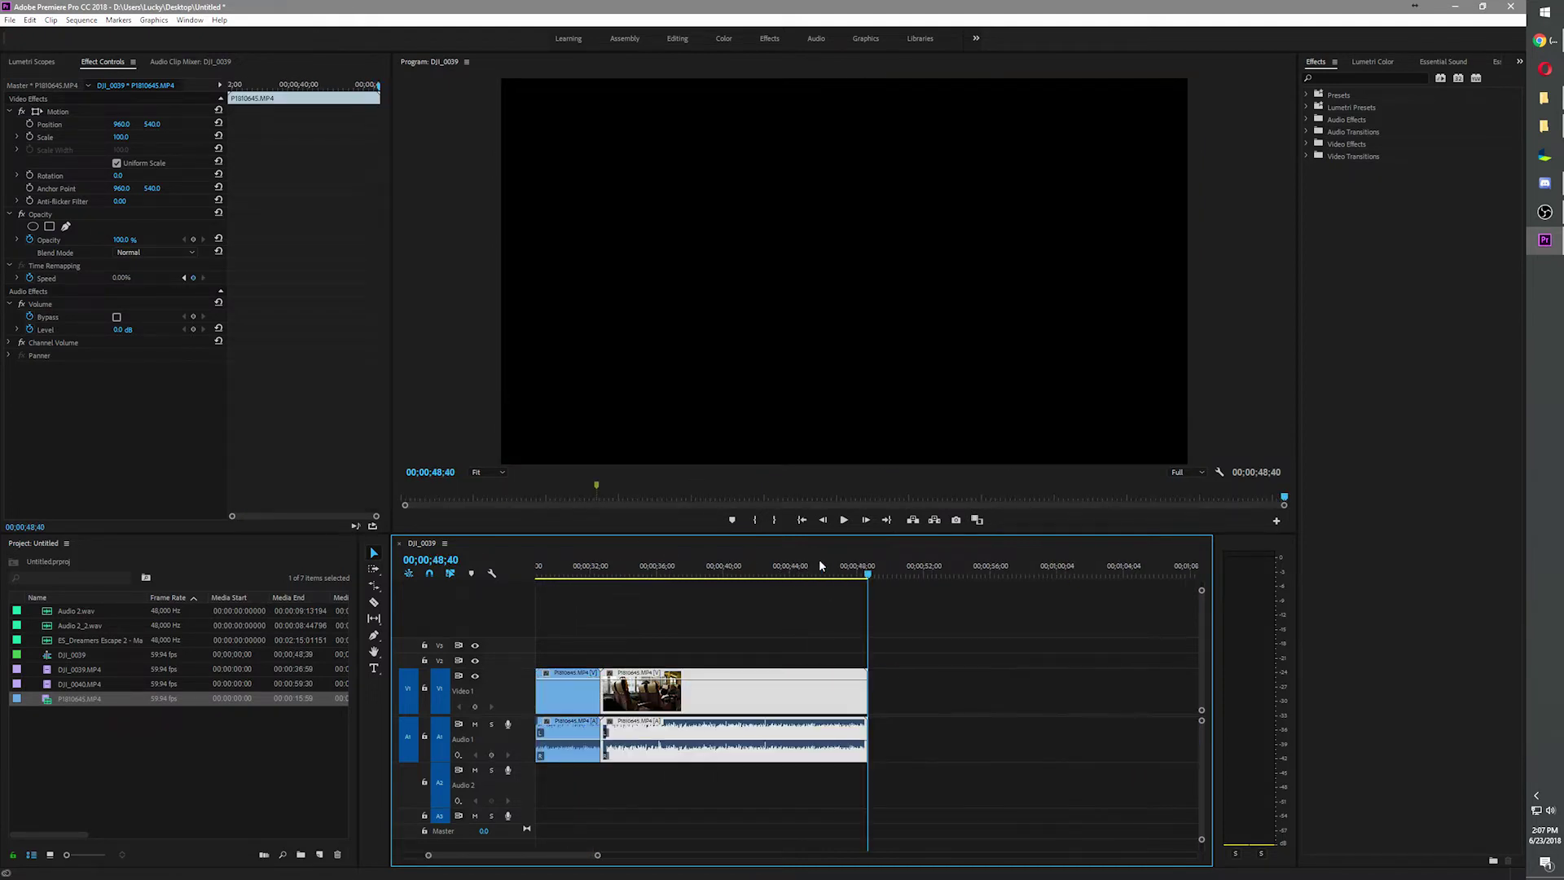
key("minus")
key("minus")
key("minus")
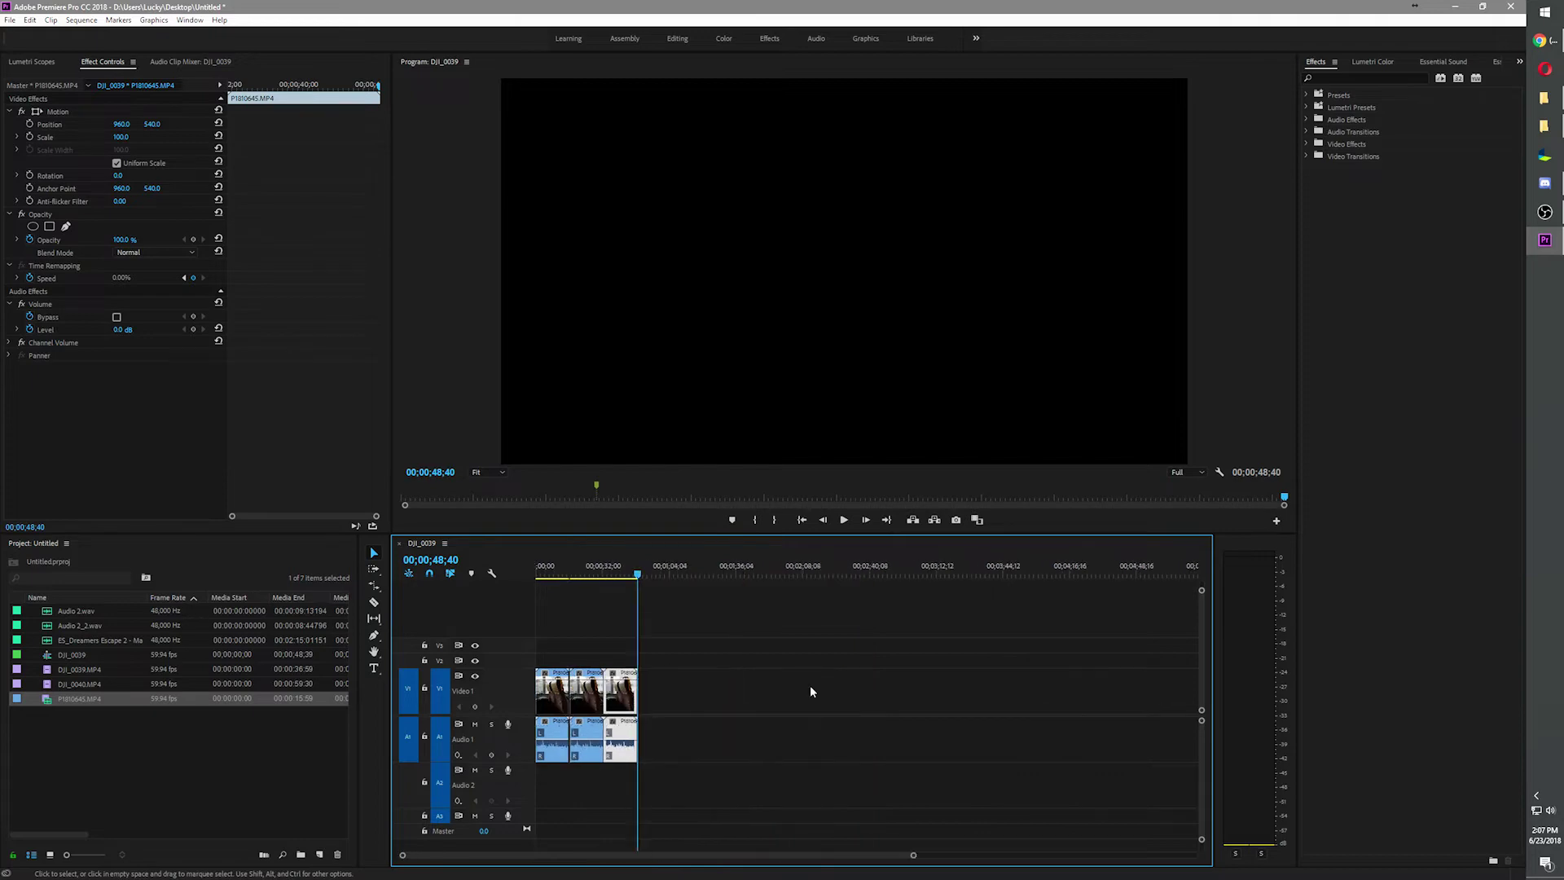
- Select all three train clips with their audio and nest them as Nested Sequence 02
left_click(591, 574)
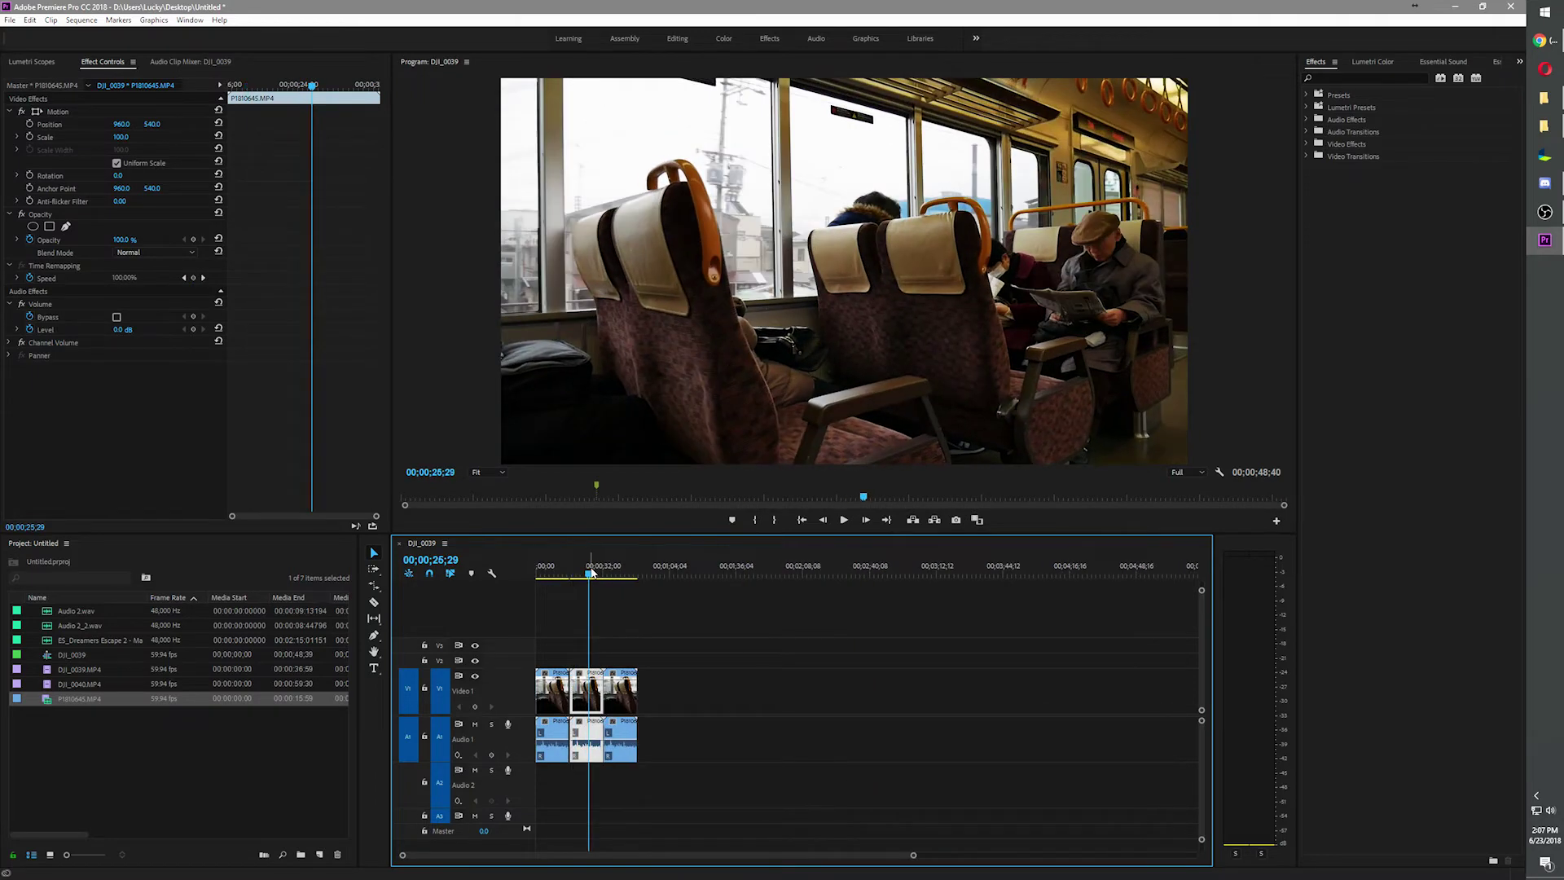
key("equal")
key("equal")
left_click_drag(893, 798, 605, 688)
right_click(611, 693)
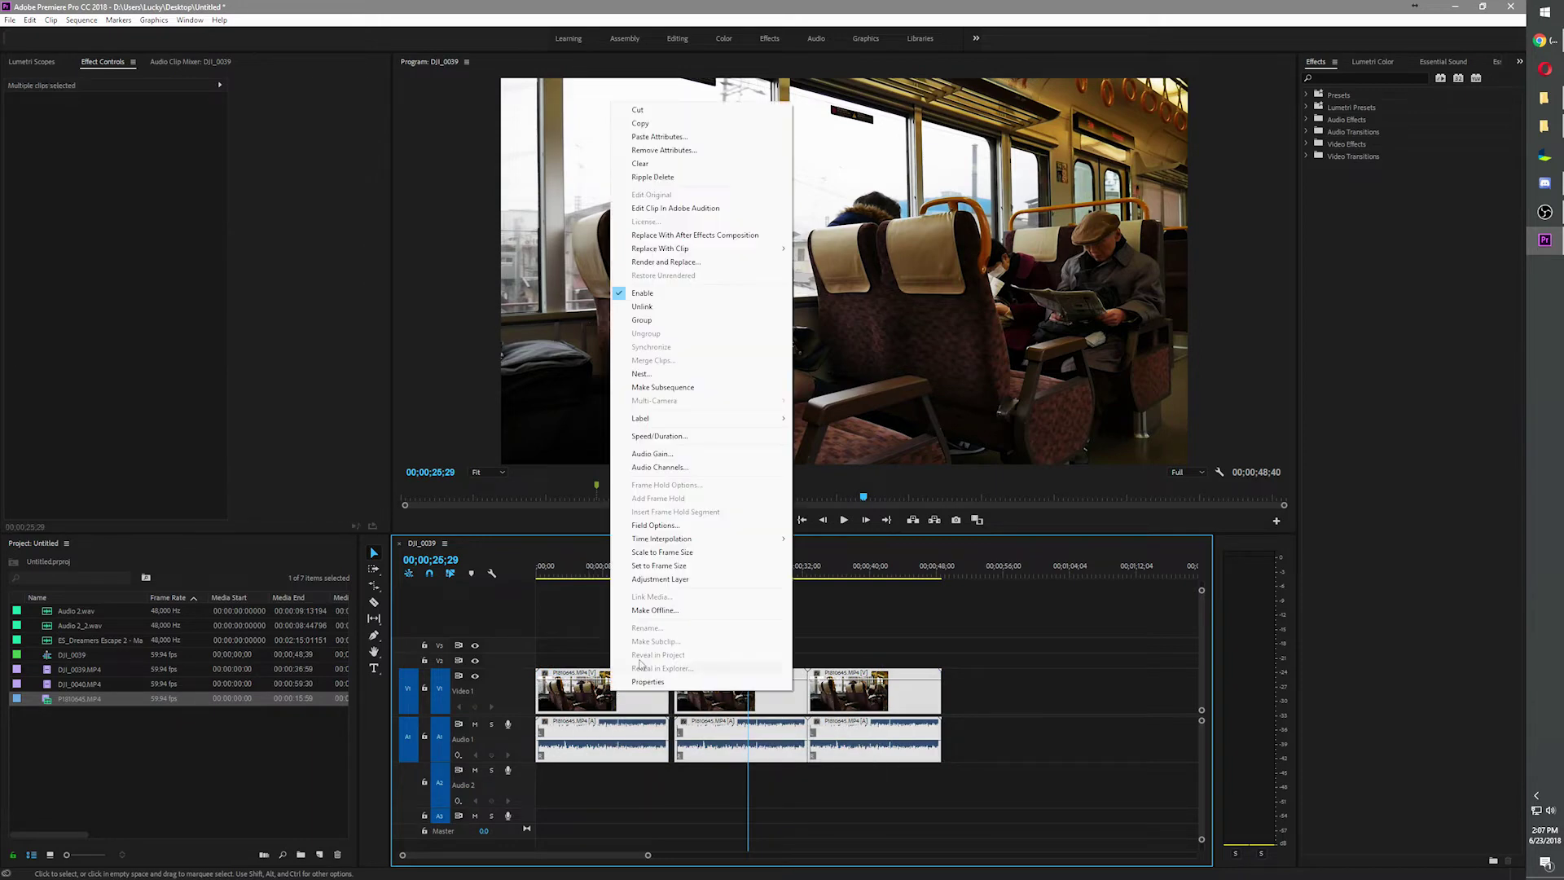
left_click(665, 374)
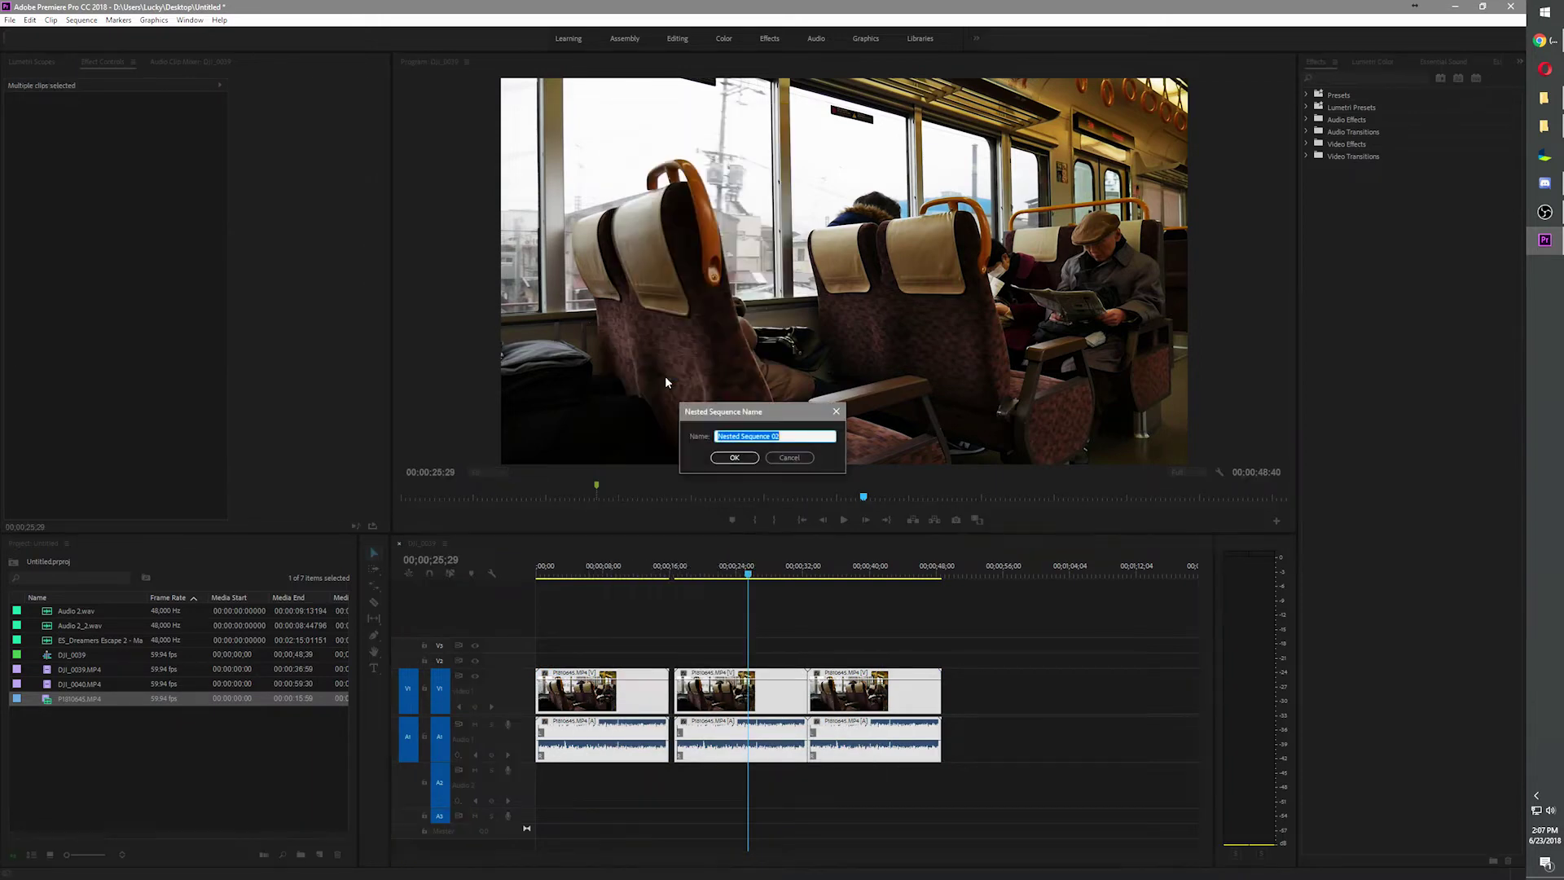
key("Return")
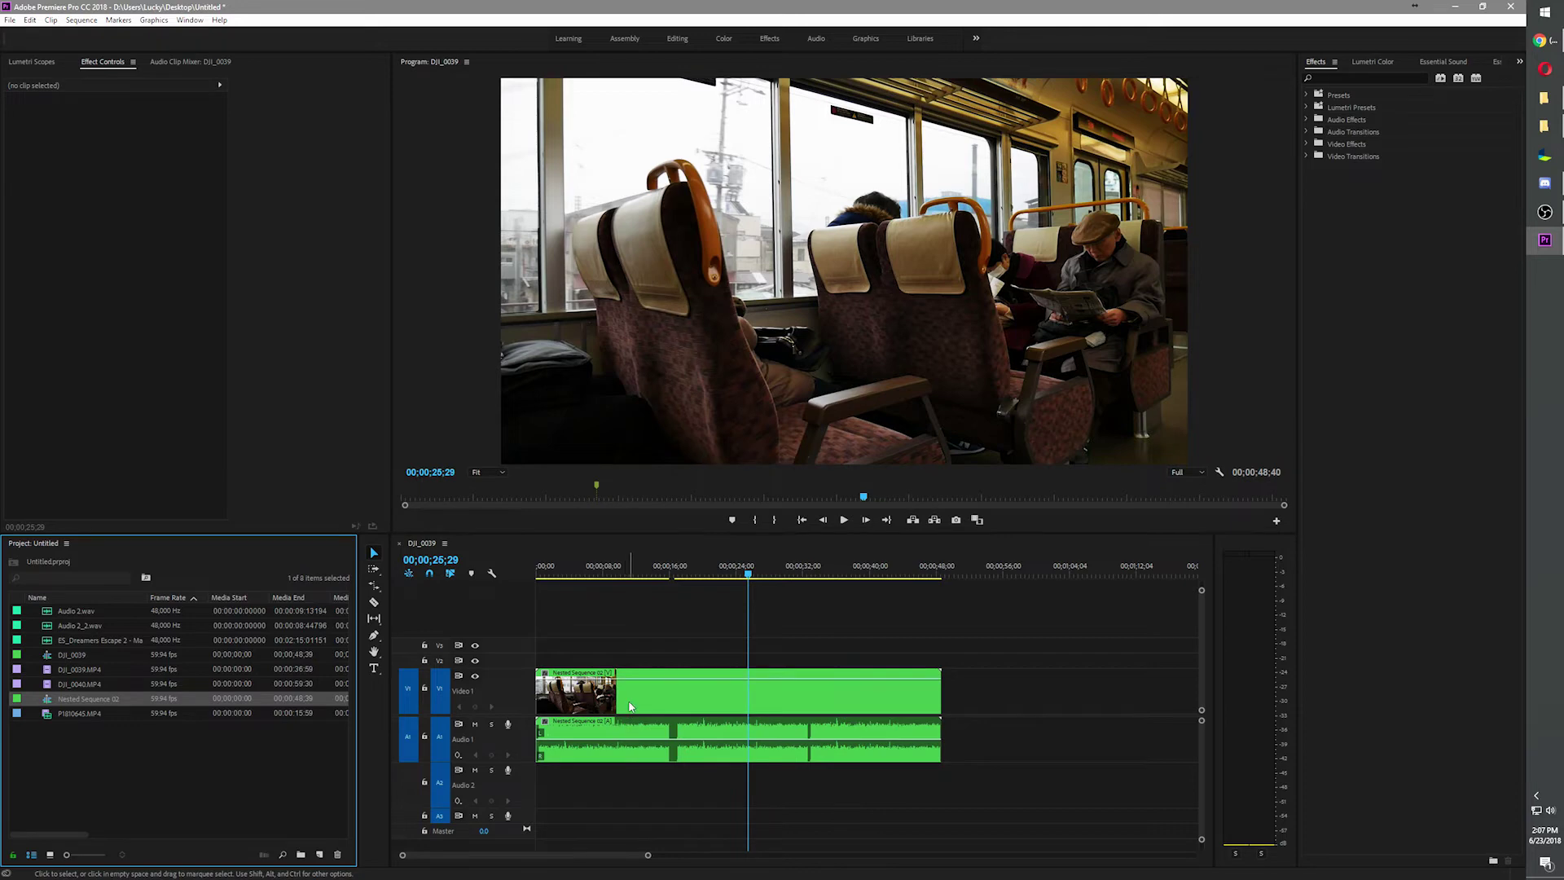
- Open Nested Sequence 02 to examine the individual clips inside it, and return to the DJI_0039 sequence
left_click_drag(629, 707, 595, 719)
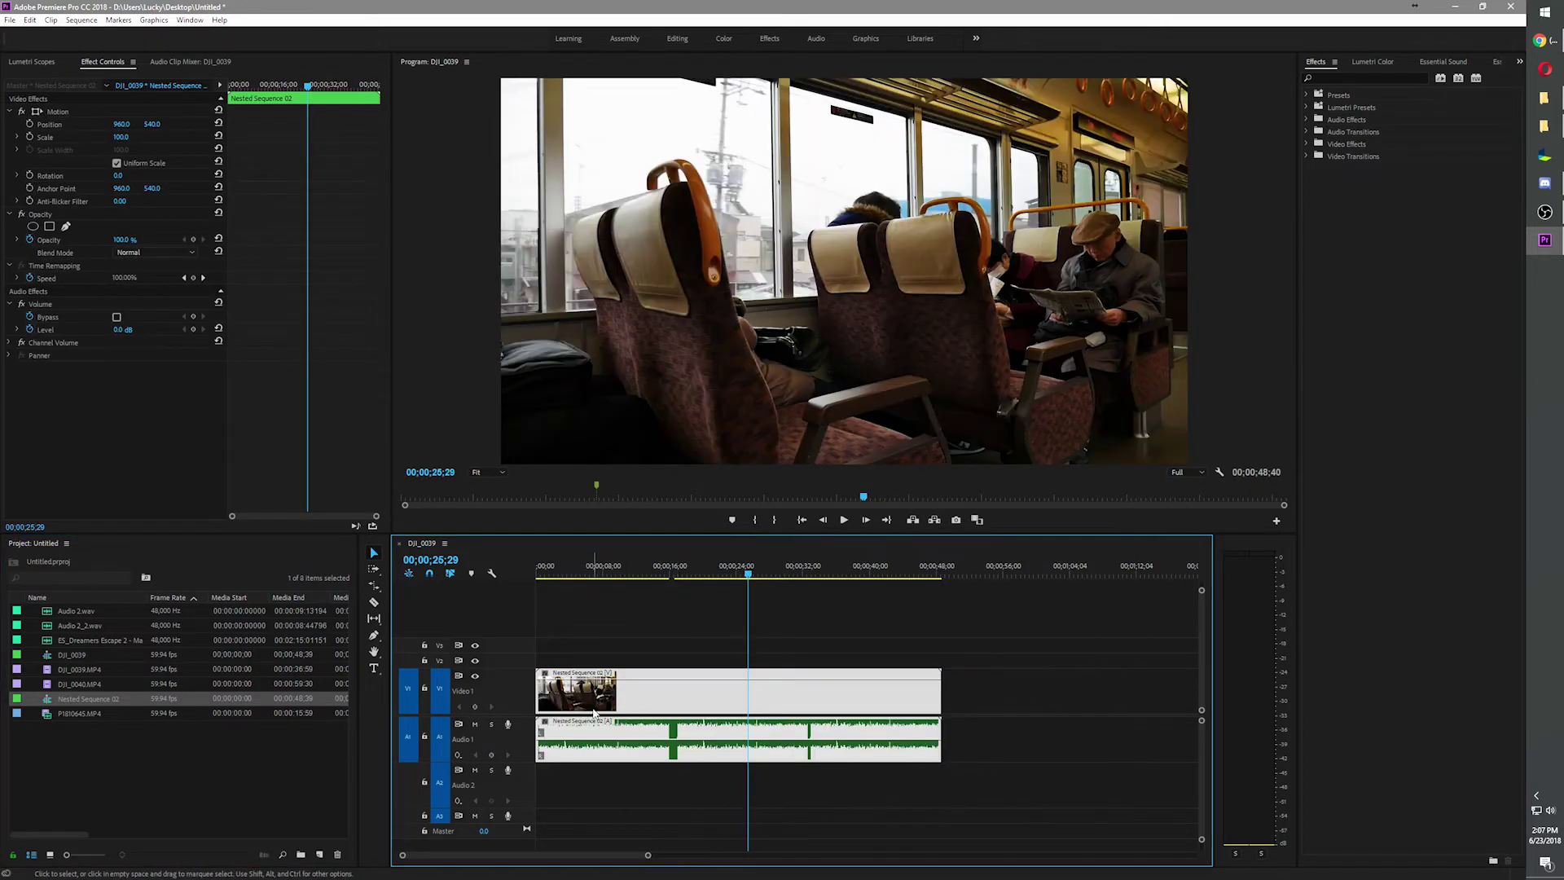
double_click(595, 714)
left_click(737, 708)
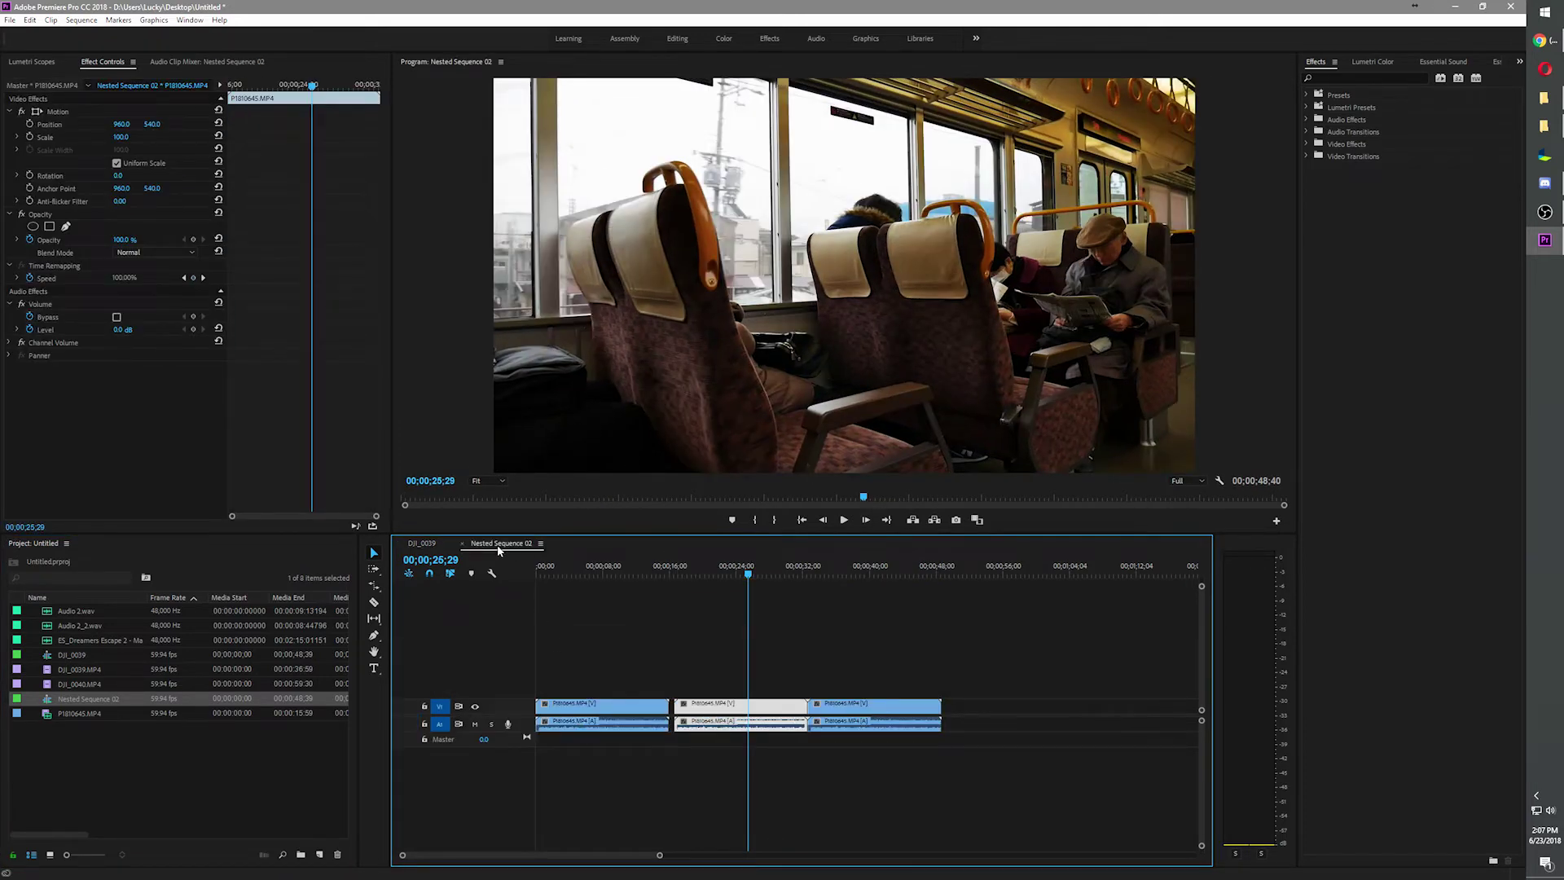
left_click_drag(874, 771, 598, 649)
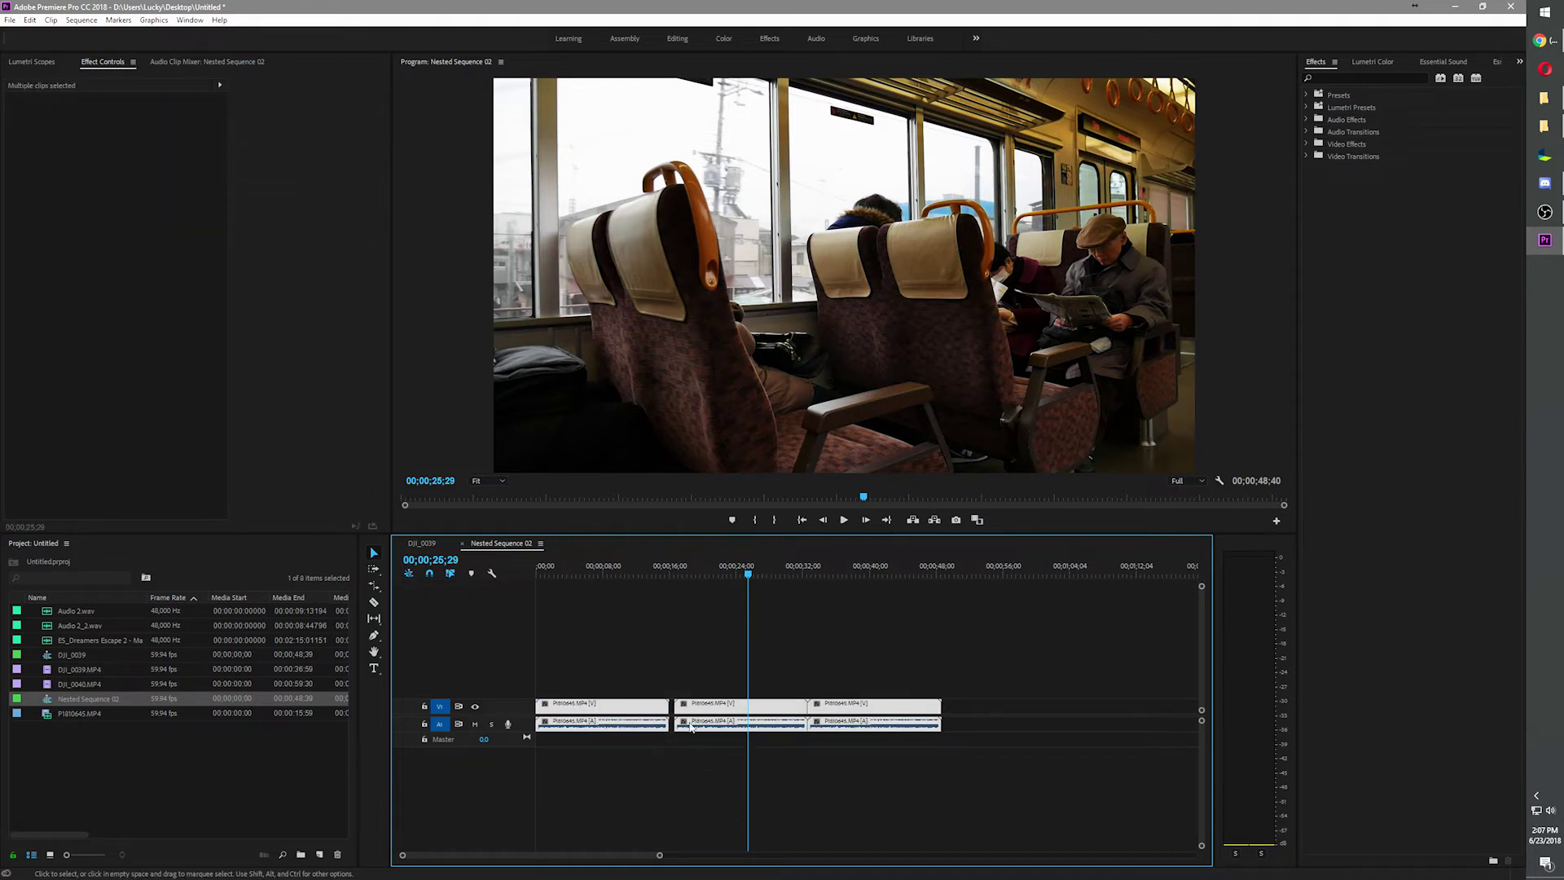
key("ctrl+shift+a")
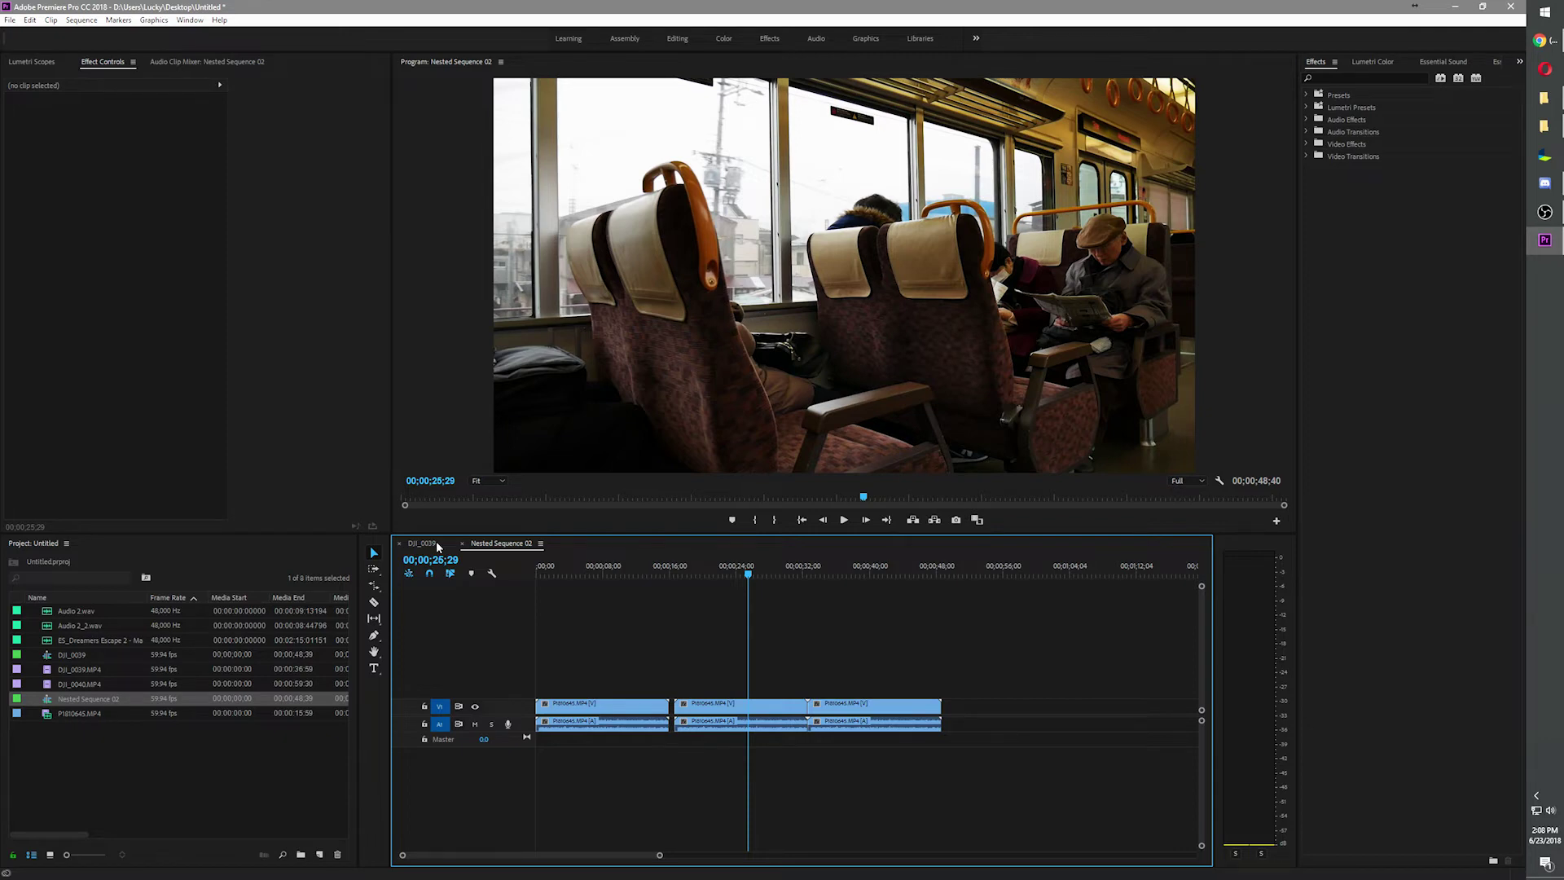
left_click(437, 541)
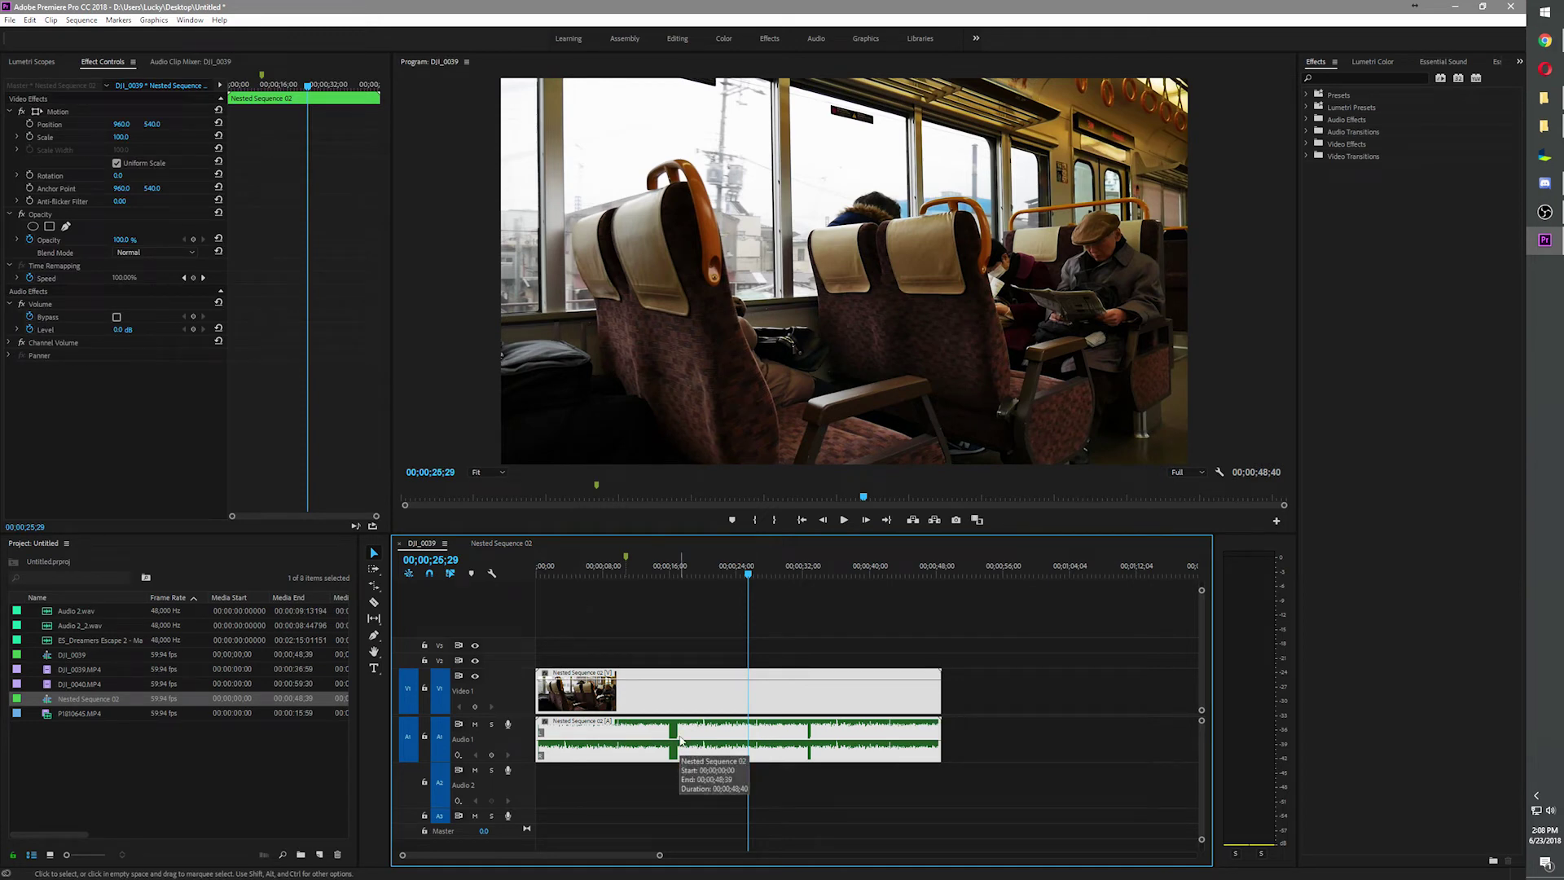
- Undo the nesting and the two pasted copies of the train clip
key("ctrl+z")
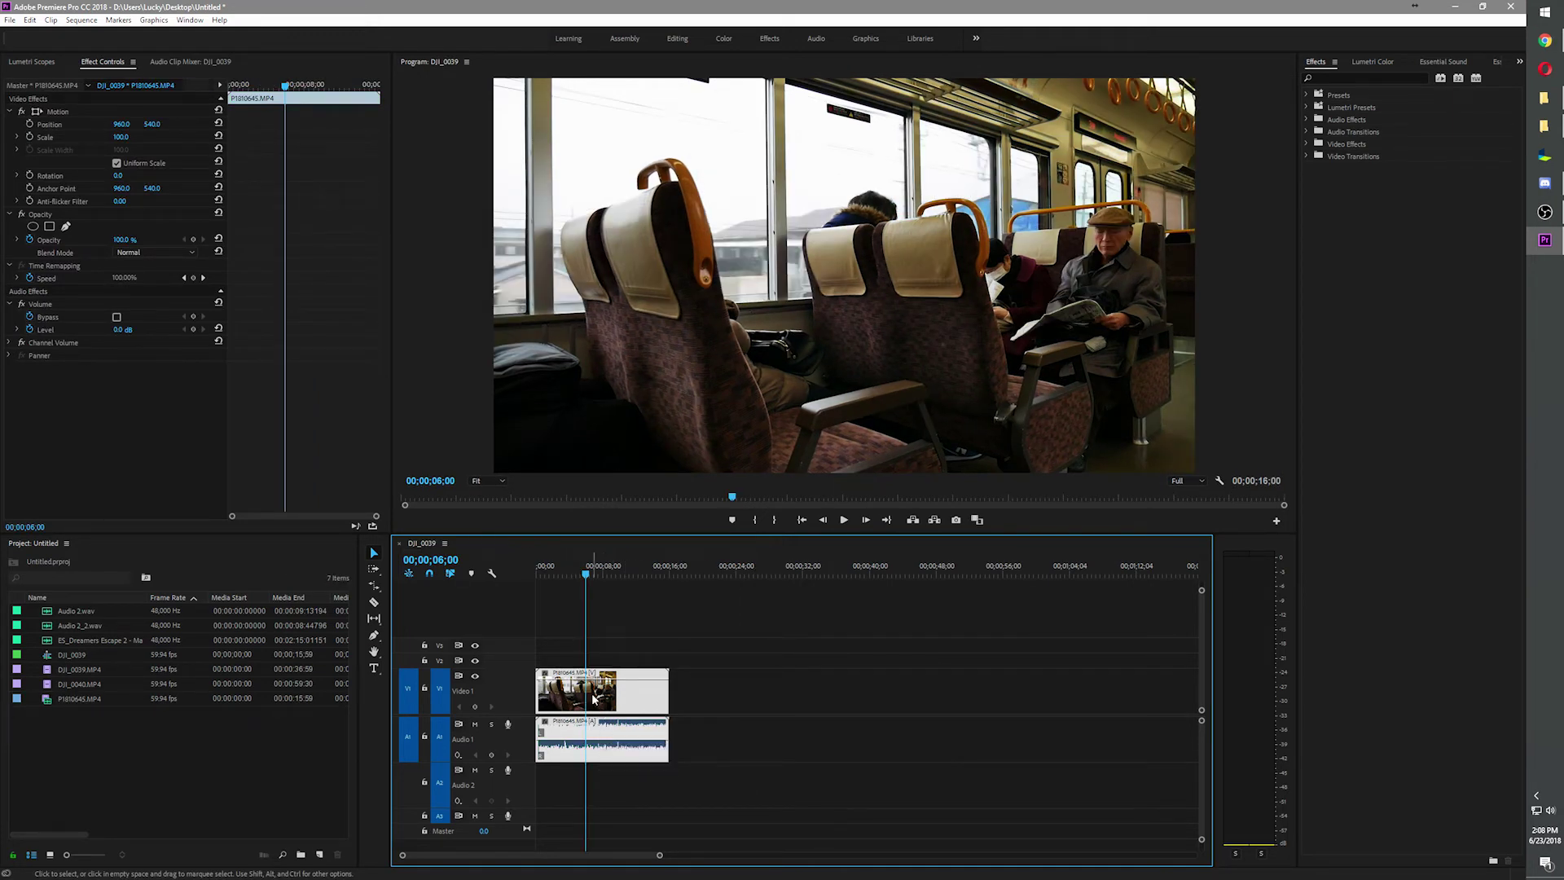
- Slow the train clip on the timeline to 50% speed and play back the result
right_click(594, 702)
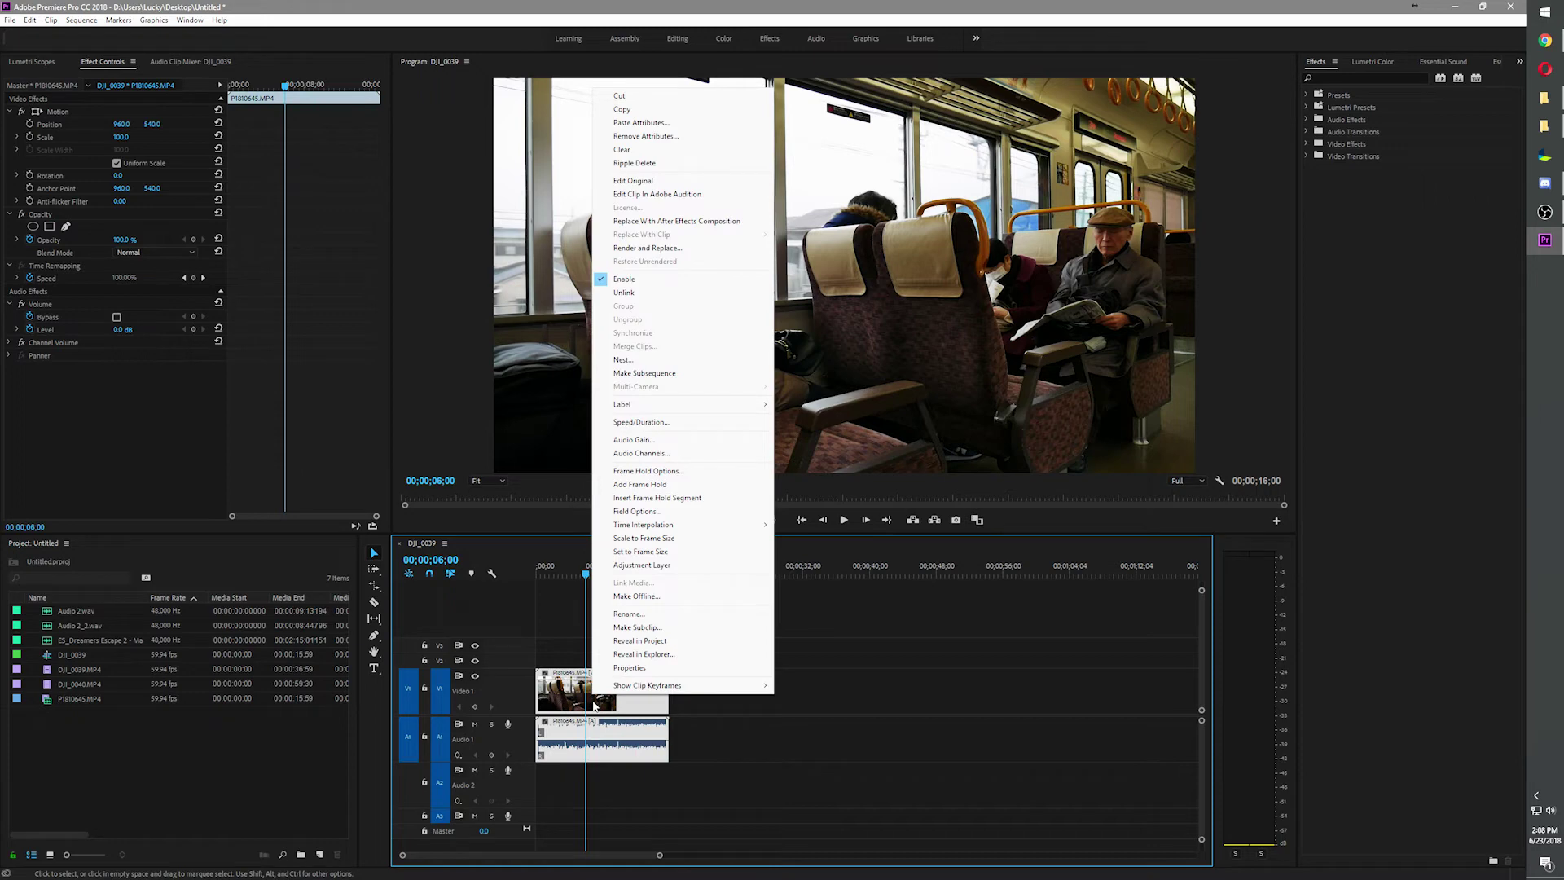
left_click(641, 422)
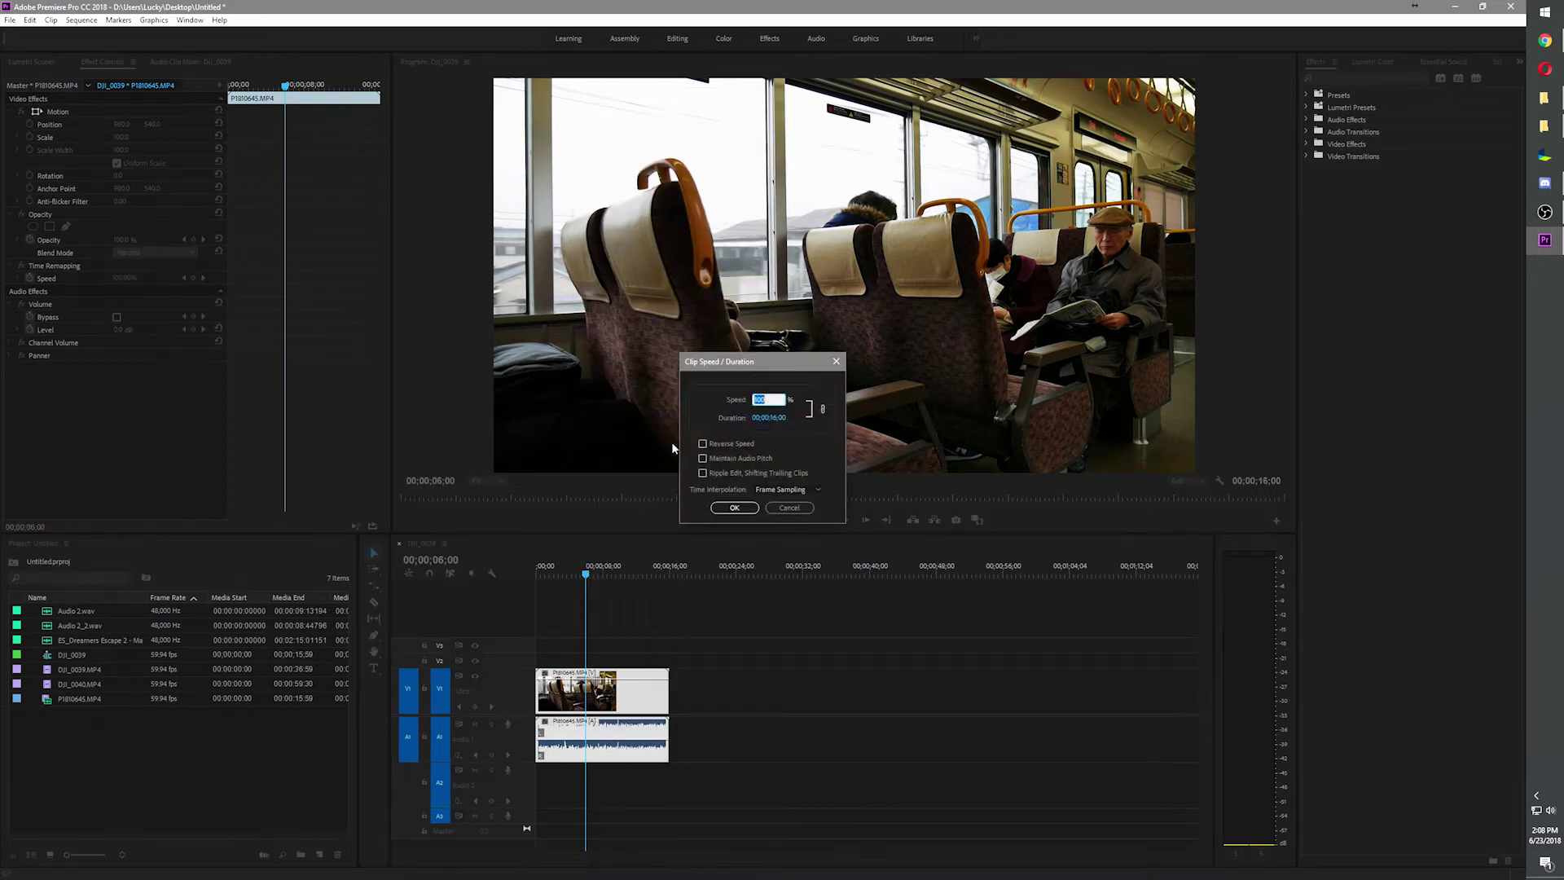
left_click(775, 399)
type("50")
key("Return")
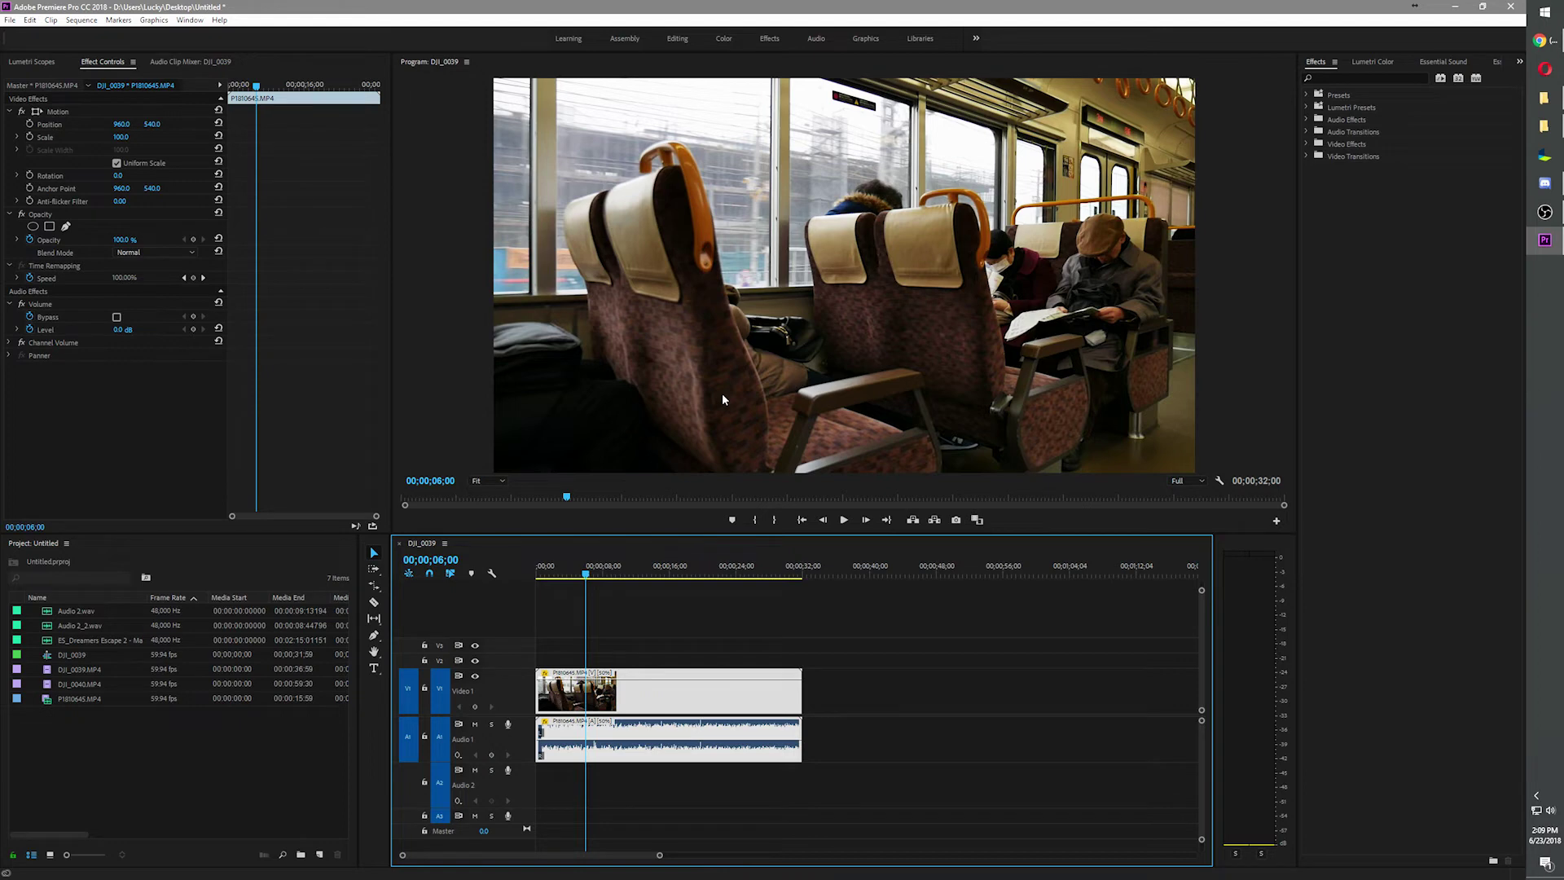
key("space")
- Examine the time interpolation options in the train clip's Speed/Duration settings, keeping Frame Sampling
right_click(609, 693)
left_click(679, 423)
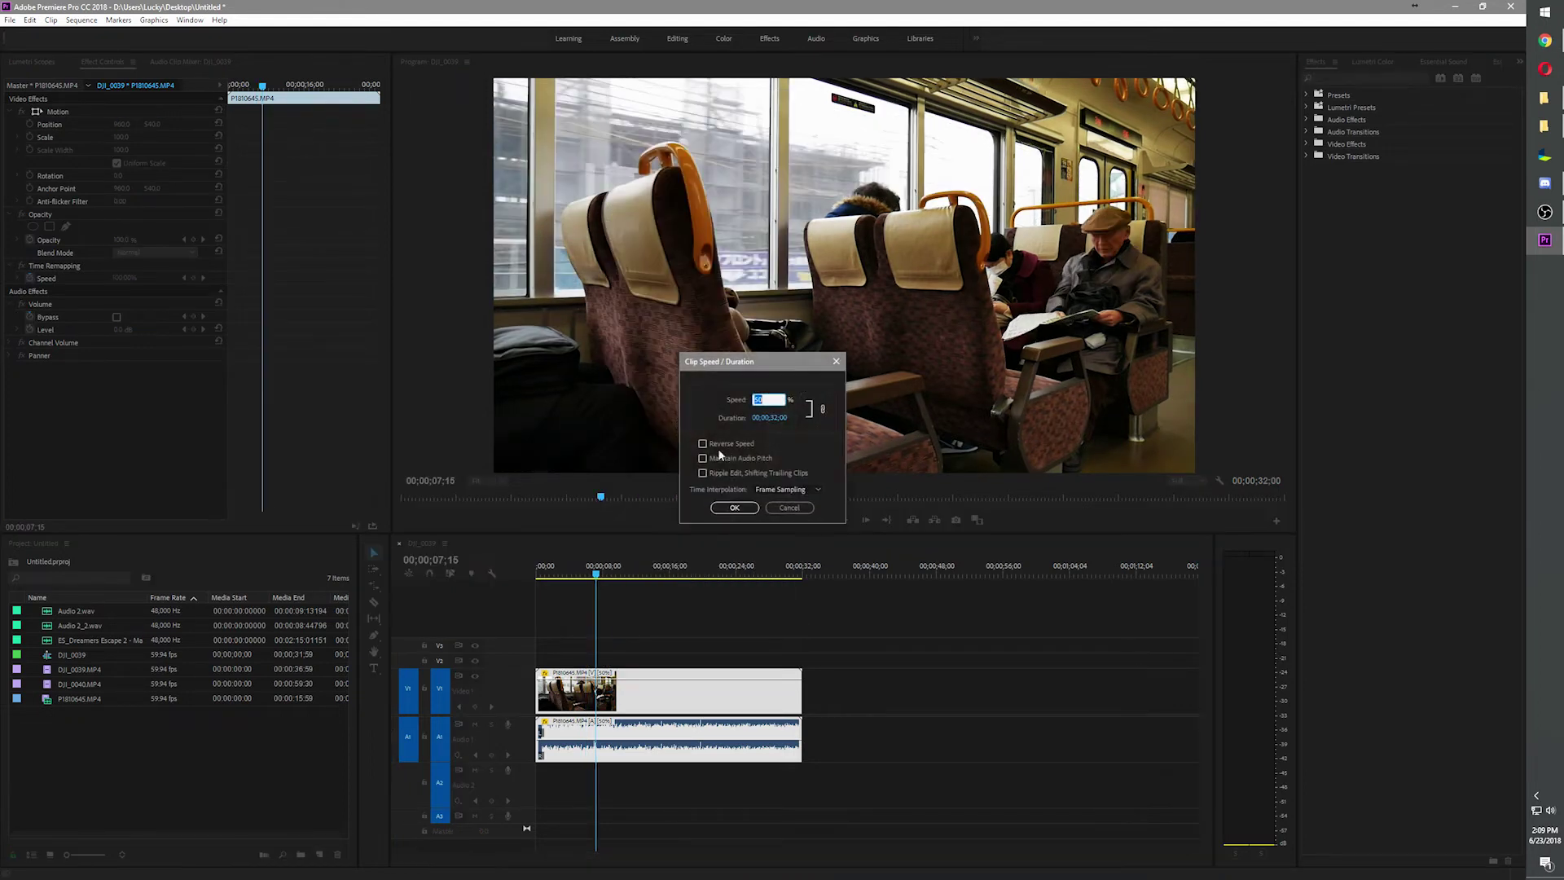
left_click(770, 490)
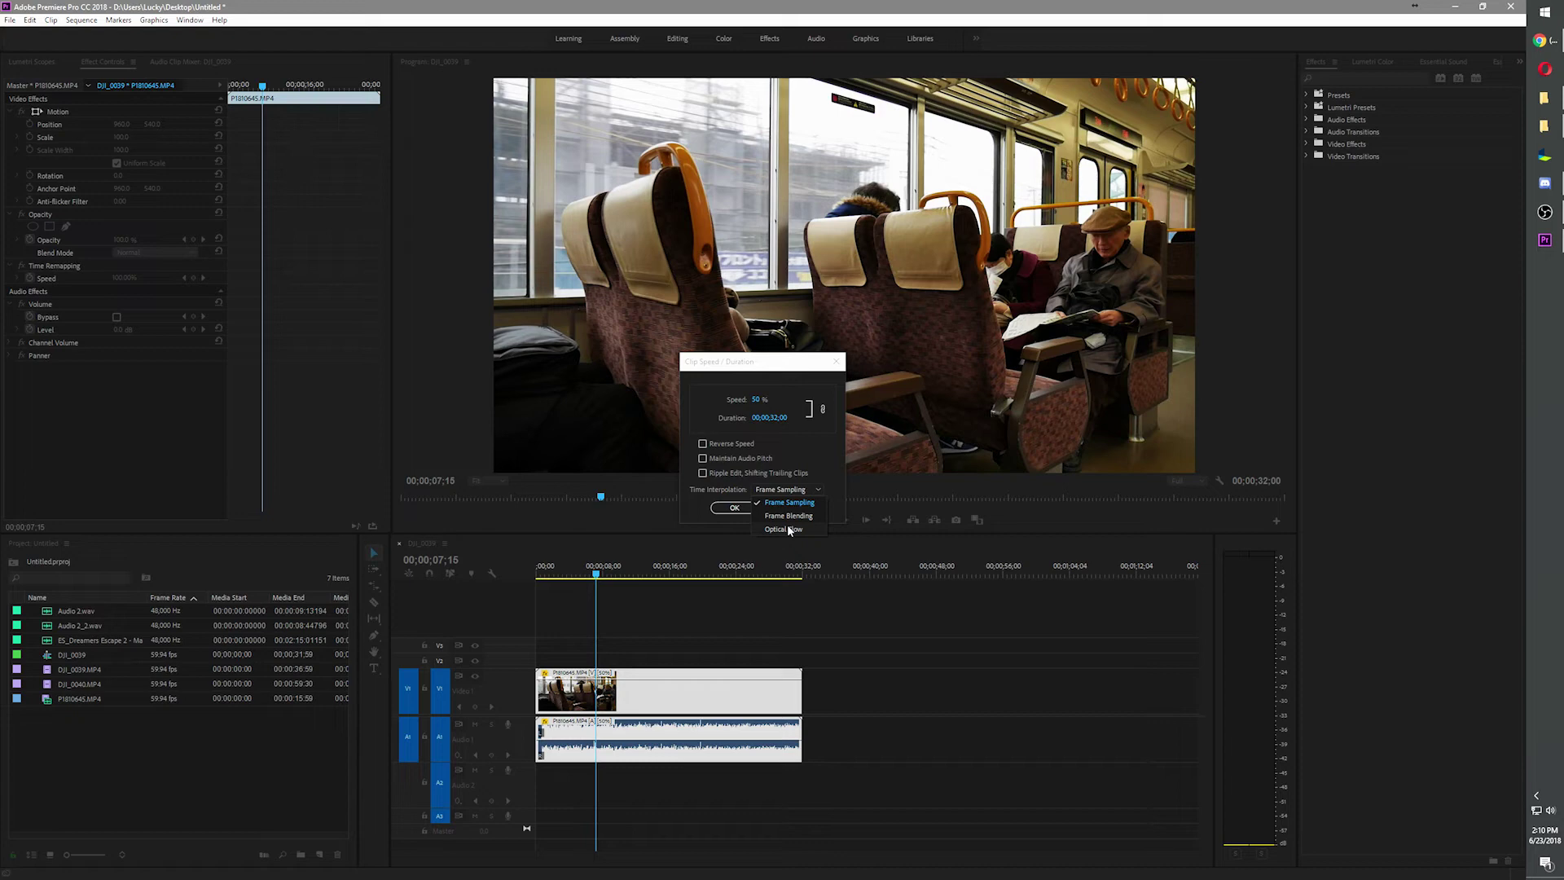
left_click(785, 502)
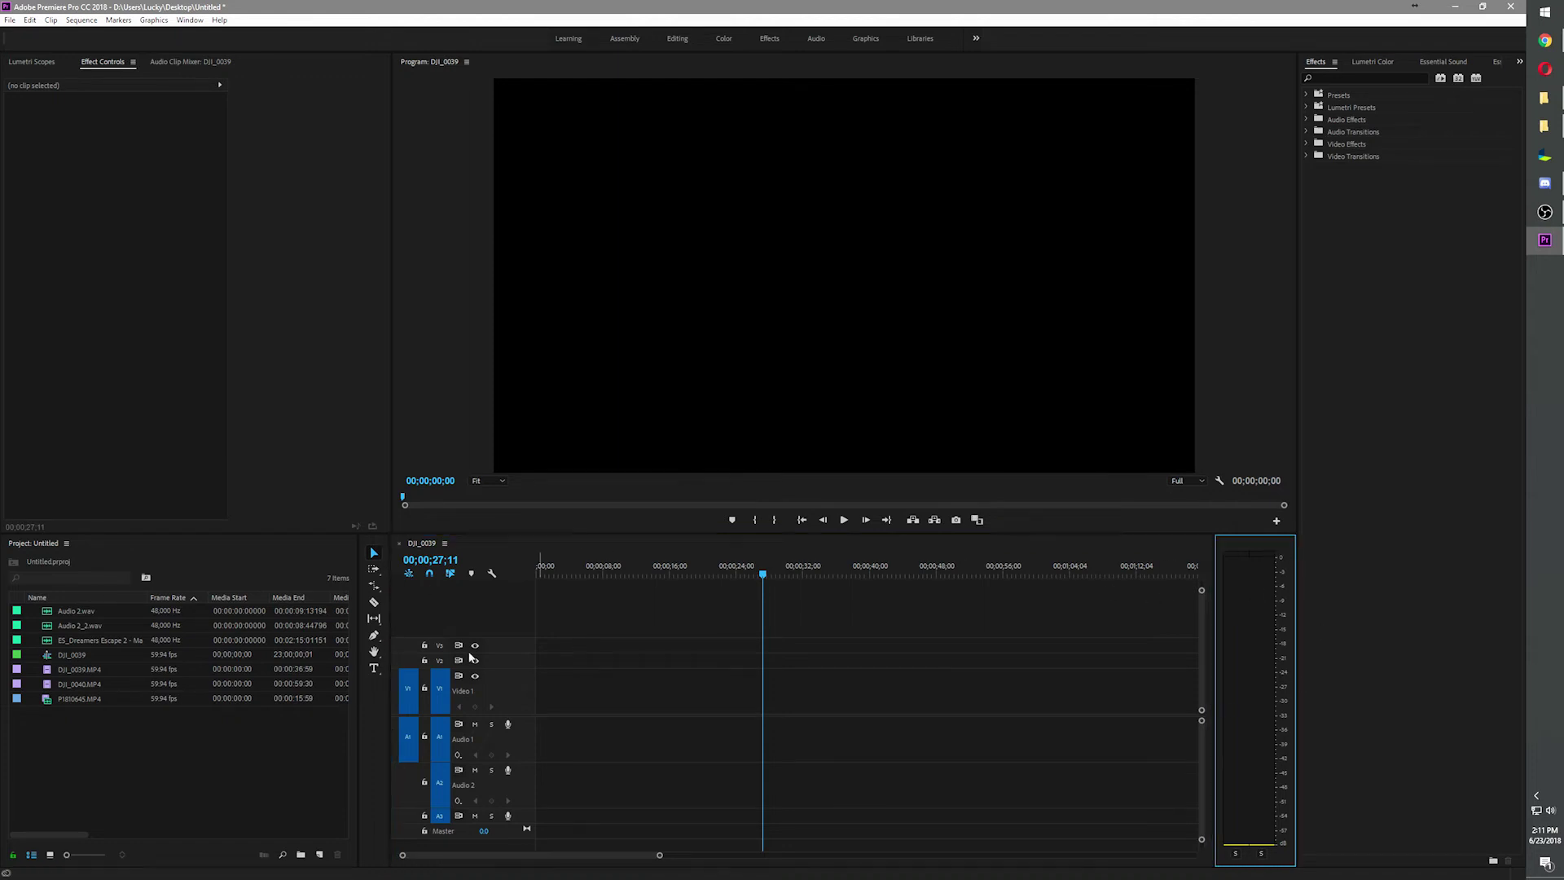
- Place the ES_Dreamers Escape 2 music on the Audio 1 track at the sequence start and play it from the beginning
left_click_drag(76, 641, 529, 738)
left_click(1229, 638)
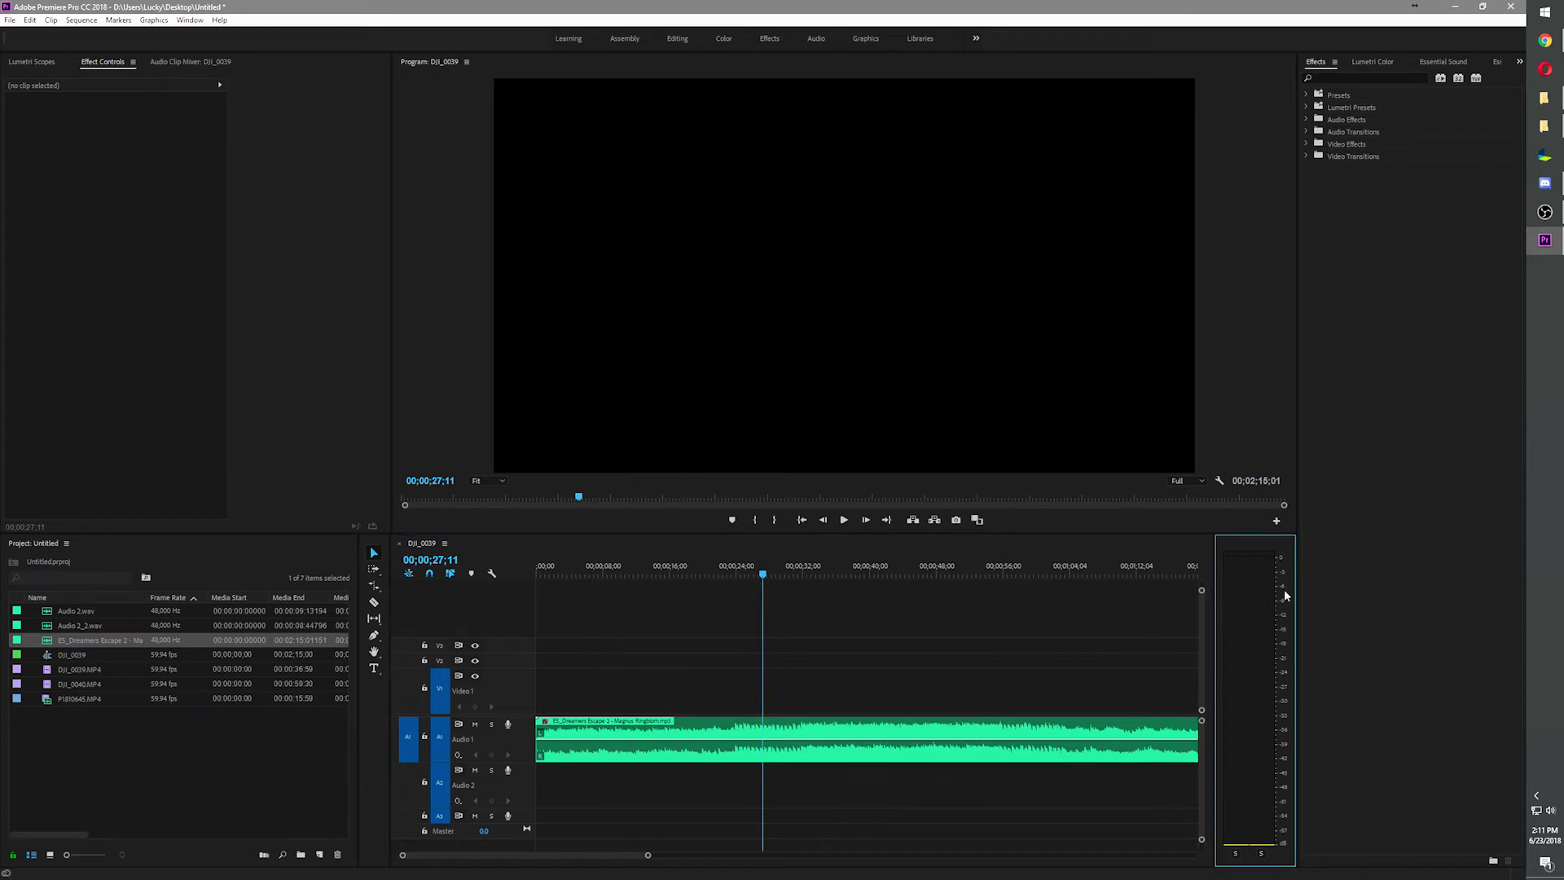
left_click(734, 737)
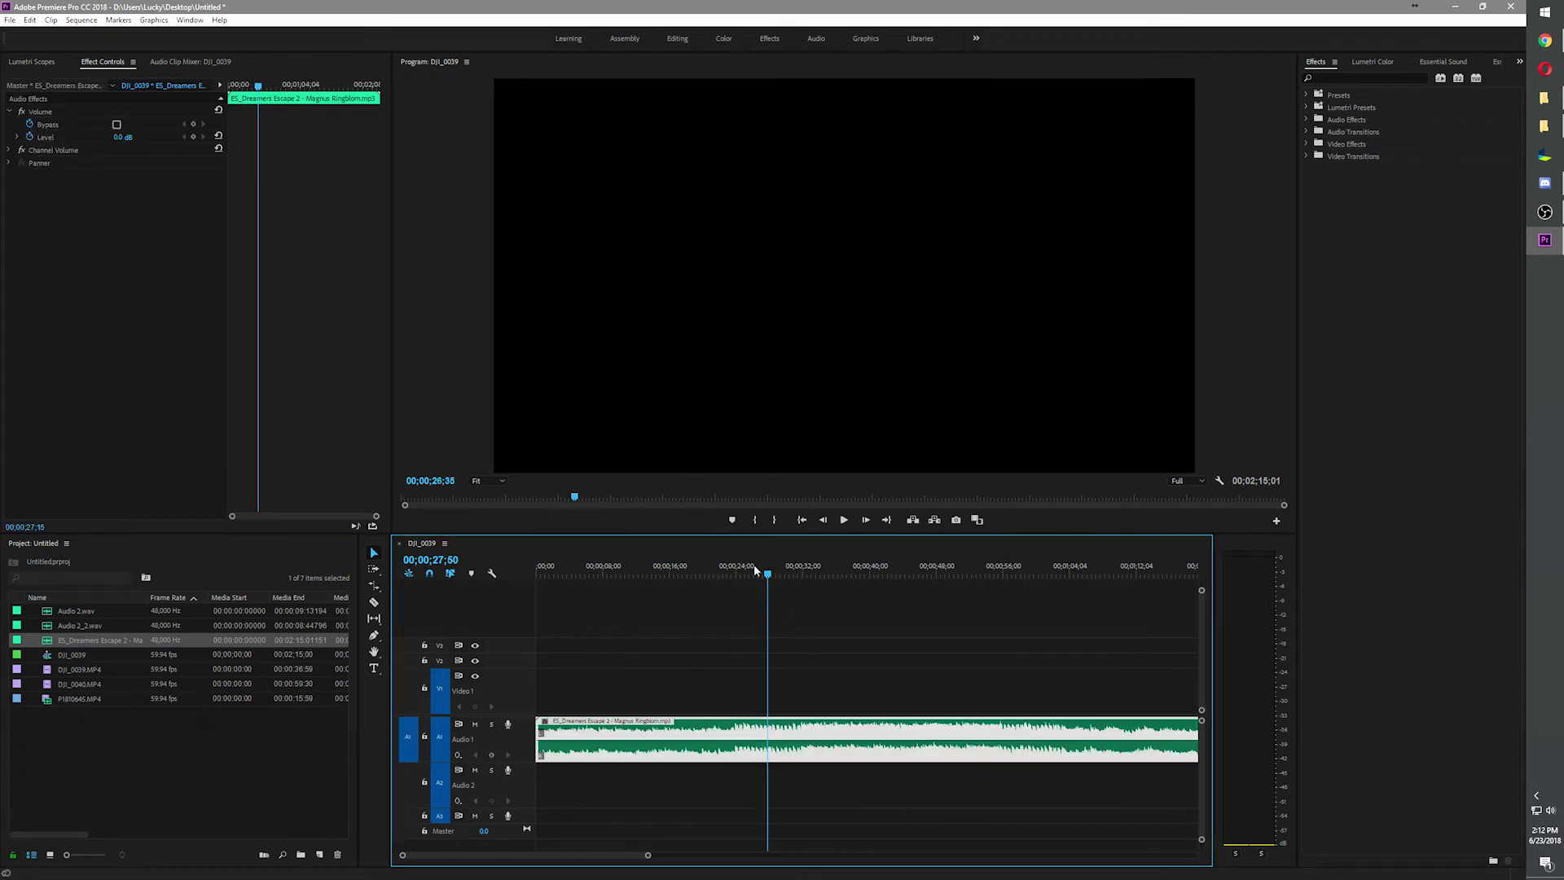
left_click(546, 567)
key("space")
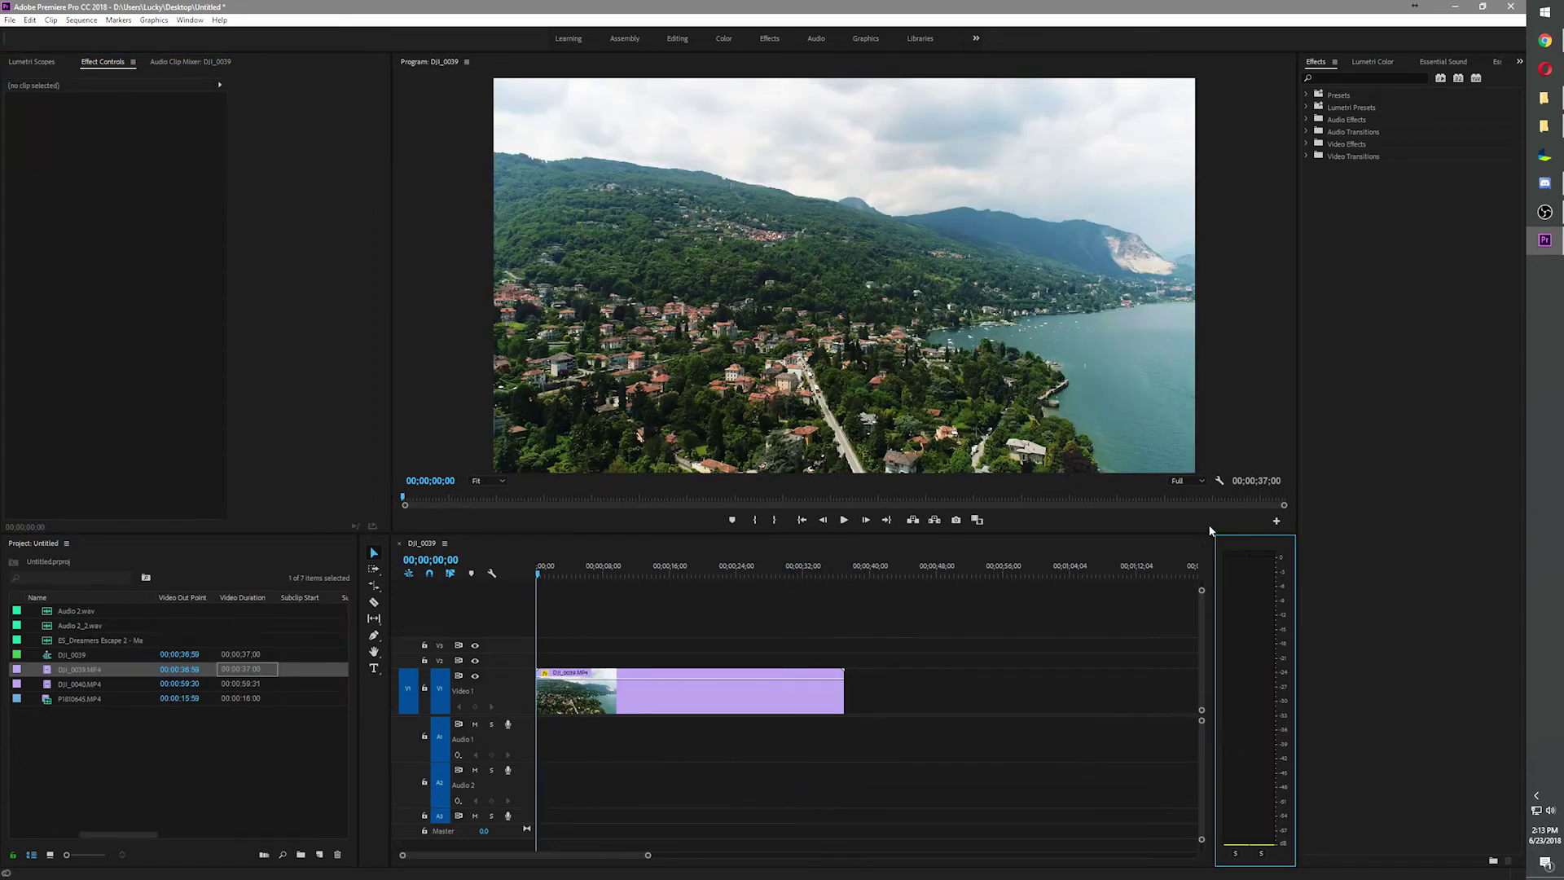
- Select the DJI_0039 clip at the playhead and view the program preview at 200% and 400% zoom before returning it to Fit
left_click(425, 133)
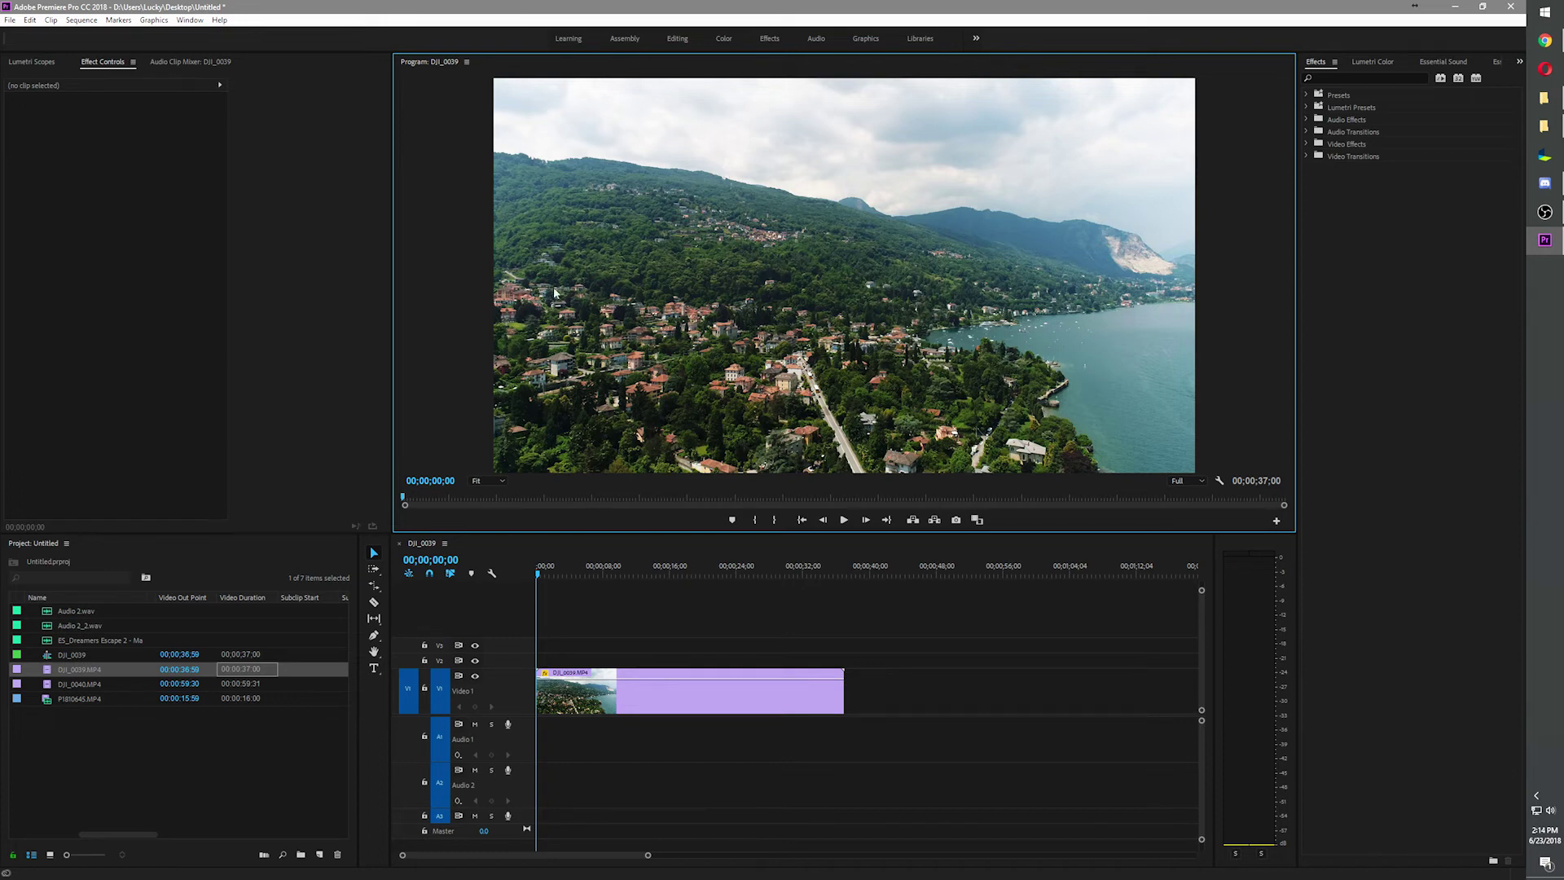
key("d")
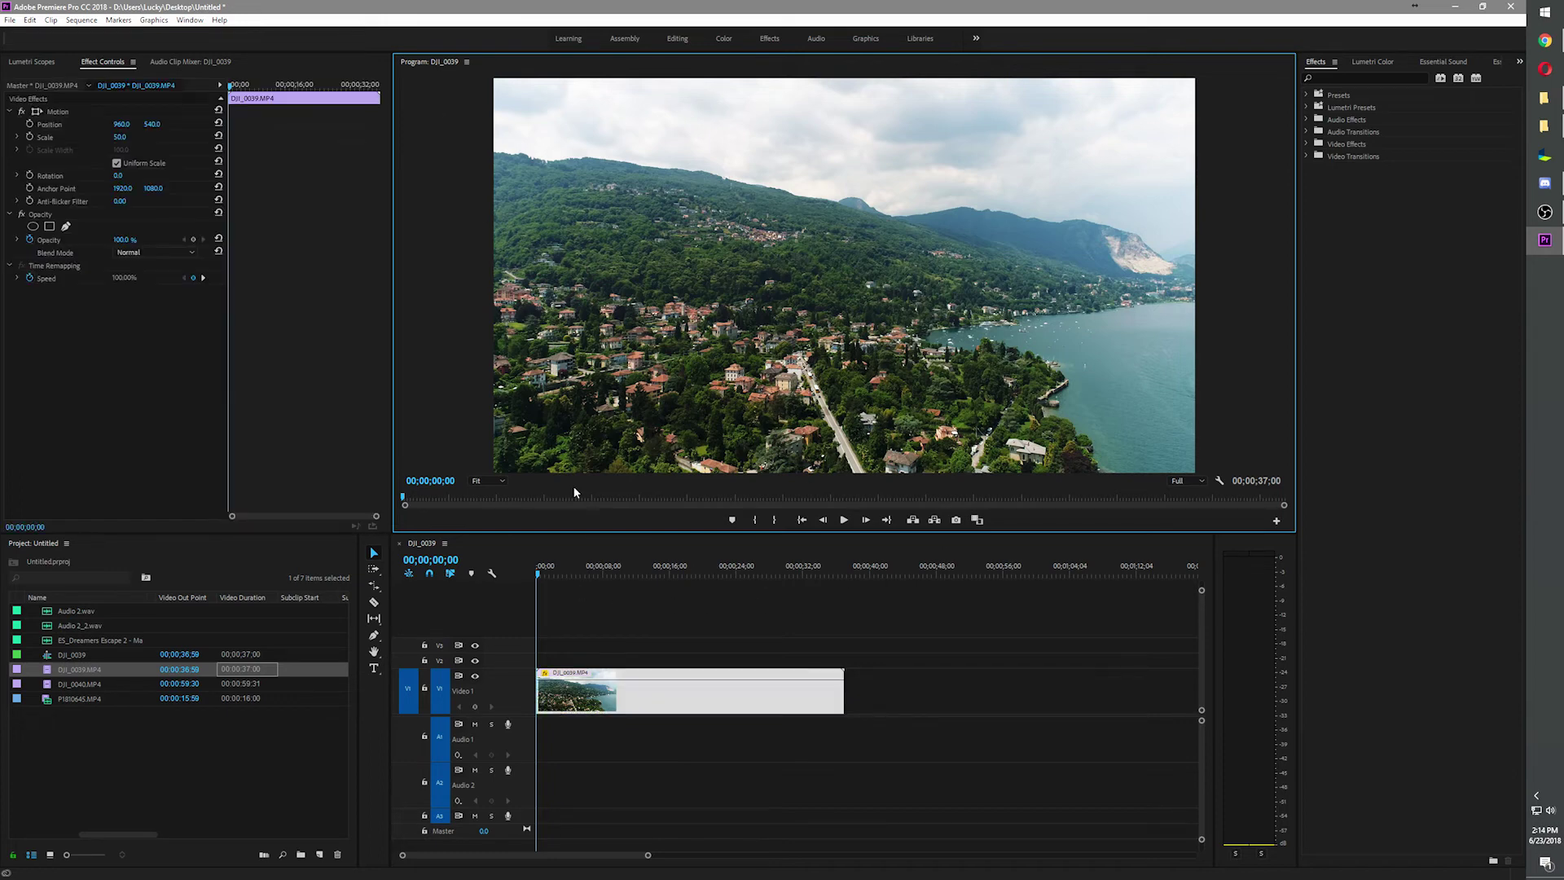
left_click(488, 486)
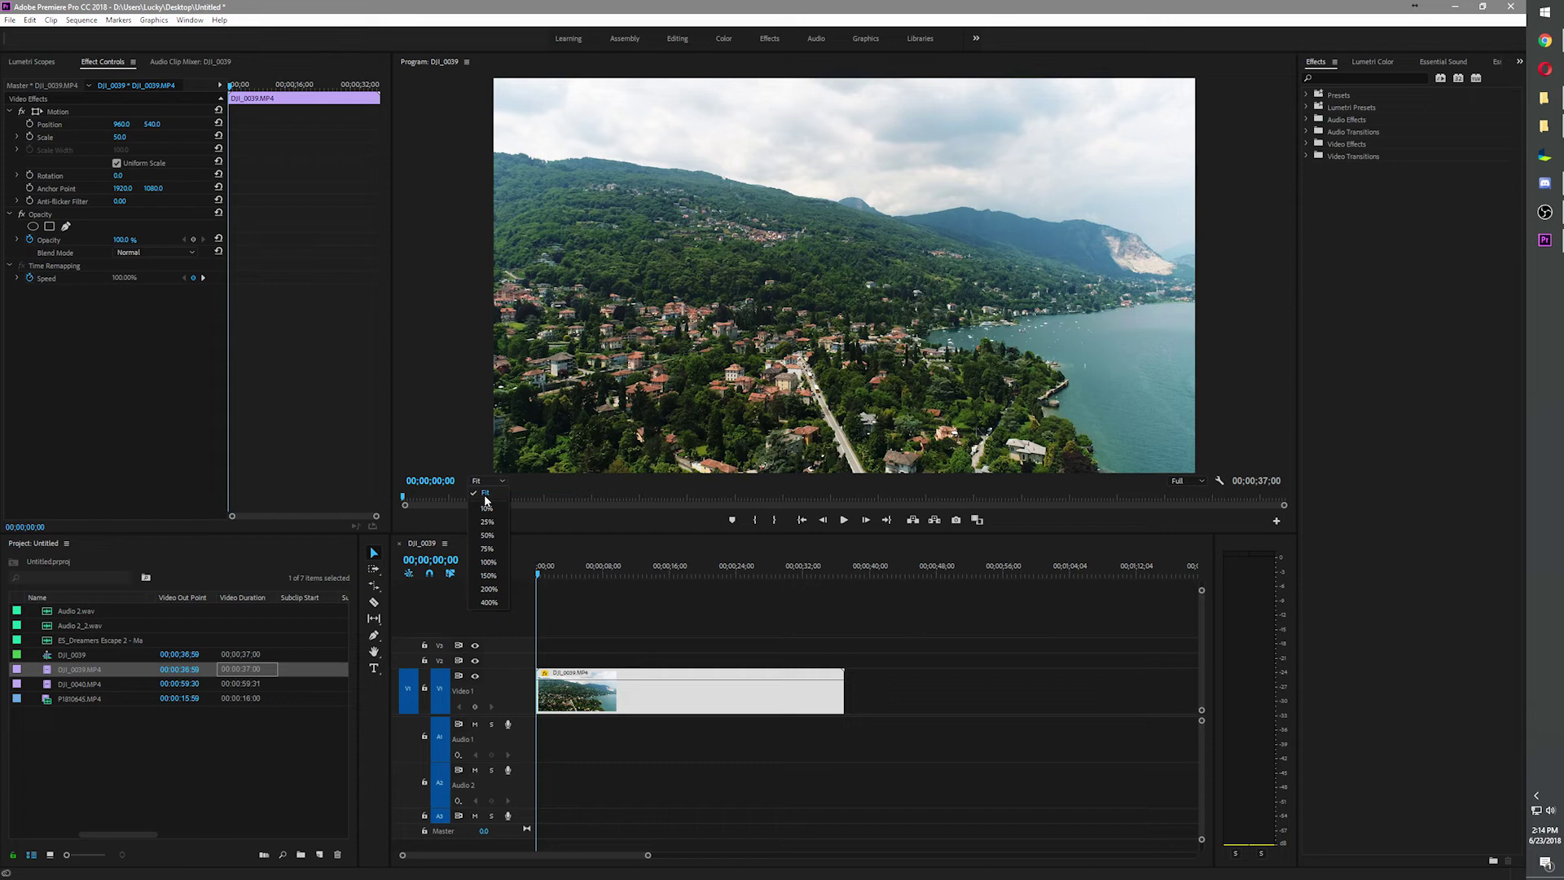
left_click(490, 589)
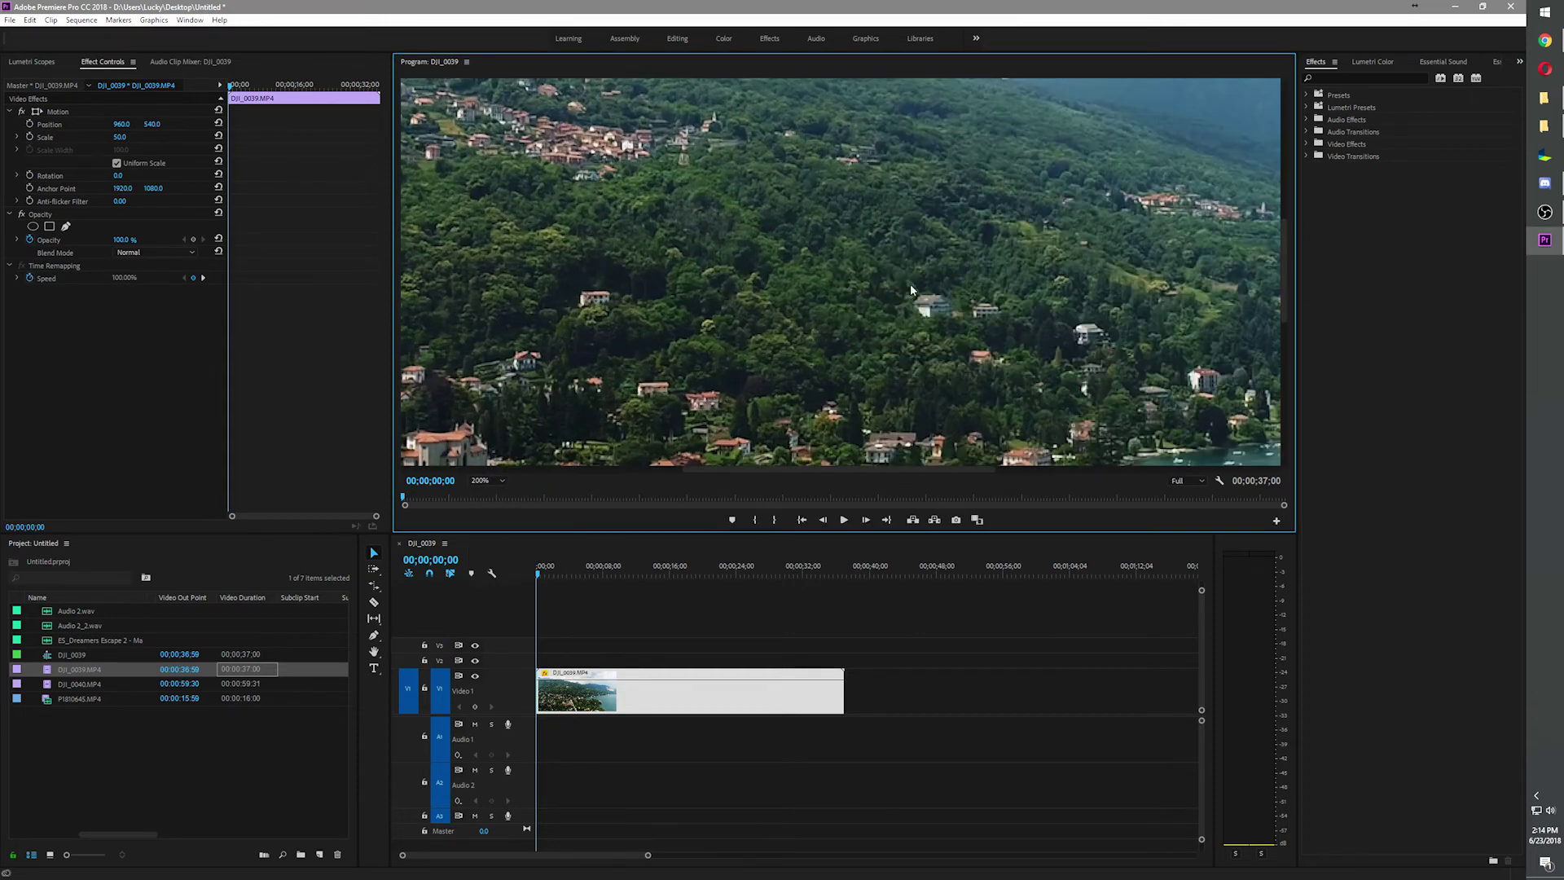
left_click(501, 482)
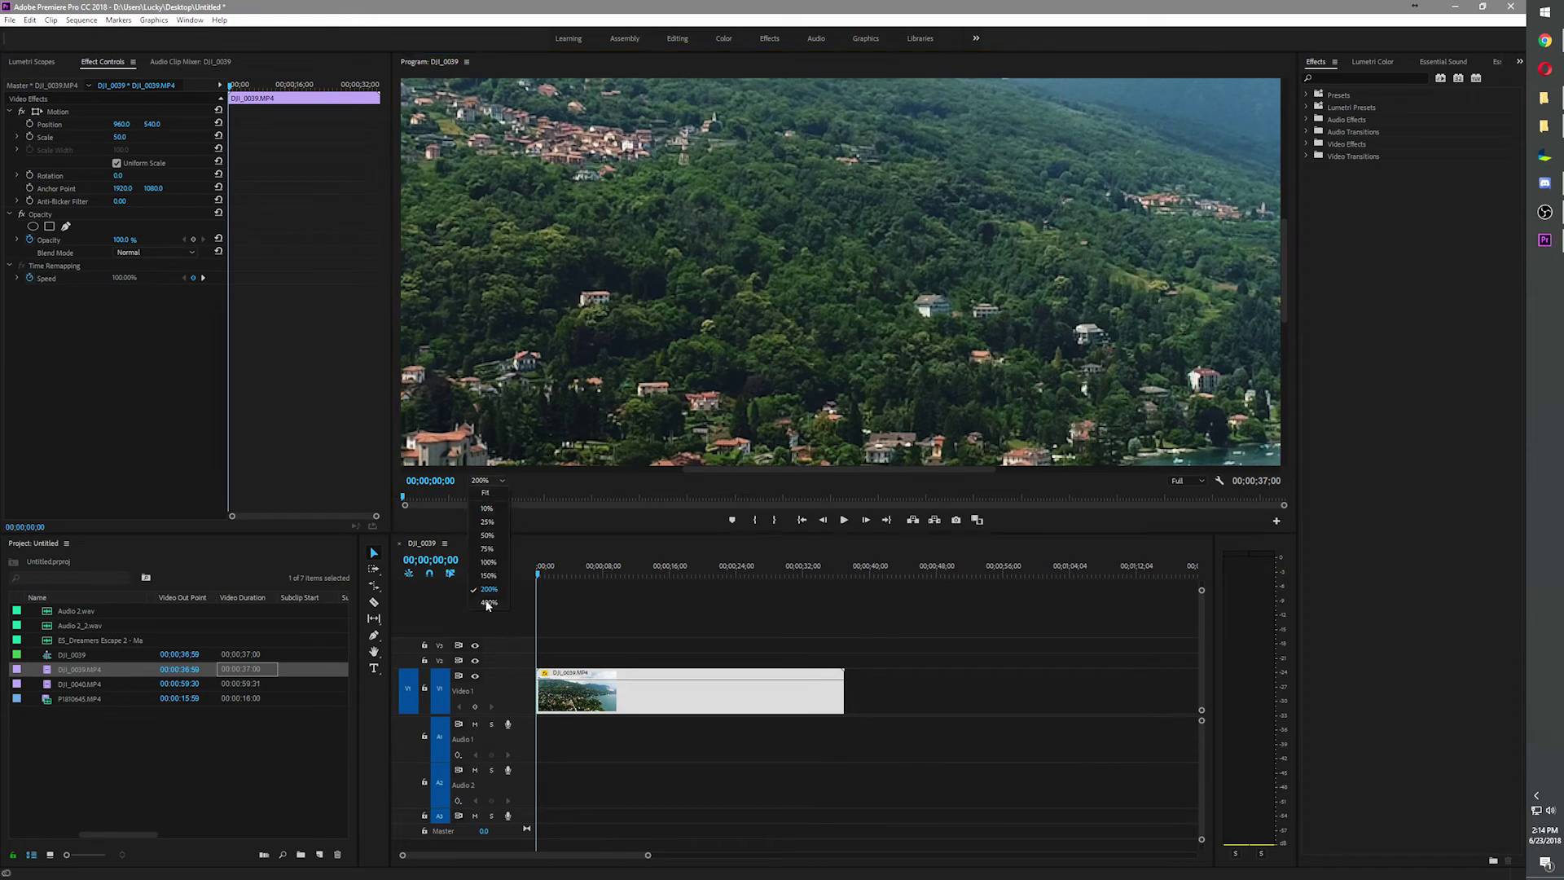
left_click(488, 603)
left_click(500, 481)
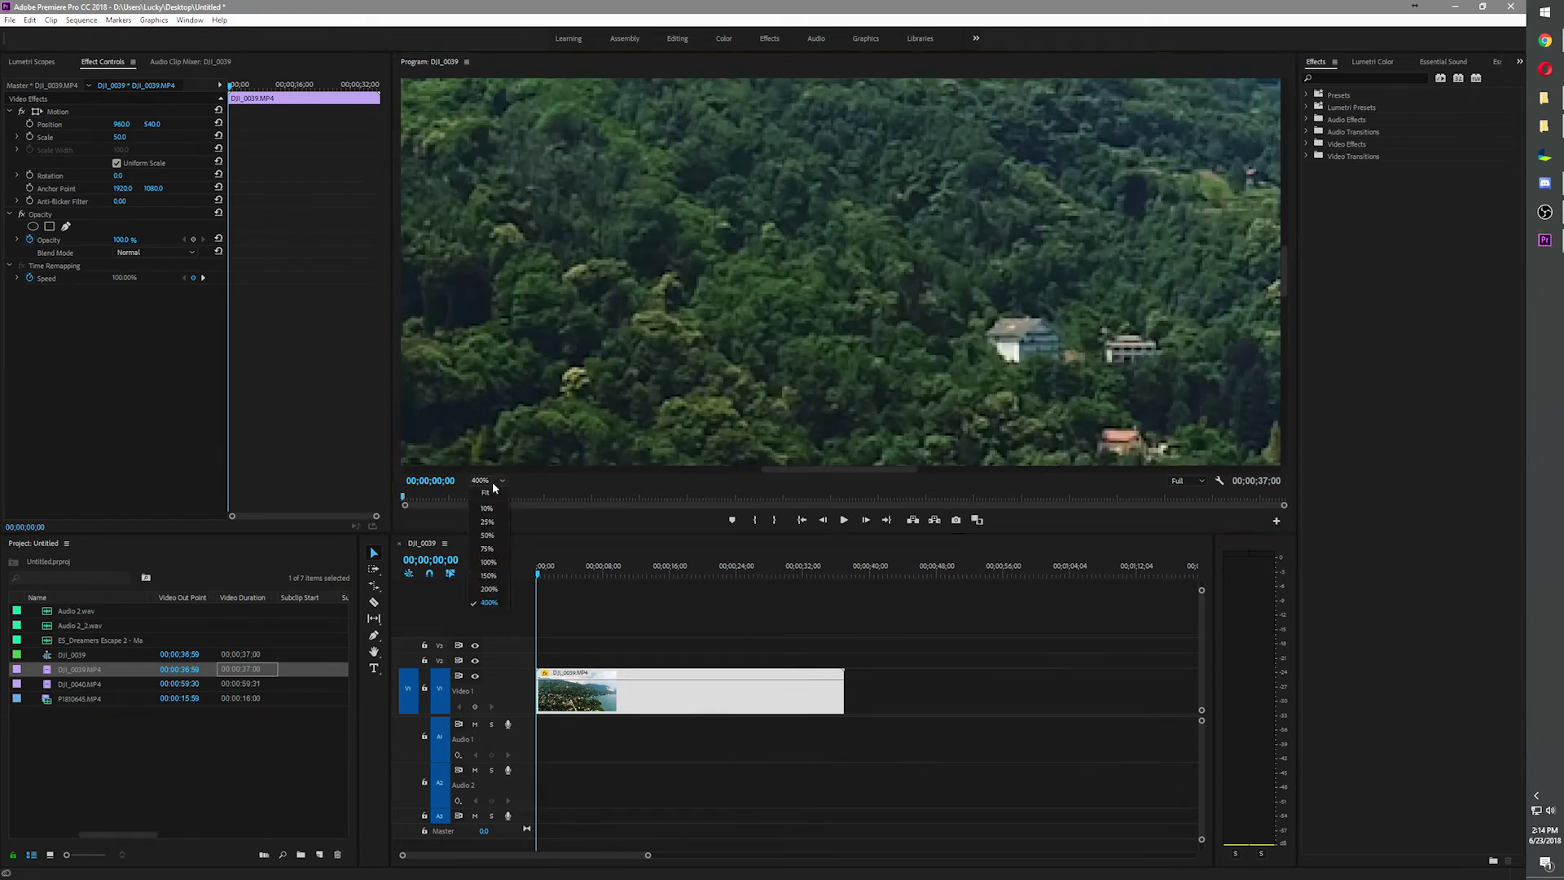
left_click(491, 491)
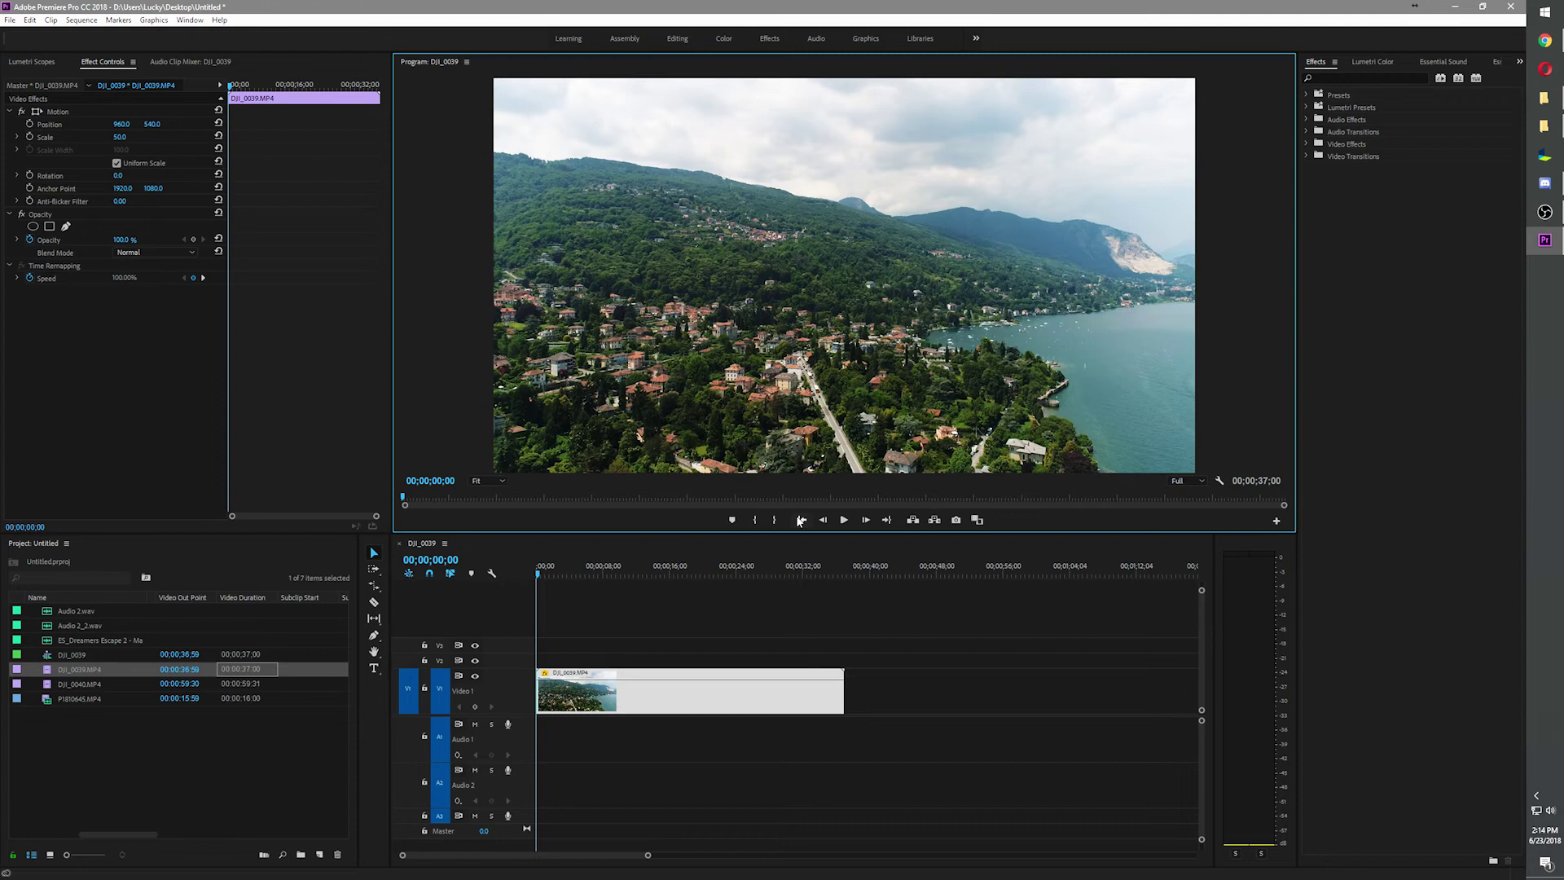
- Play the sequence to about 10 seconds, stop there and add a marker at the playhead
left_click(845, 521)
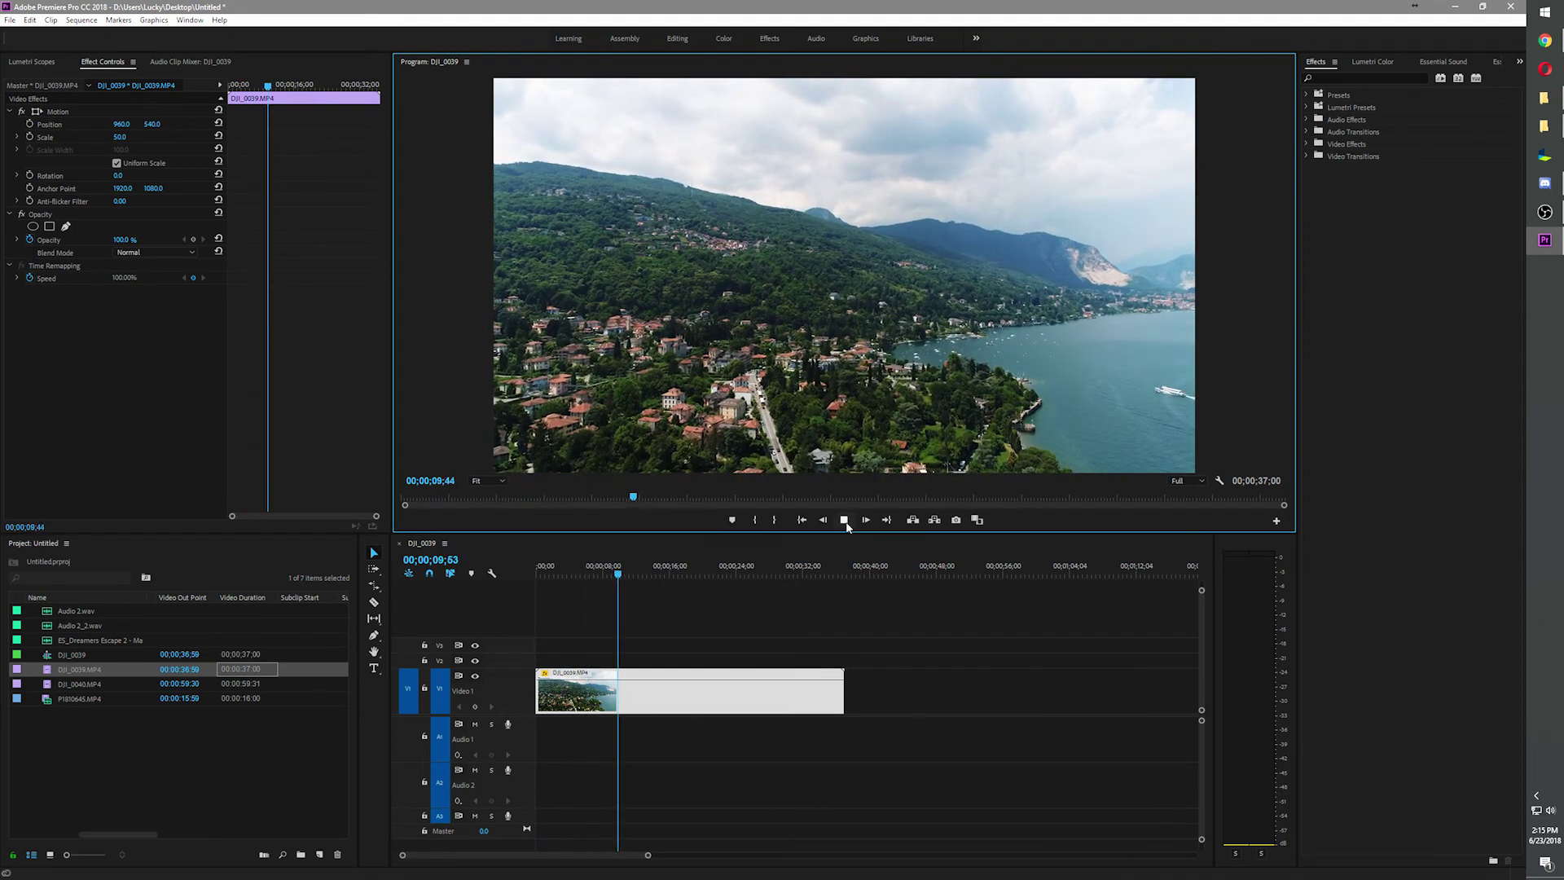
left_click(844, 522)
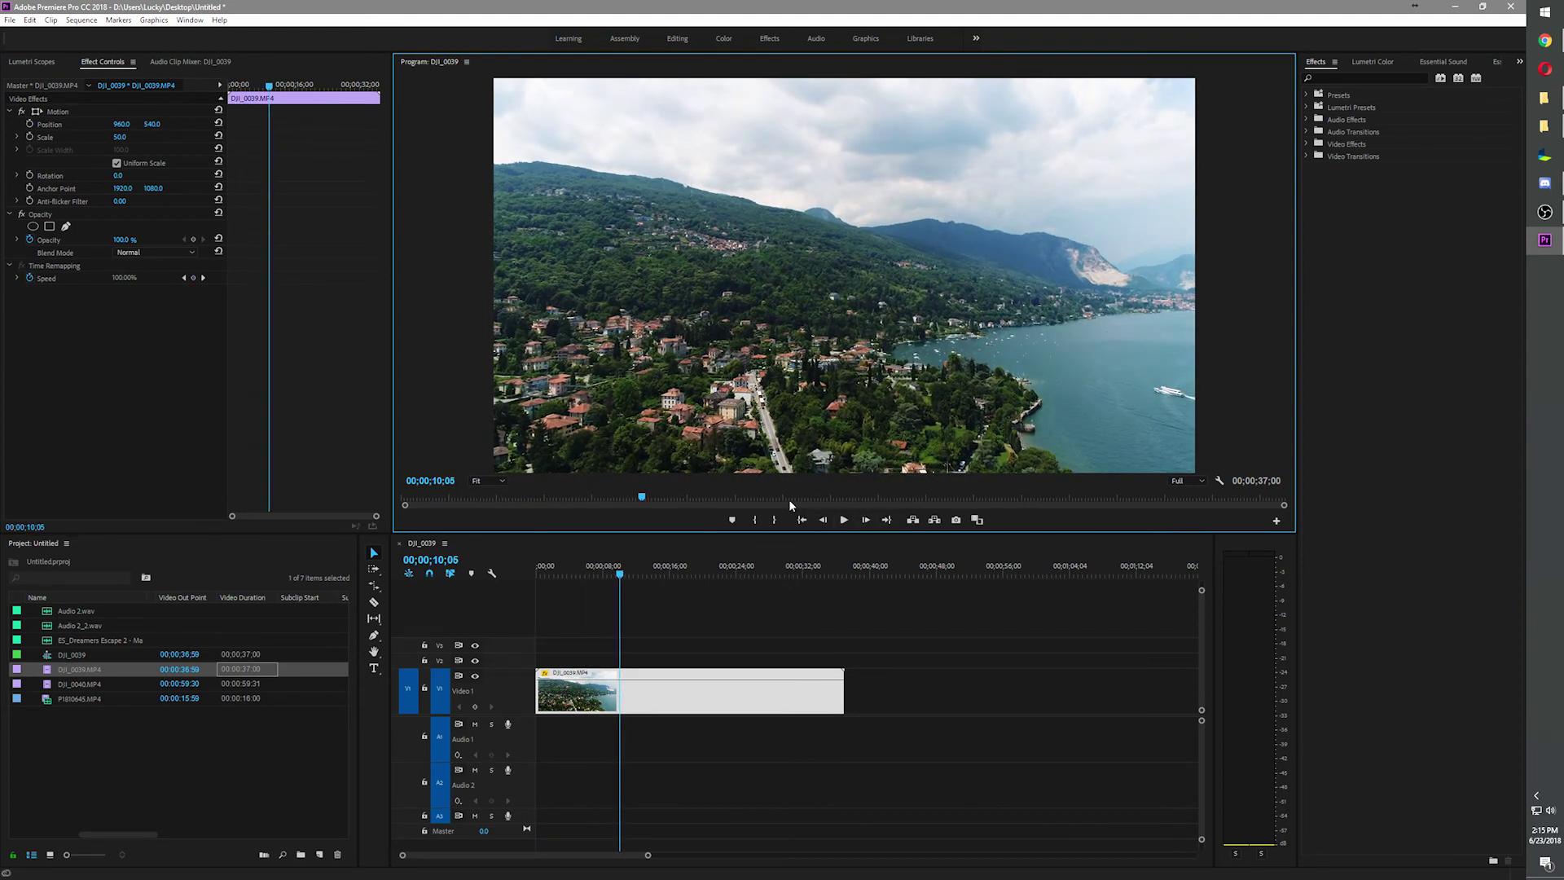
left_click(733, 521)
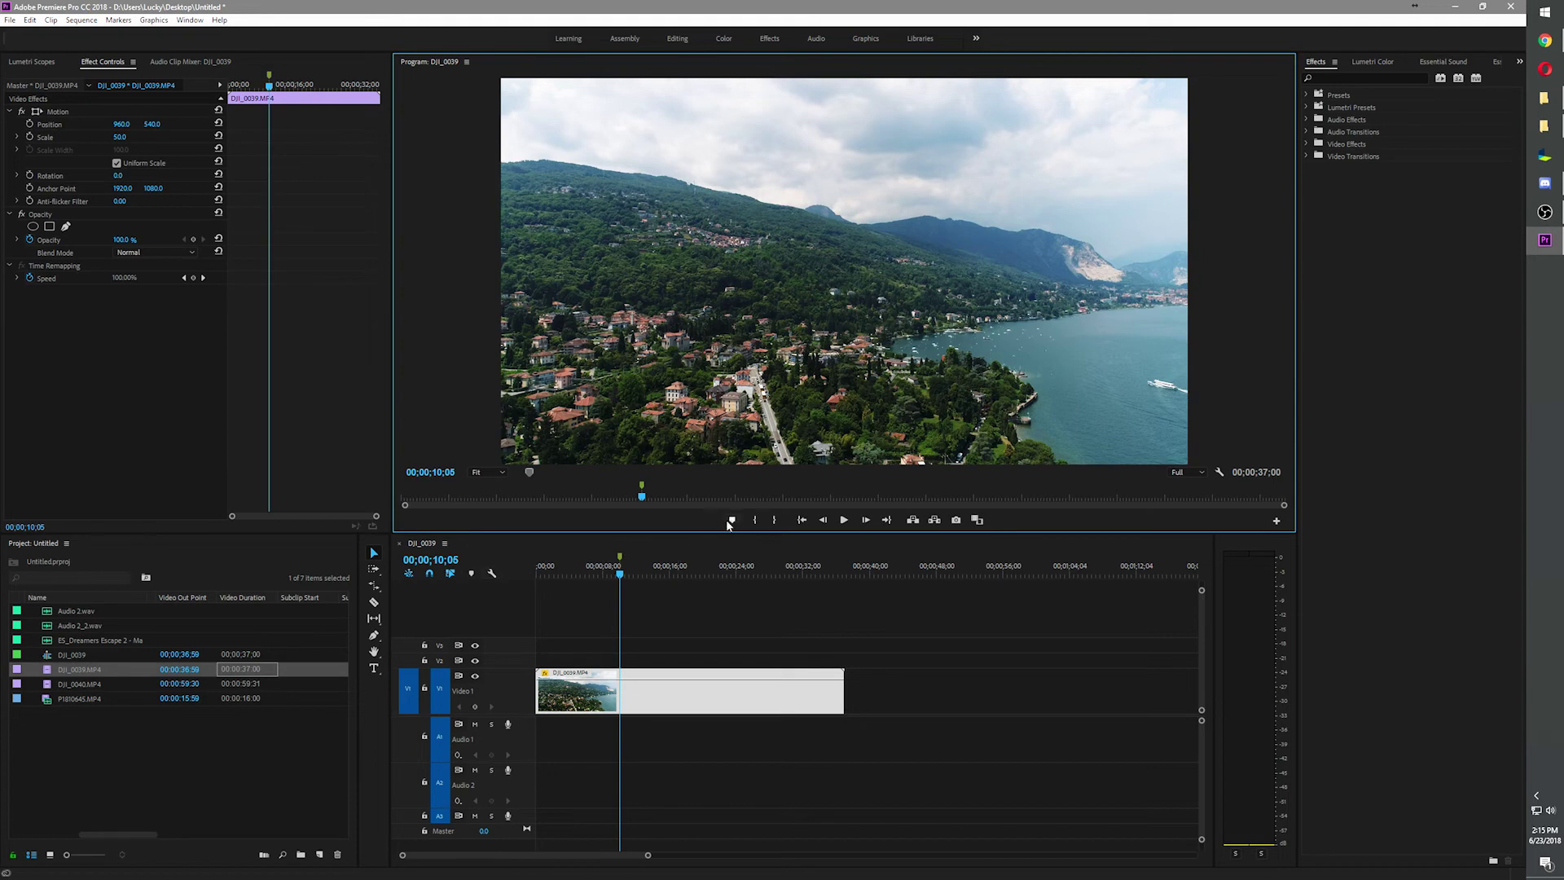
- Export the frame at 00;00;21;37 as a PNG still named thumbnail
left_click_drag(622, 561, 714, 577)
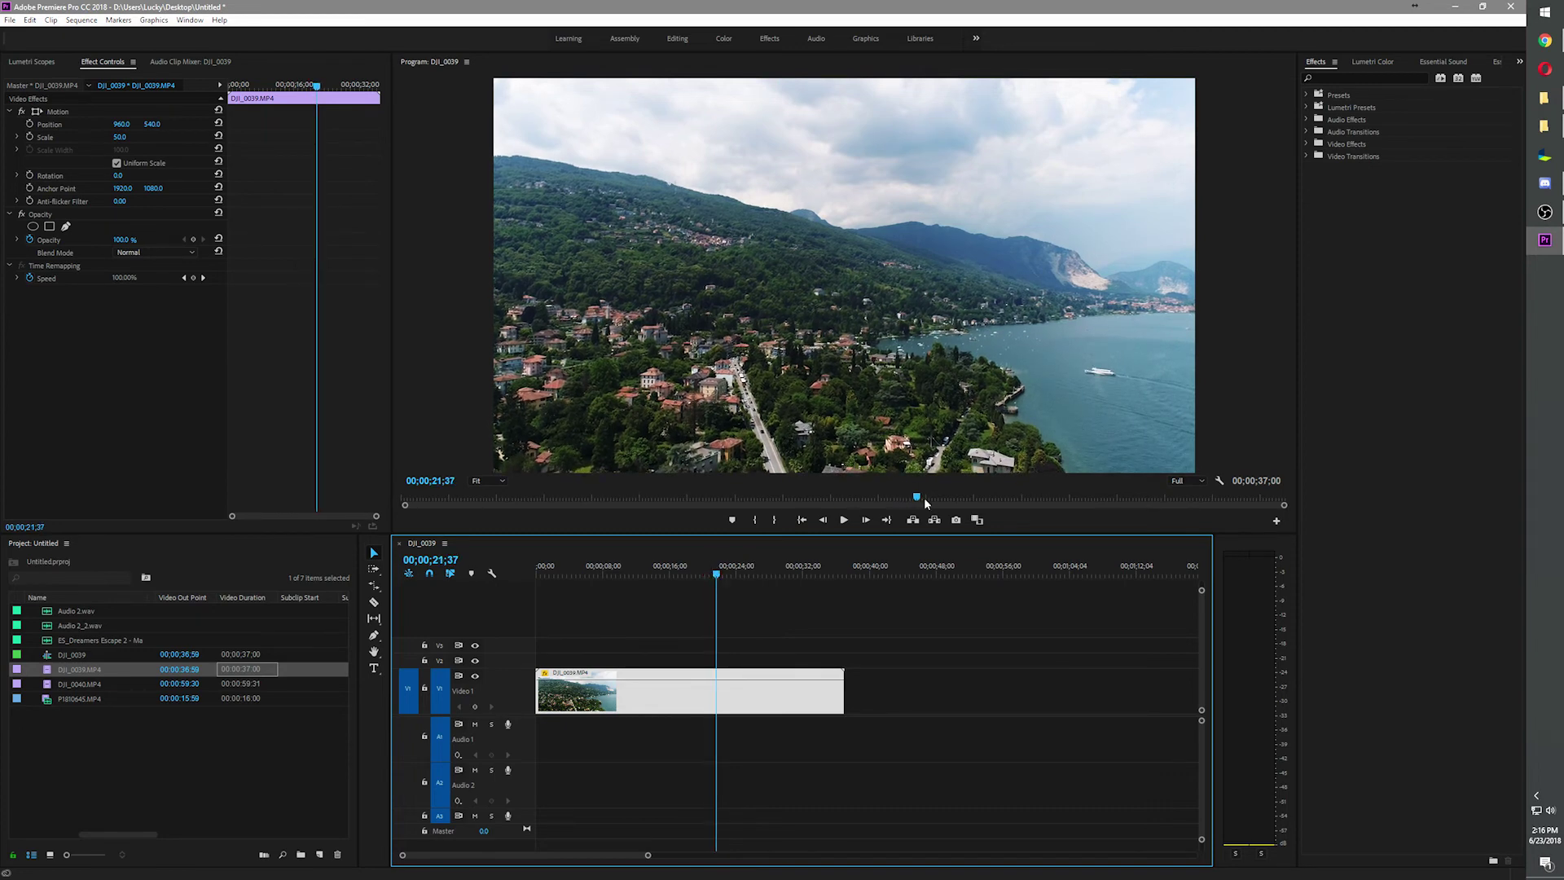
left_click(959, 527)
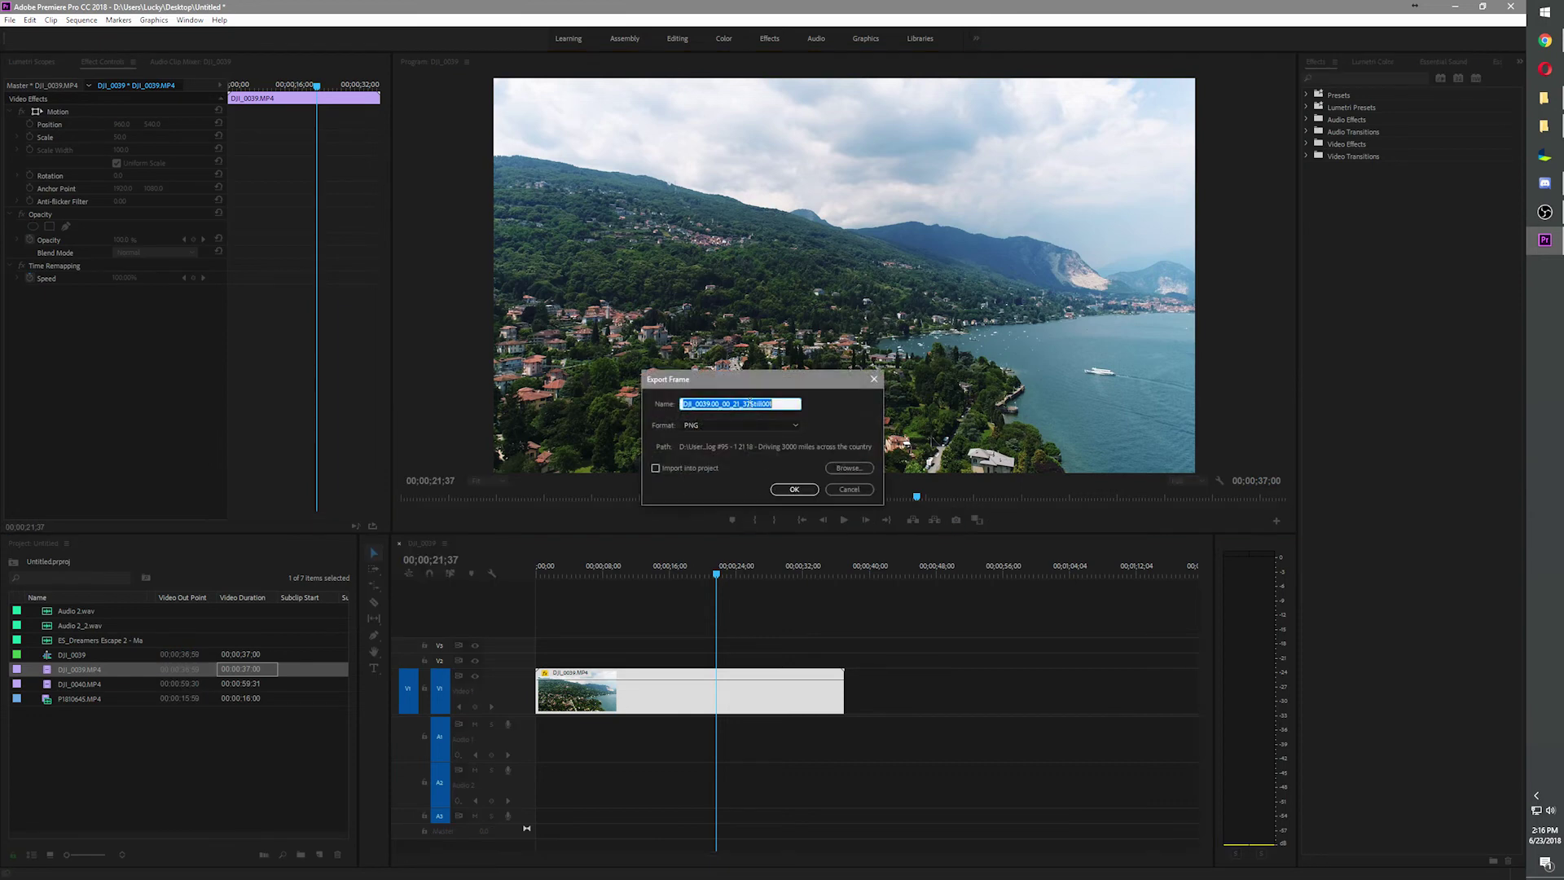
left_click(780, 404)
double_click(778, 404)
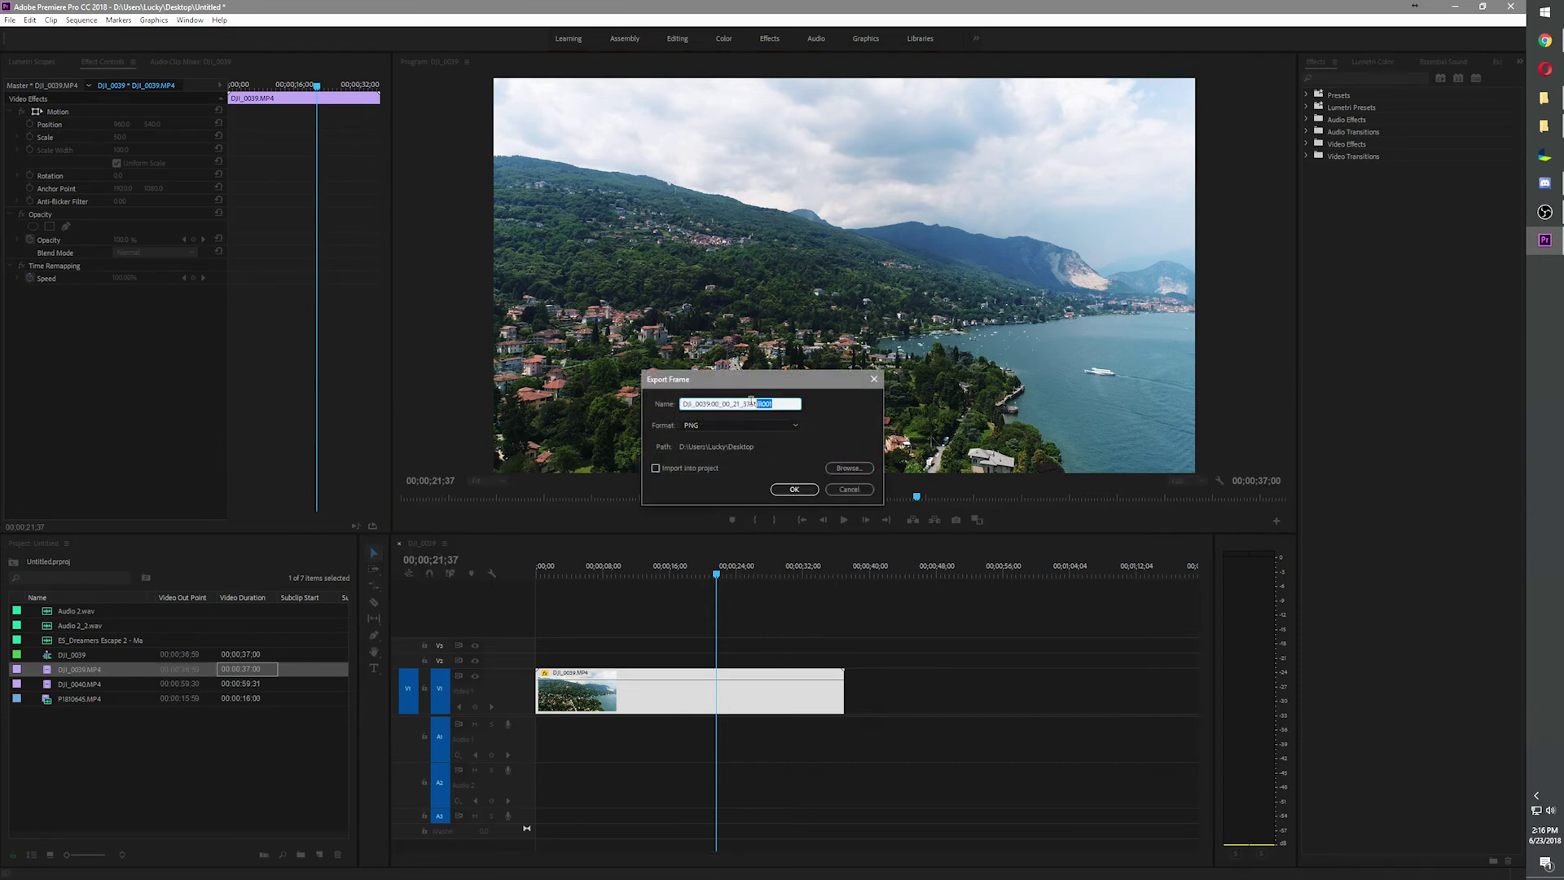
type("thumbnail")
left_click(699, 426)
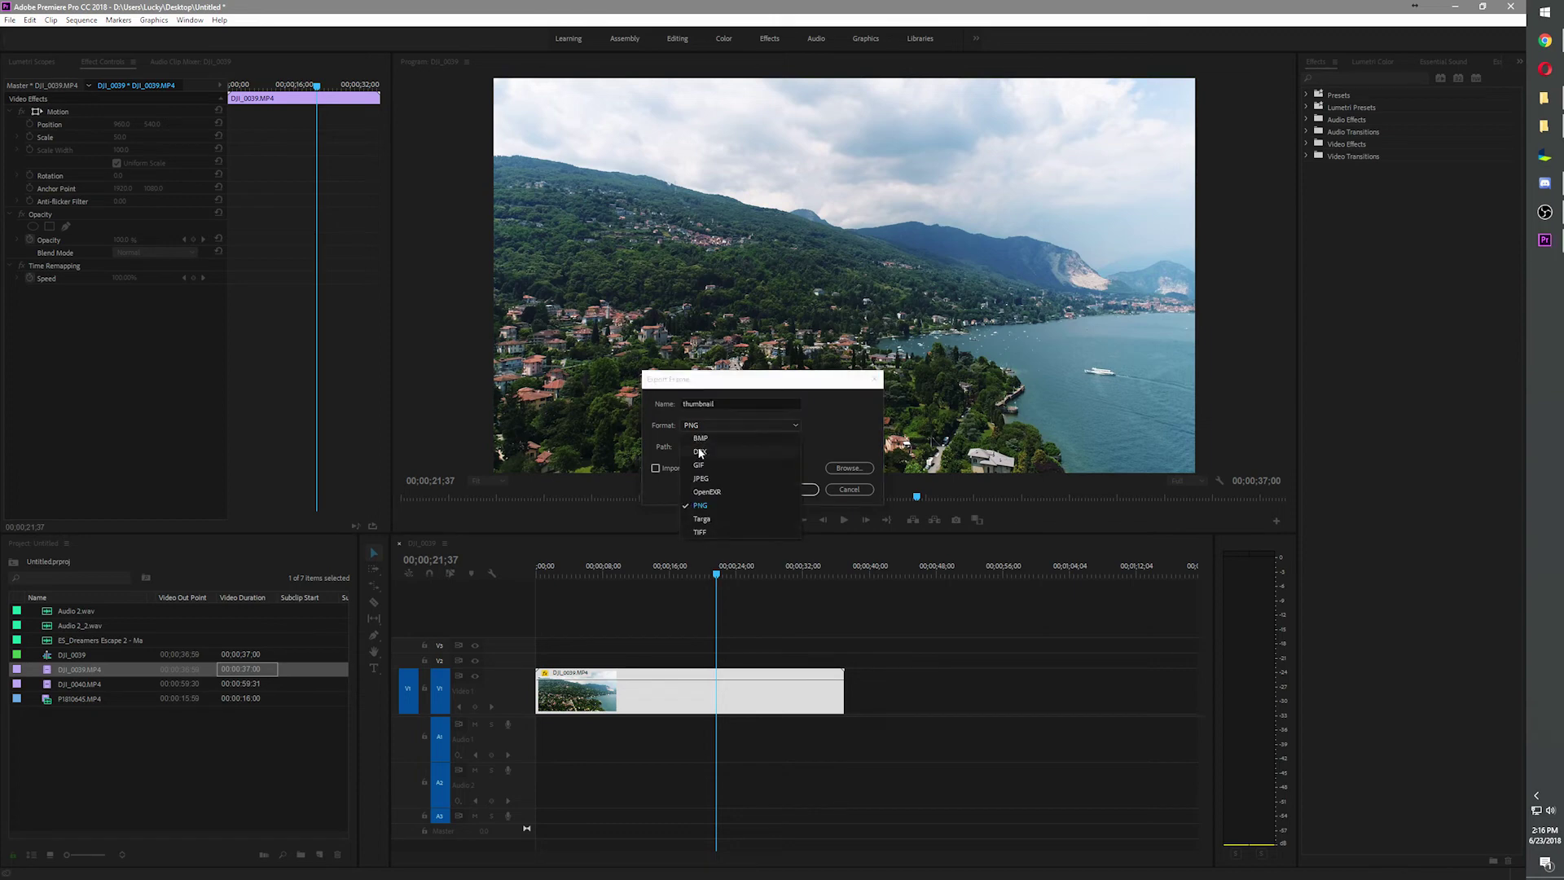
left_click(699, 510)
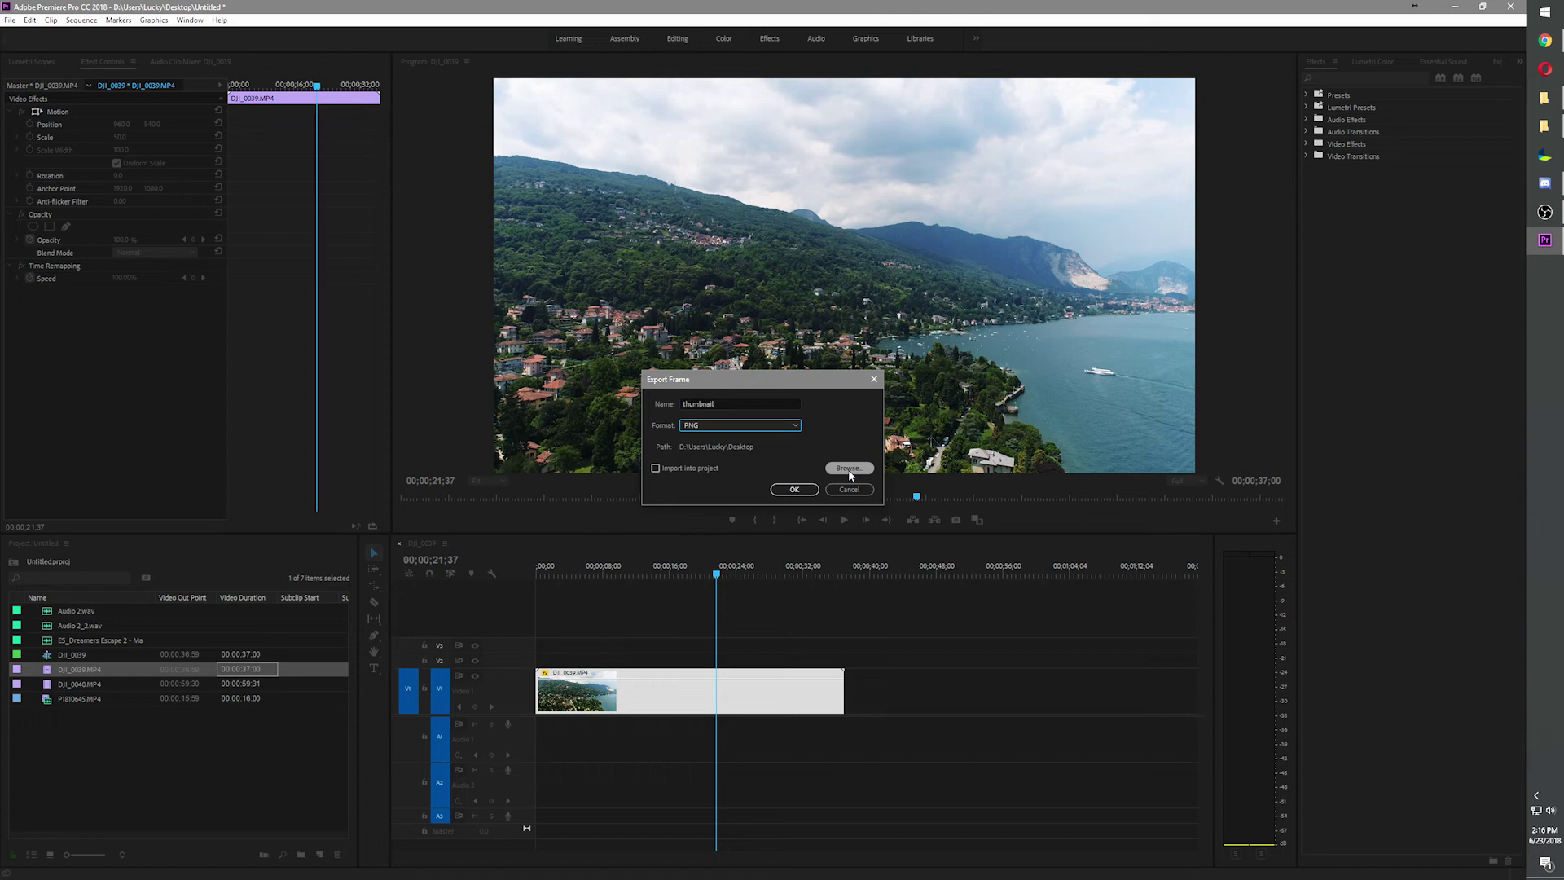
left_click(802, 492)
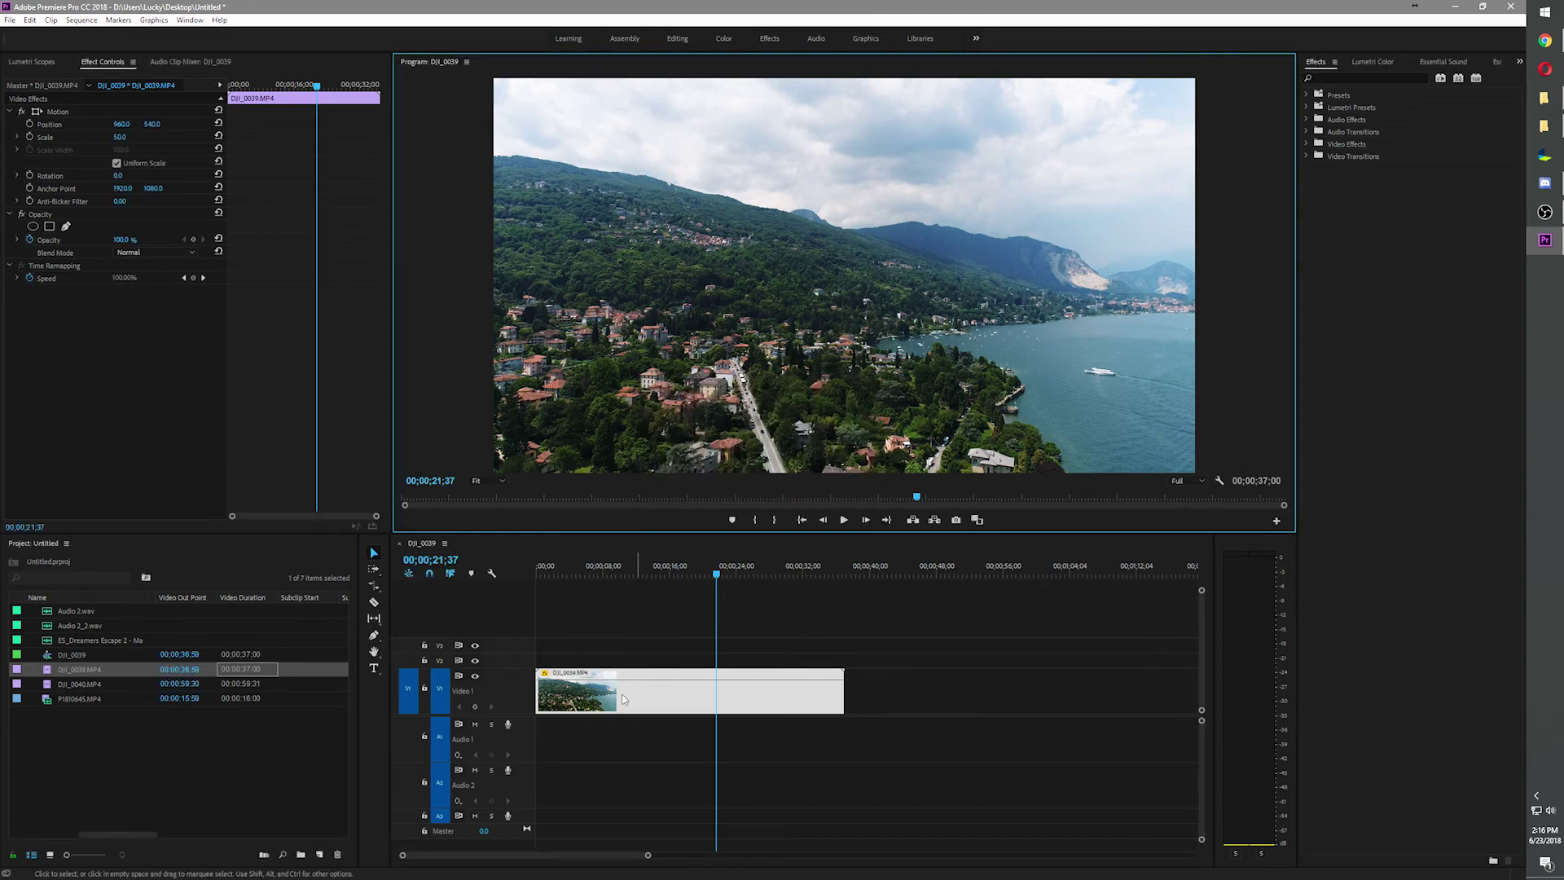
- Test playback at 1/2 and 1/4 resolution, stop it and restore the playback resolution to Full
left_click(1188, 481)
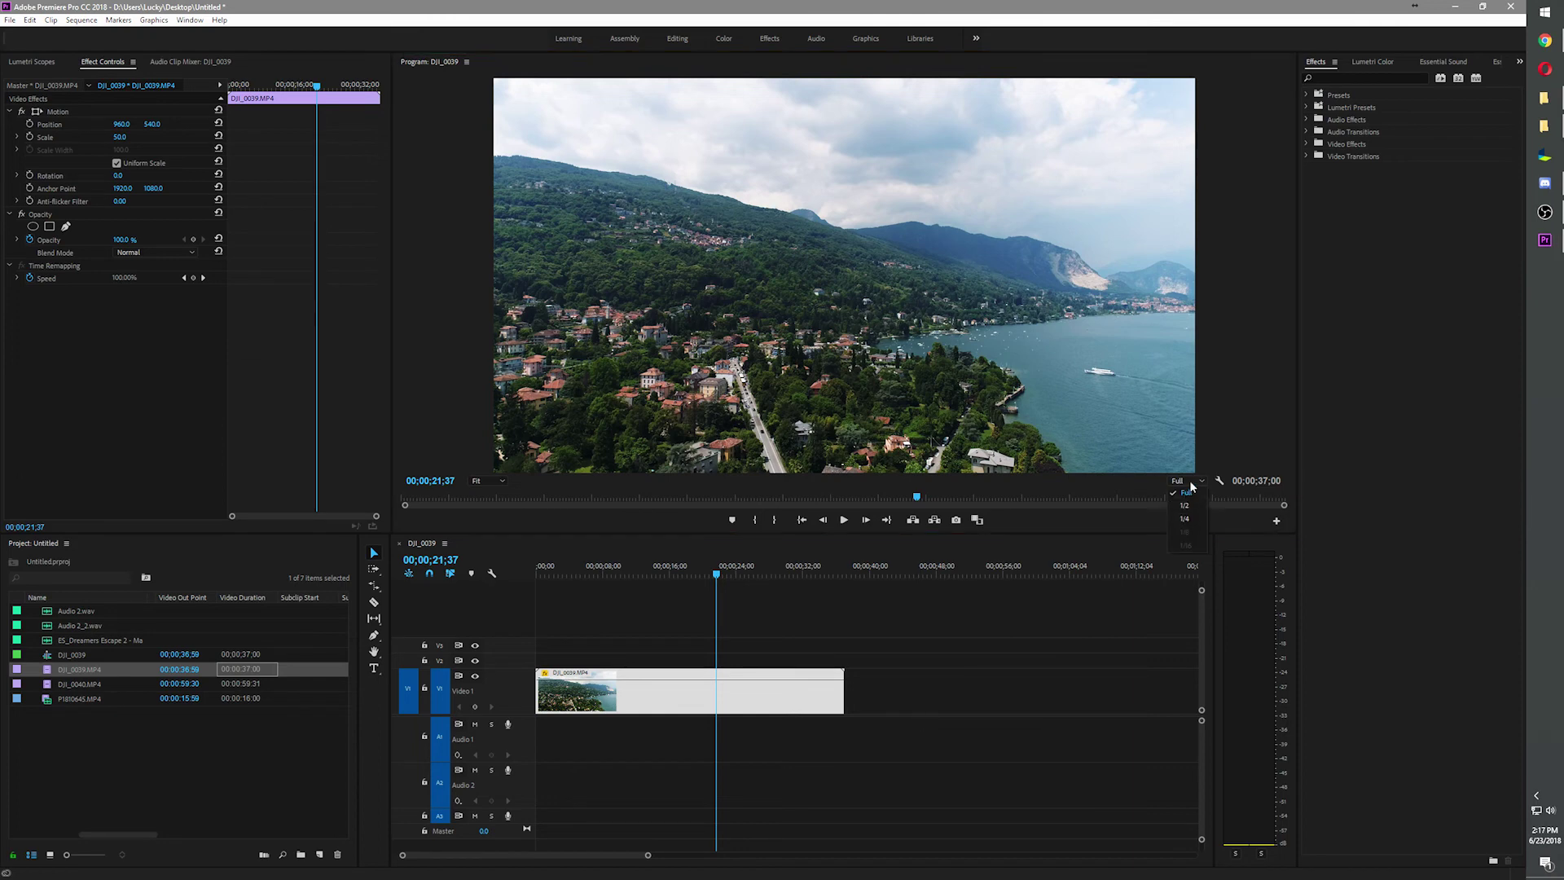
left_click(1190, 485)
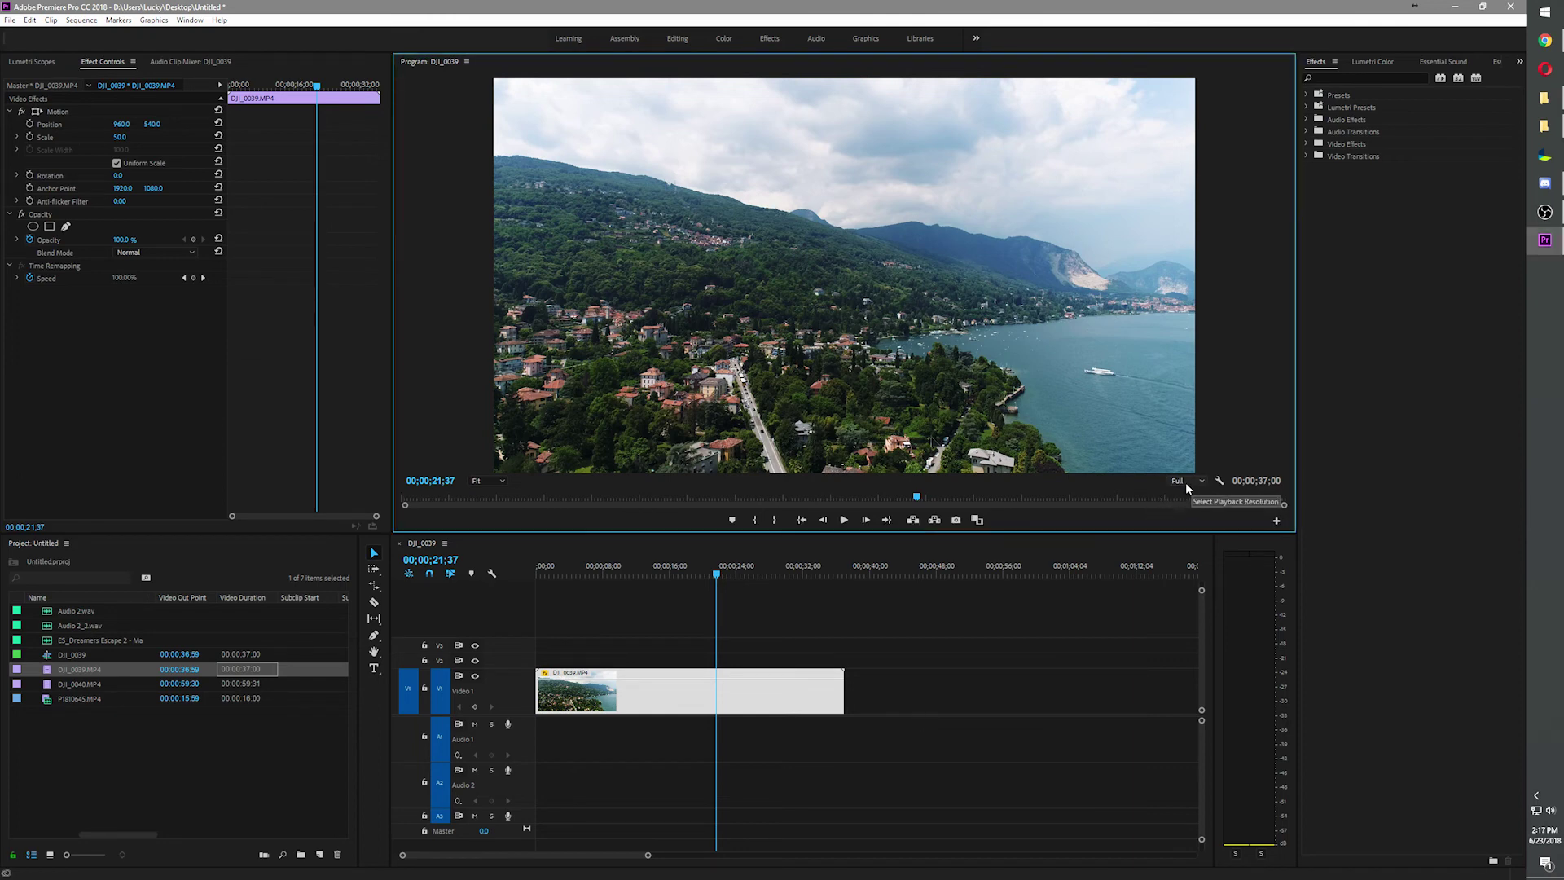
left_click(1195, 482)
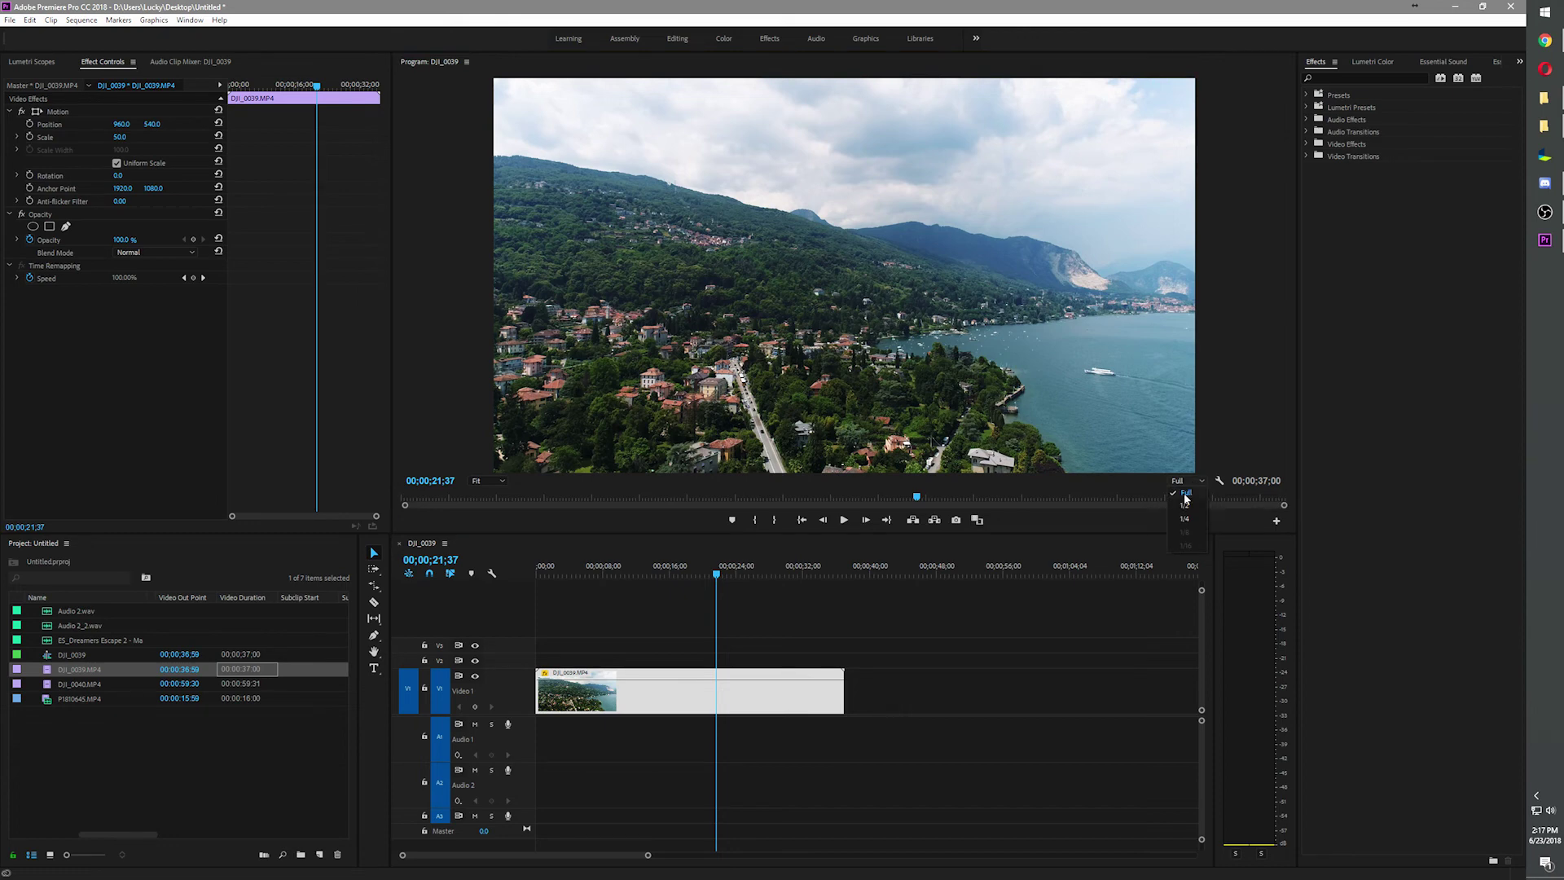
left_click(1186, 506)
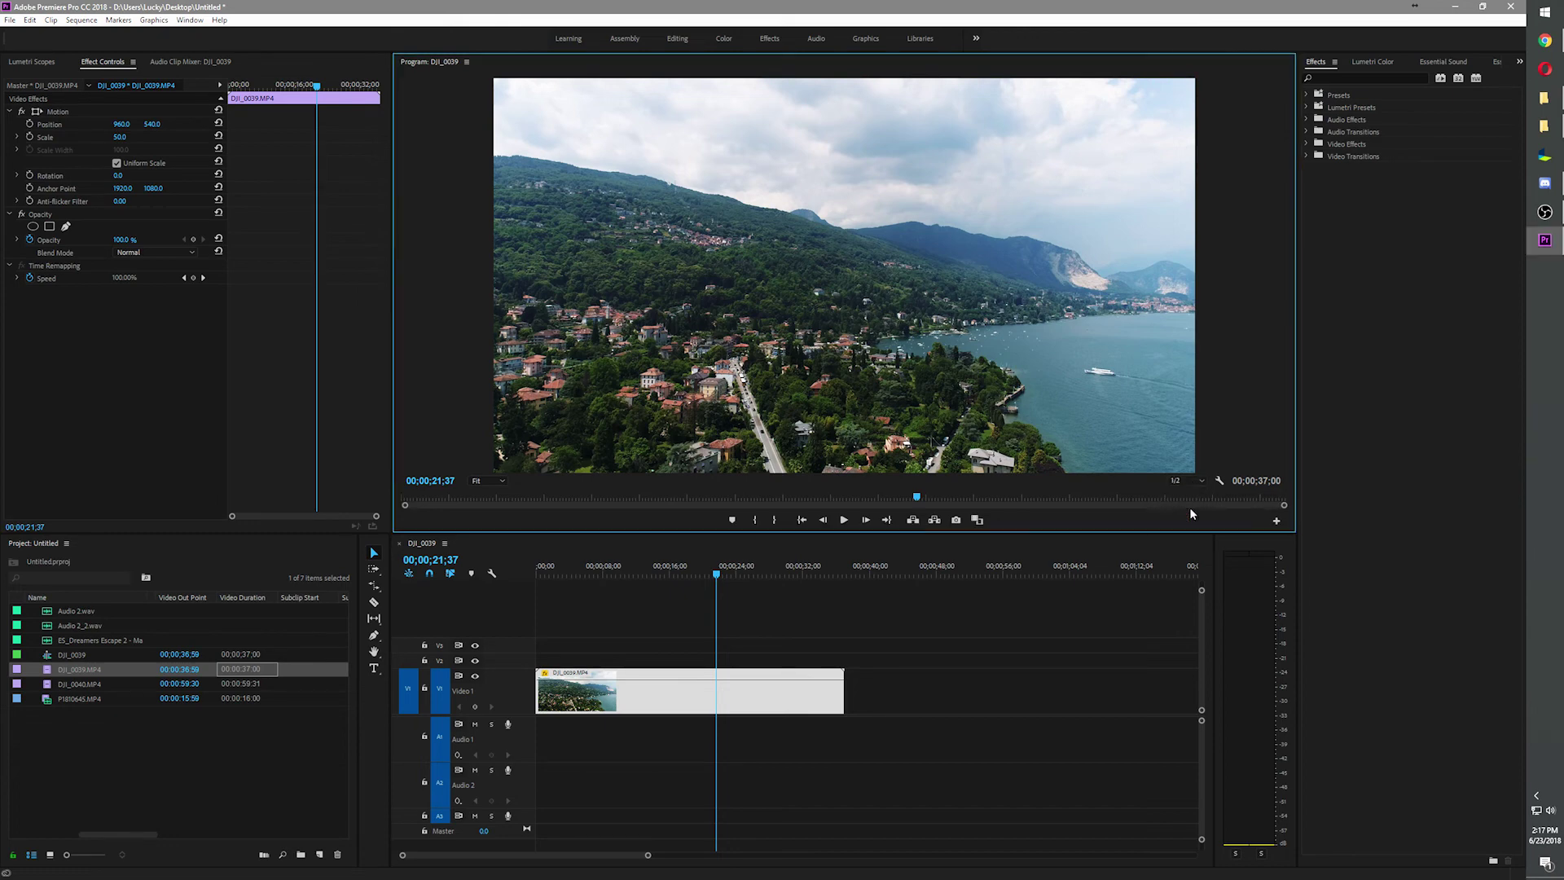
key("space")
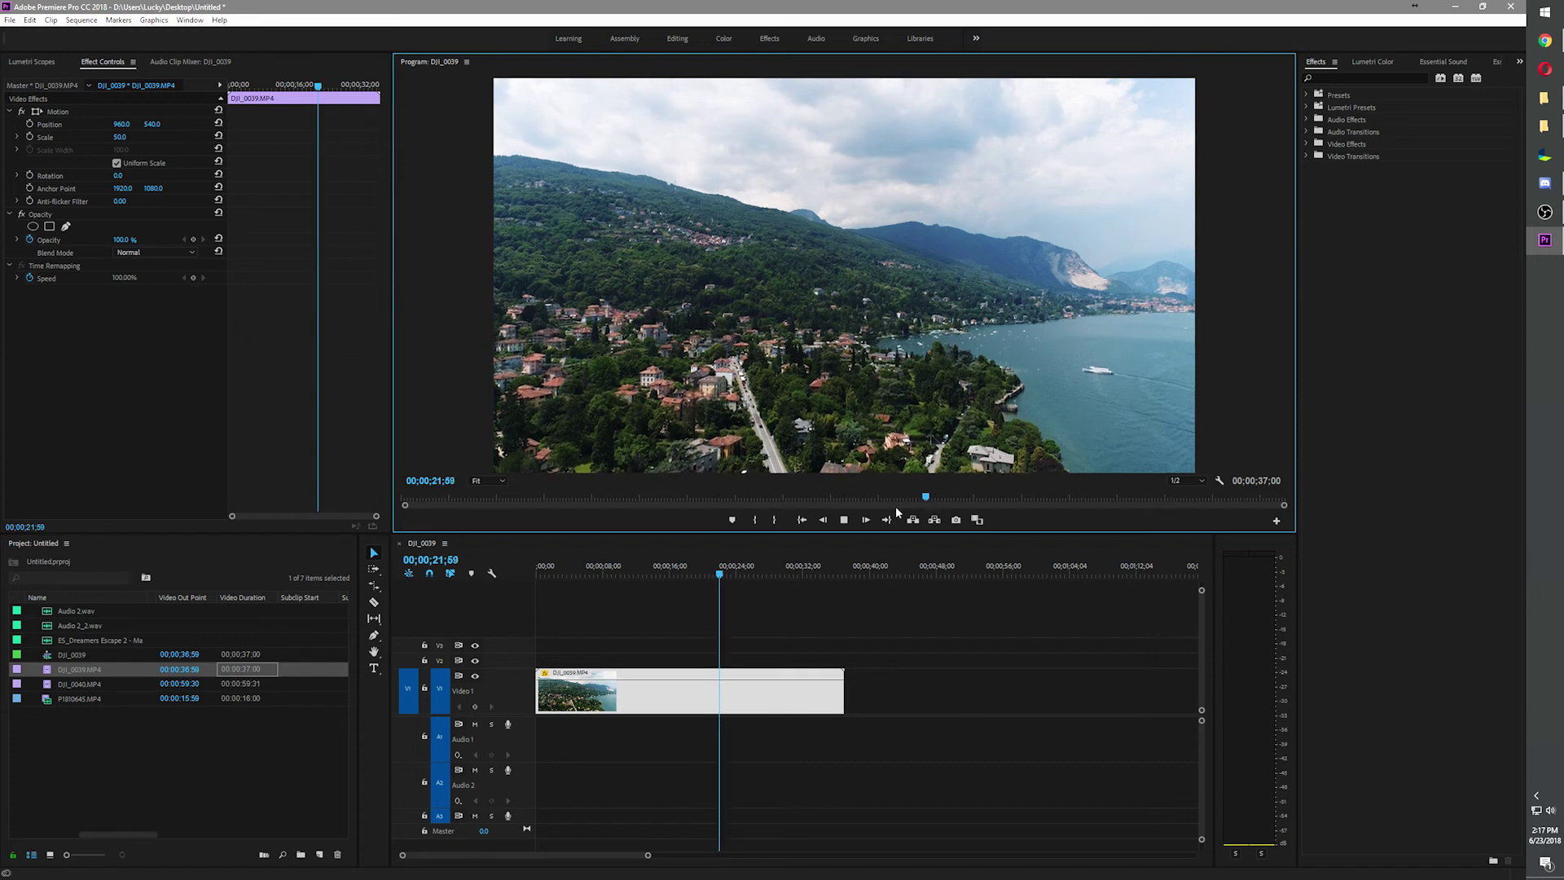
left_click(1186, 480)
left_click(1184, 523)
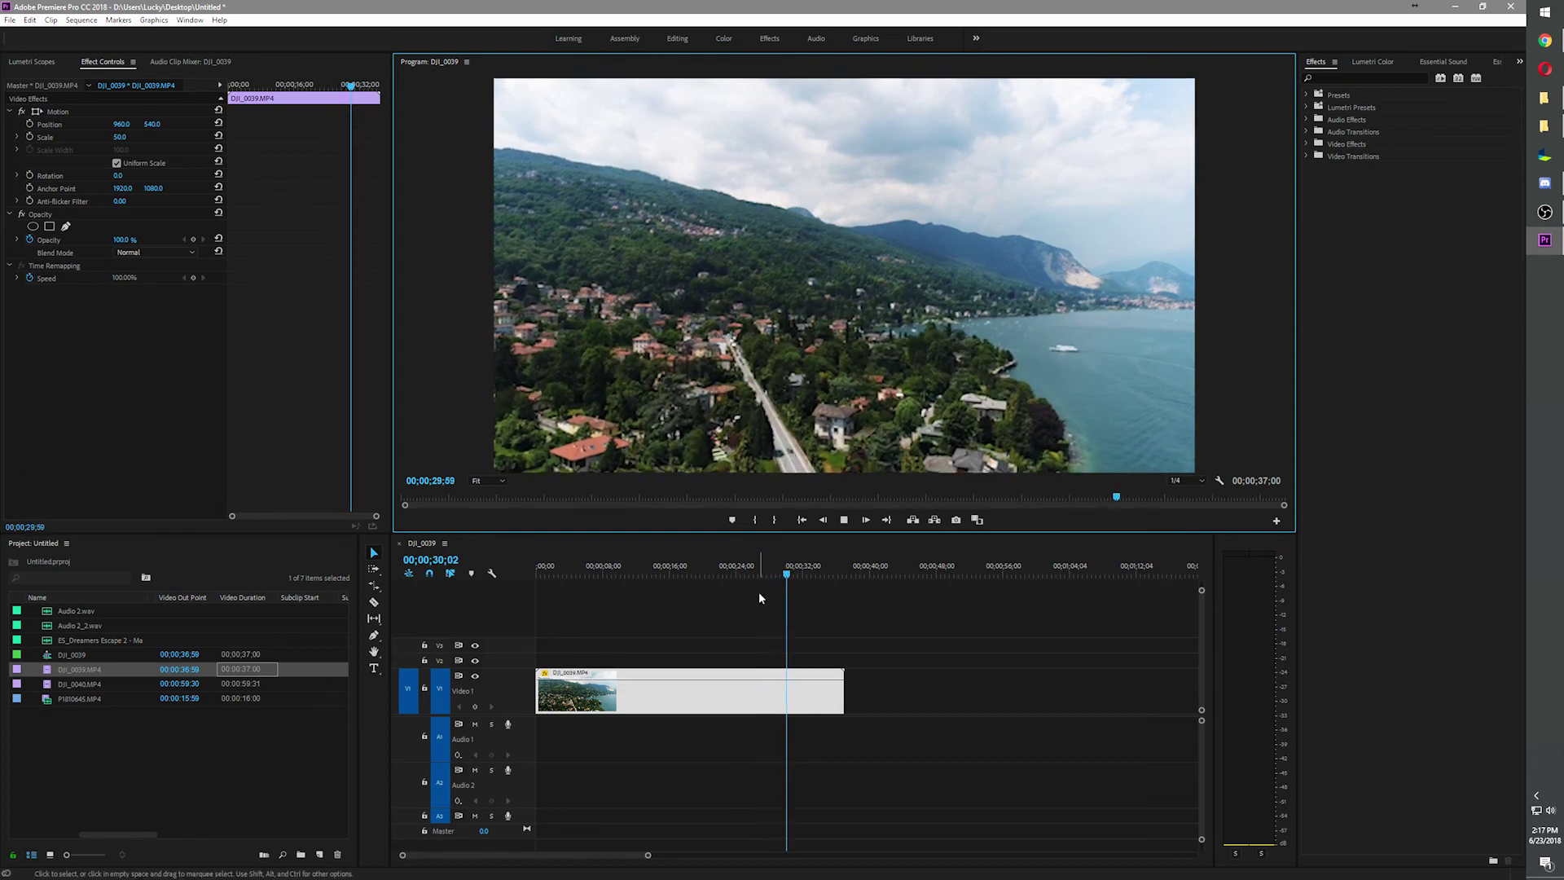
key("space")
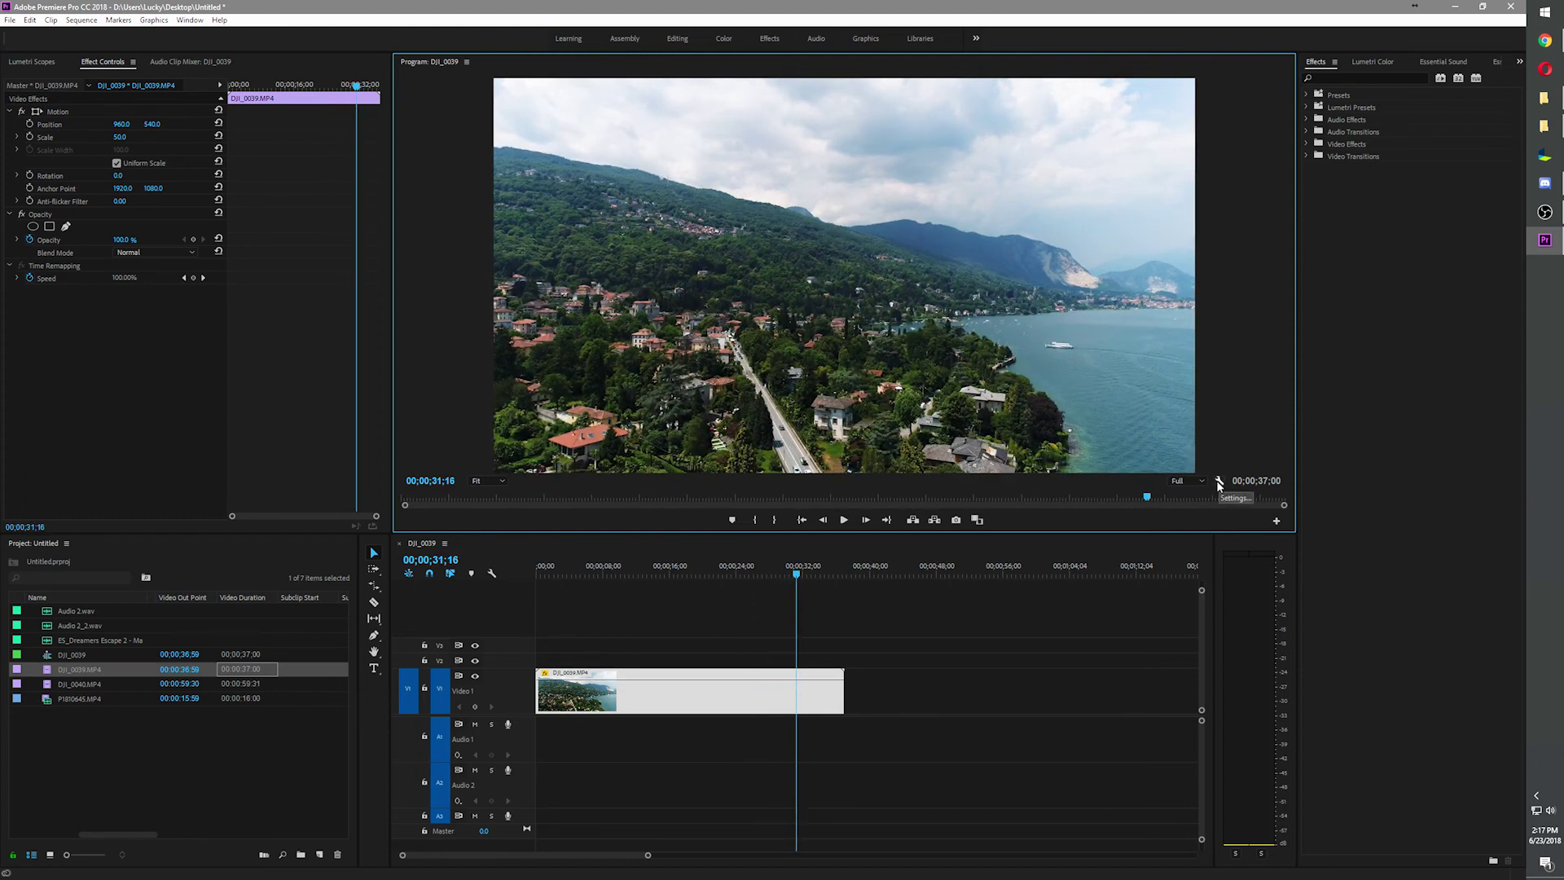
- Set the program monitor's paused resolution to 1/4, leaving the playback resolution at Full
left_click(1222, 482)
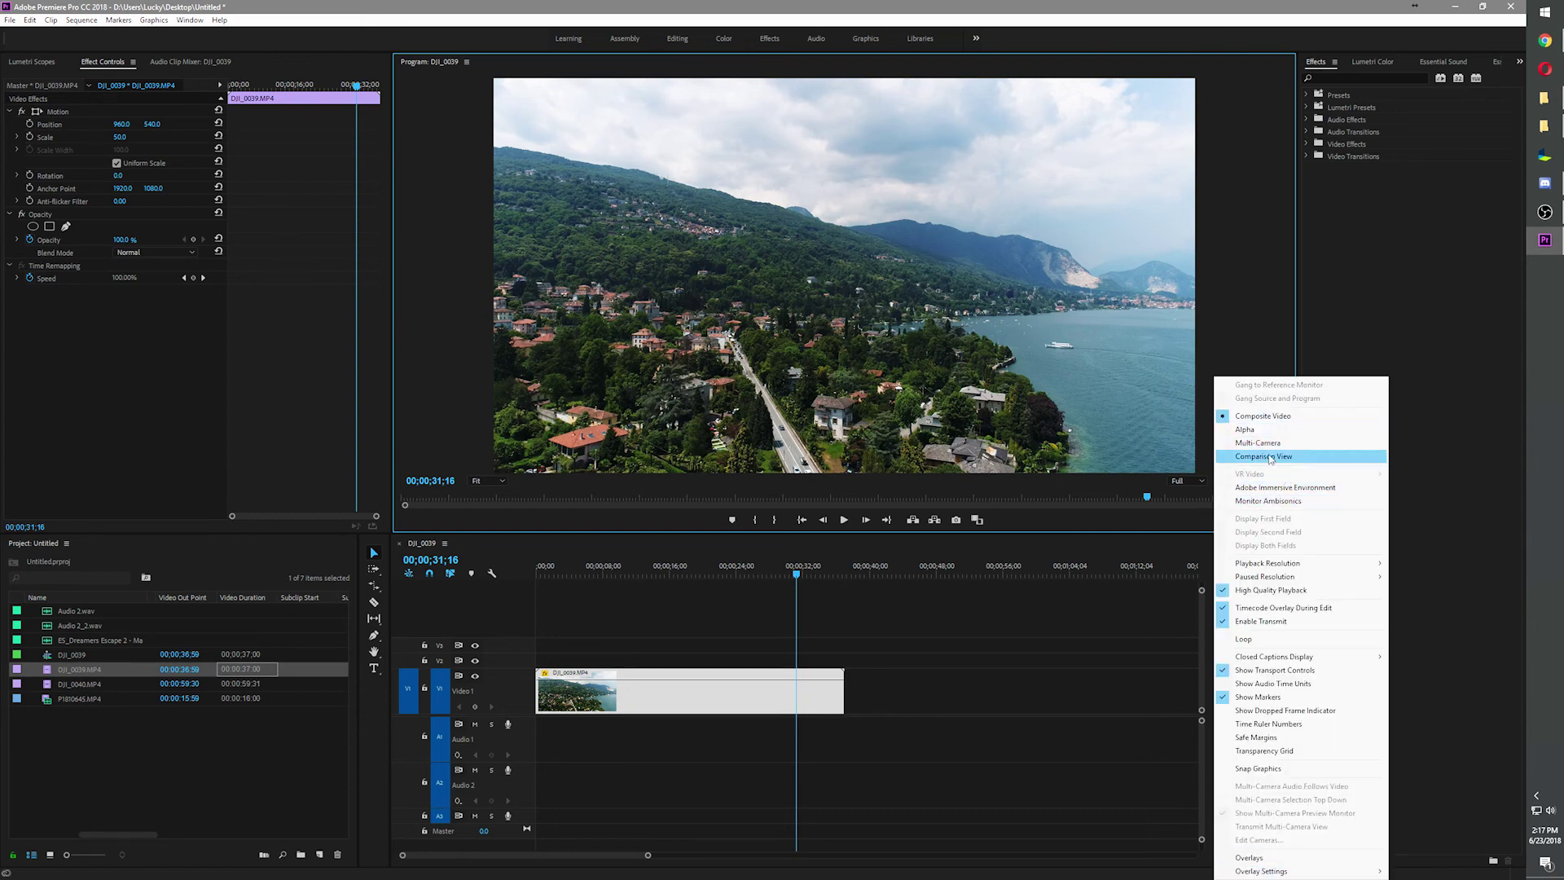
mouse_move(1263, 577)
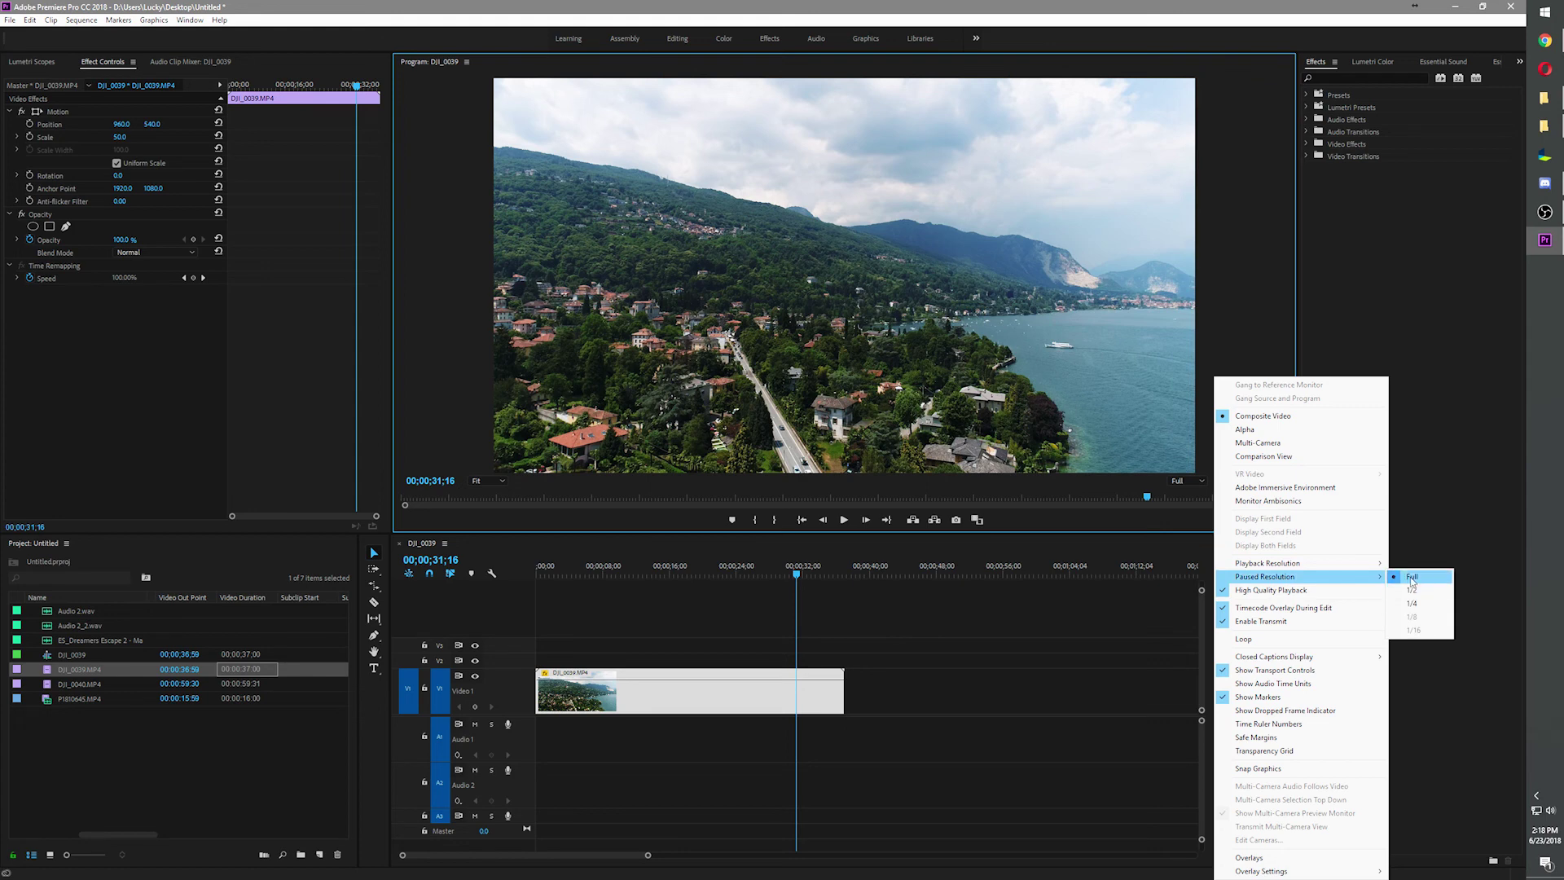
left_click(1419, 603)
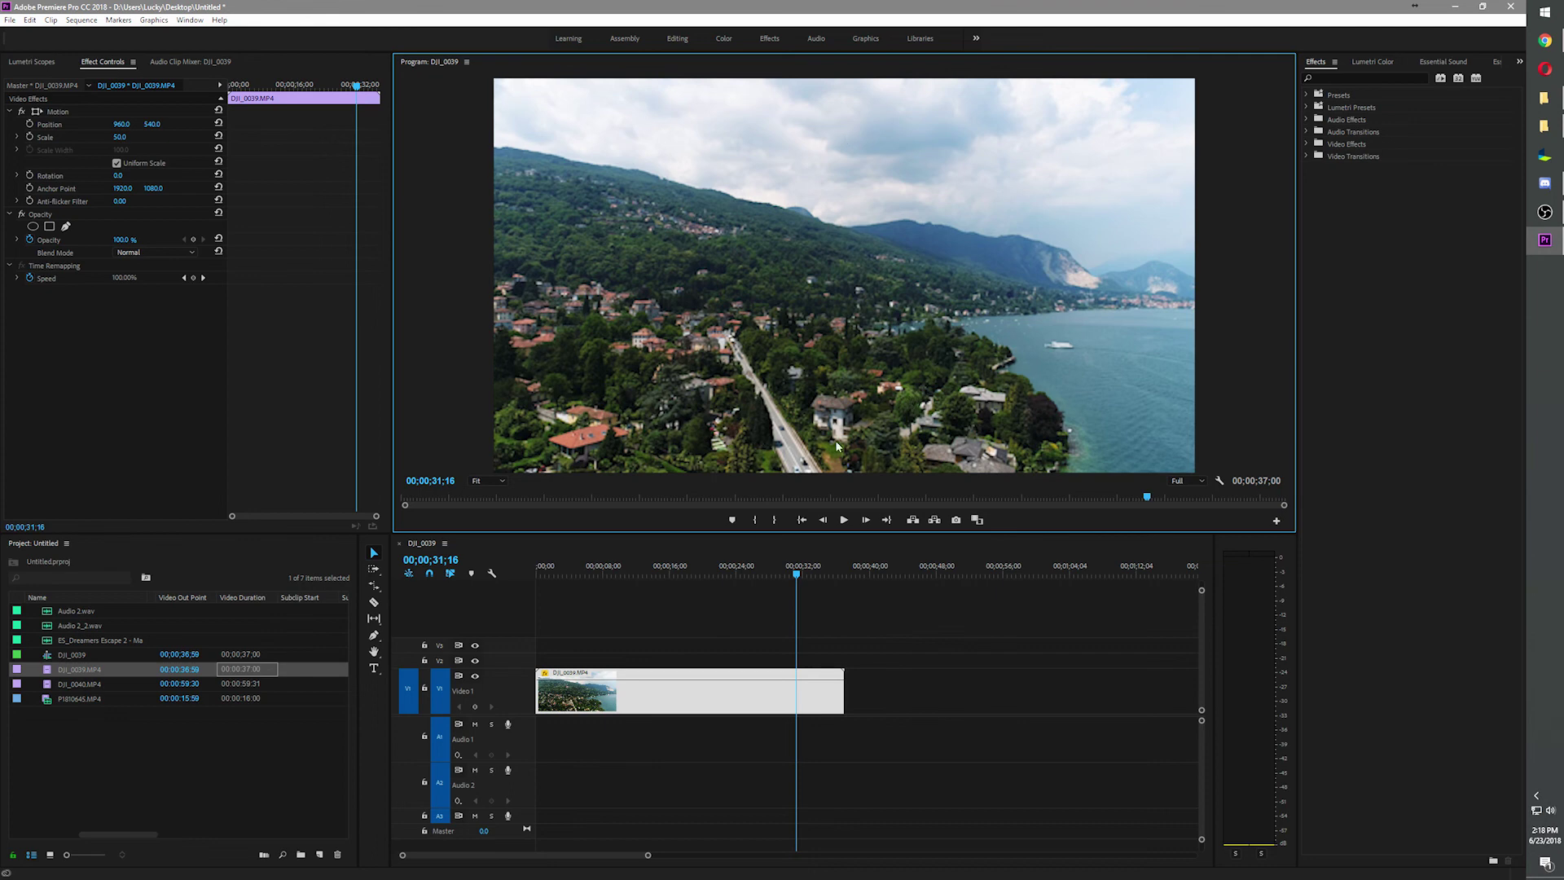
left_click(1185, 481)
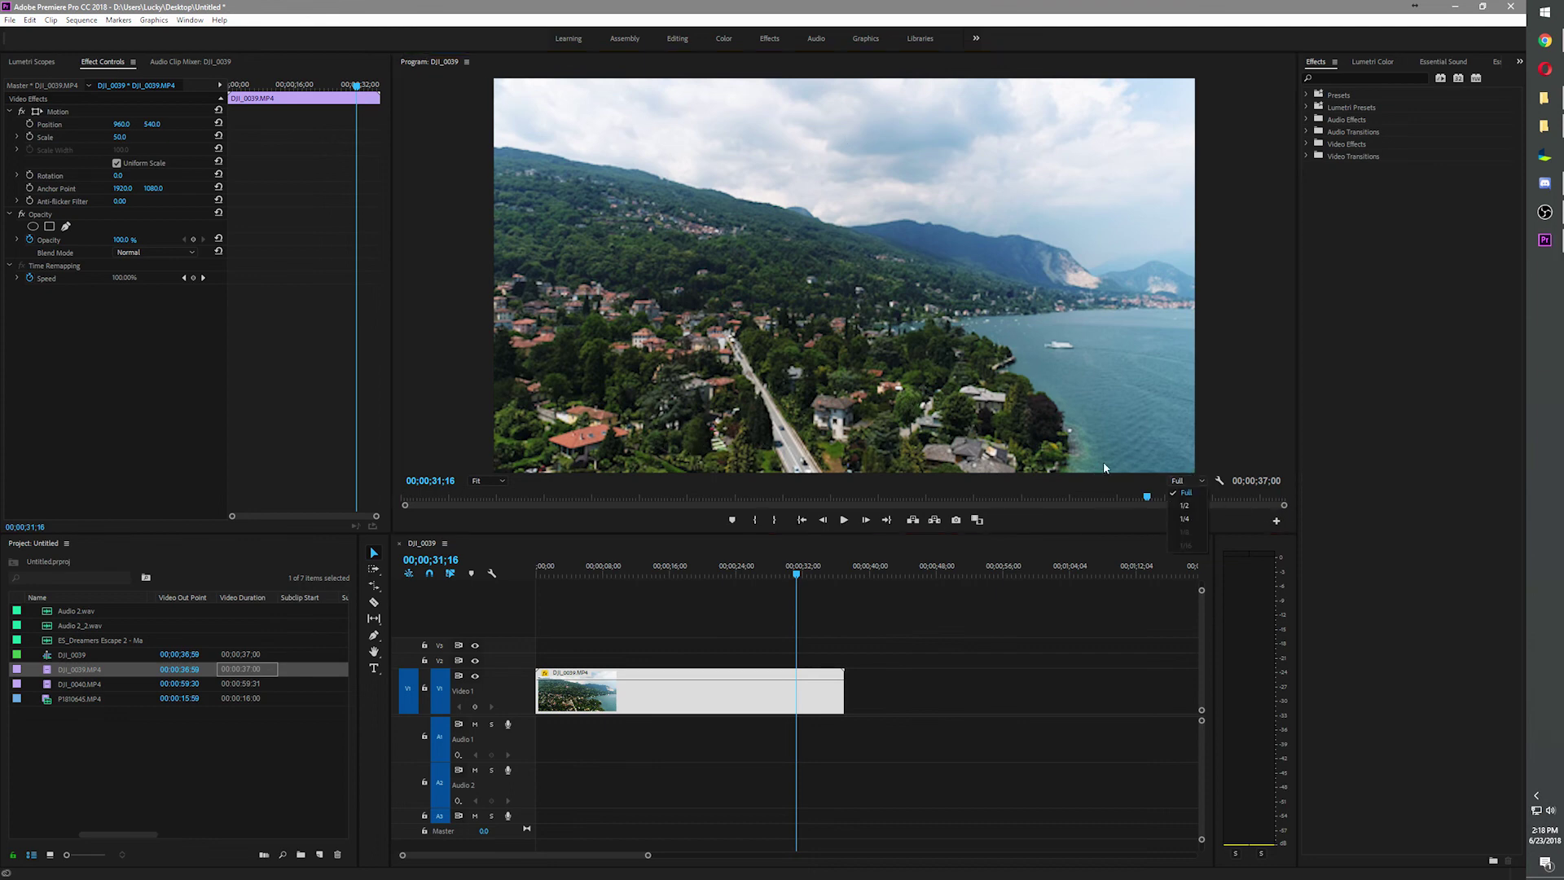
left_click(1200, 494)
- Set the program monitor's paused resolution back to Full
left_click(1219, 480)
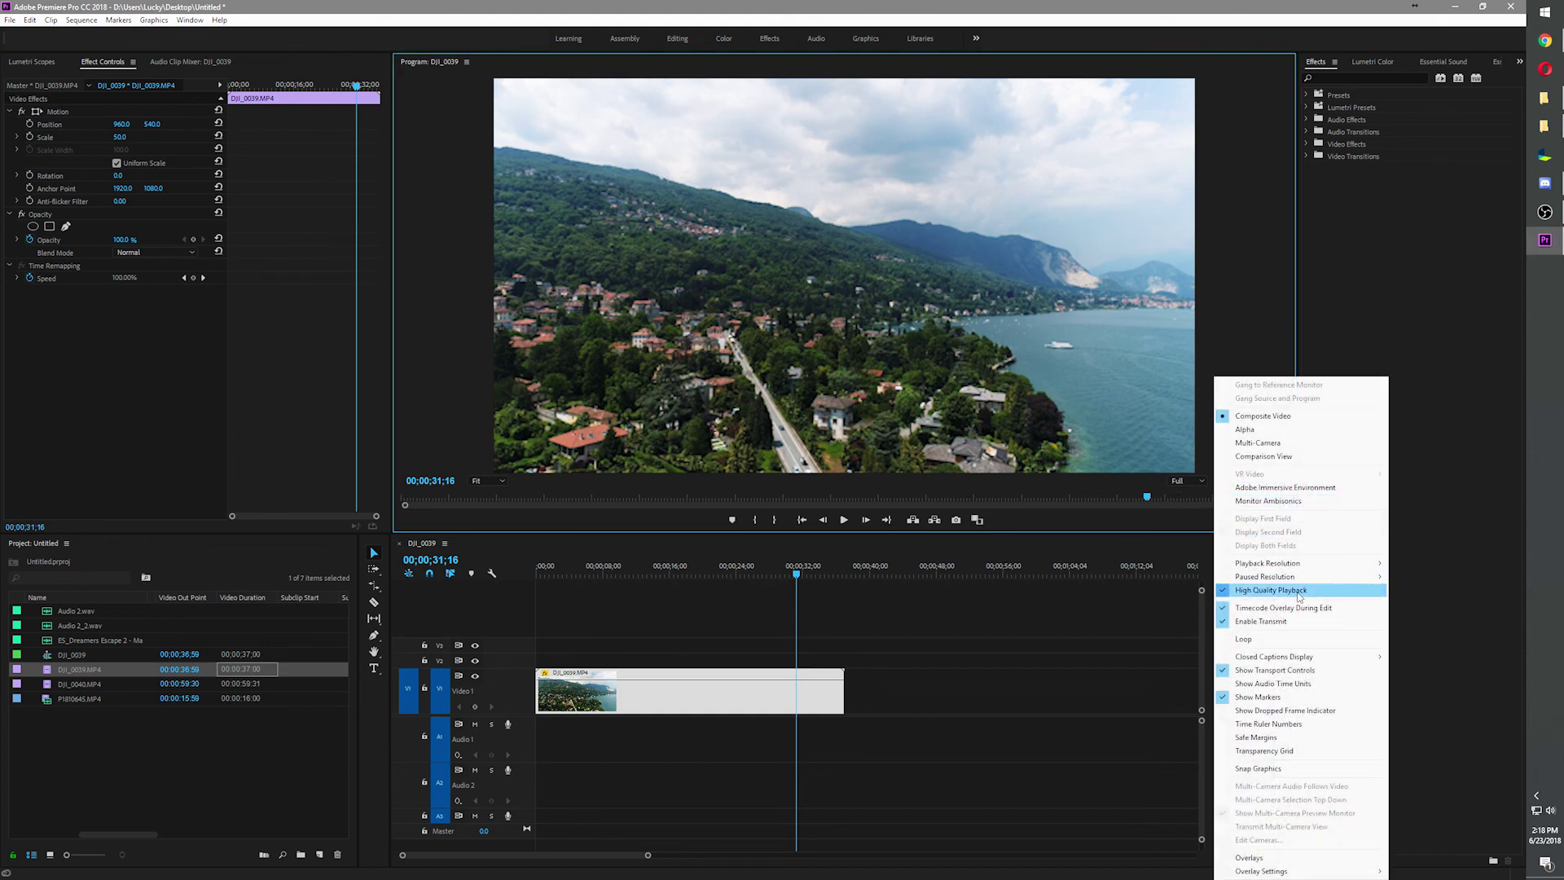
mouse_move(1369, 576)
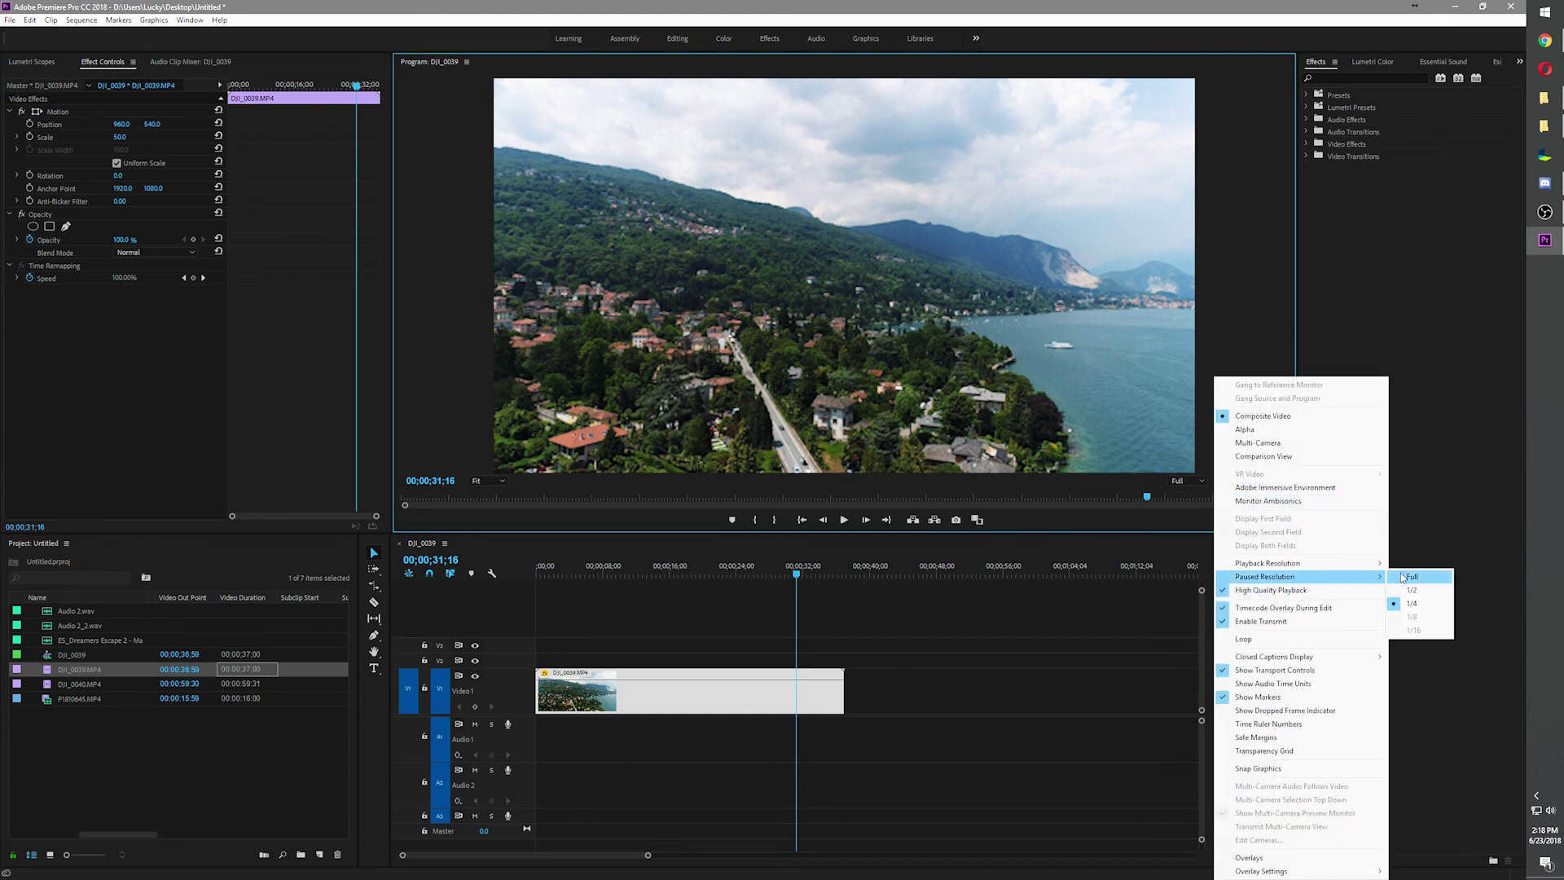
left_click(1445, 576)
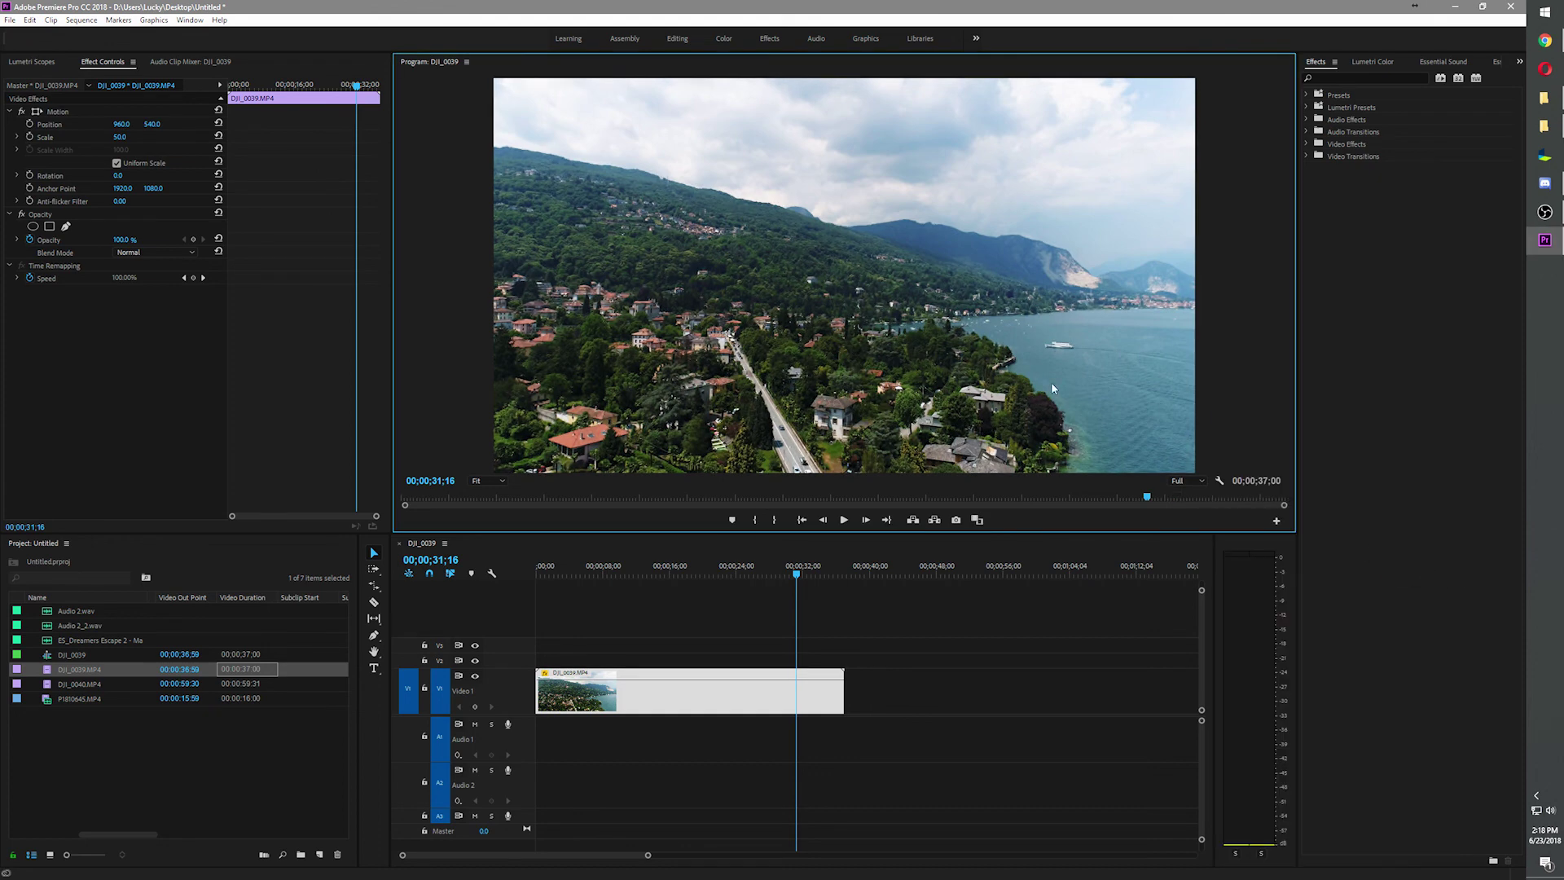
- Open the program monitor's settings to examine the High Quality Playback option
left_click(1219, 481)
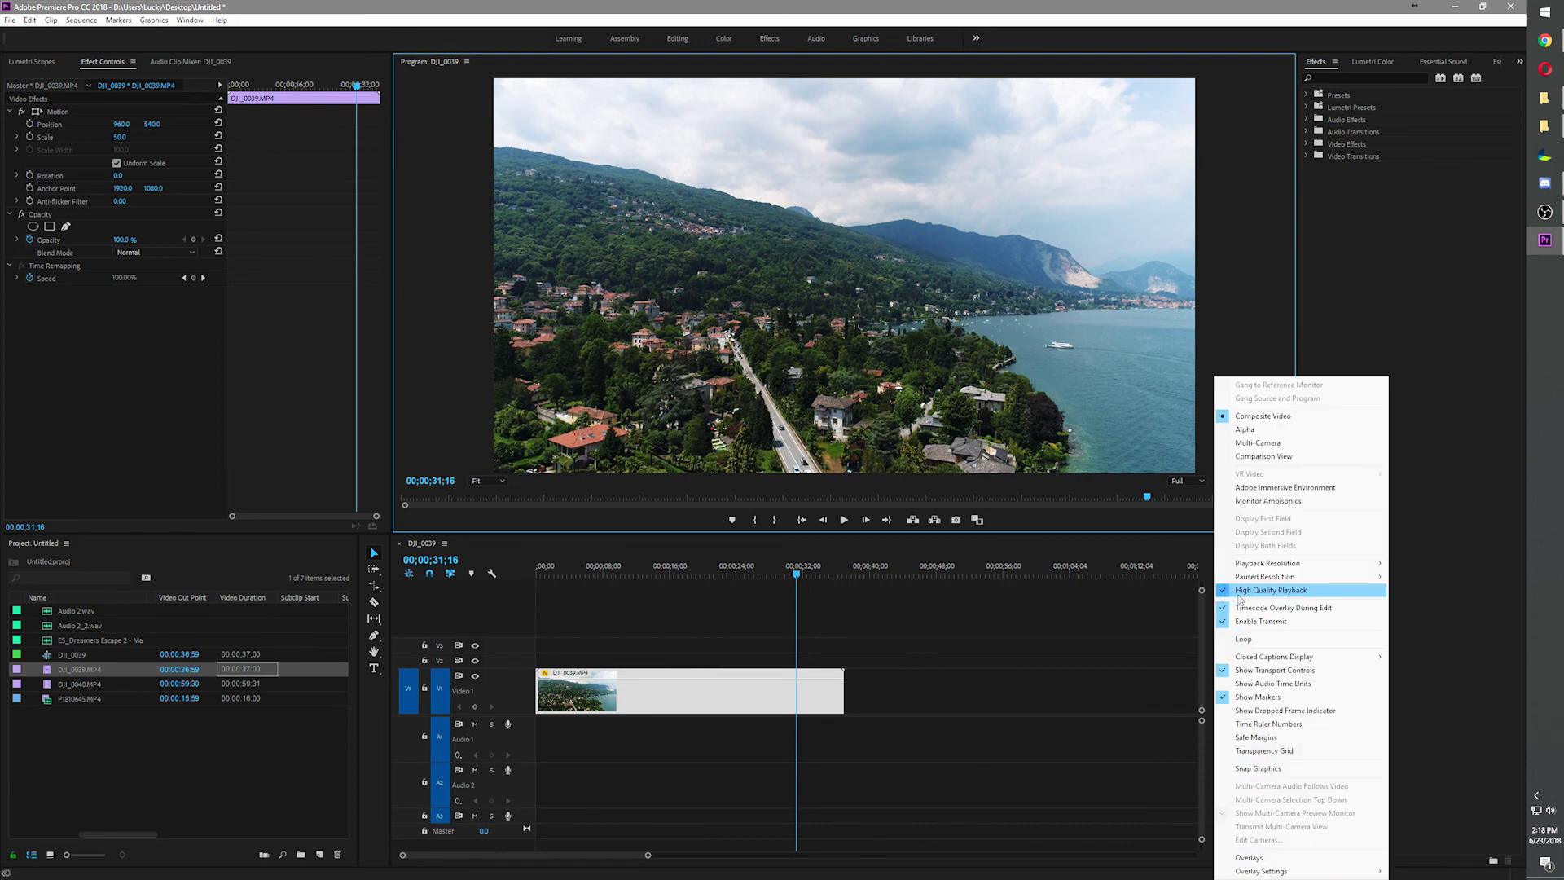